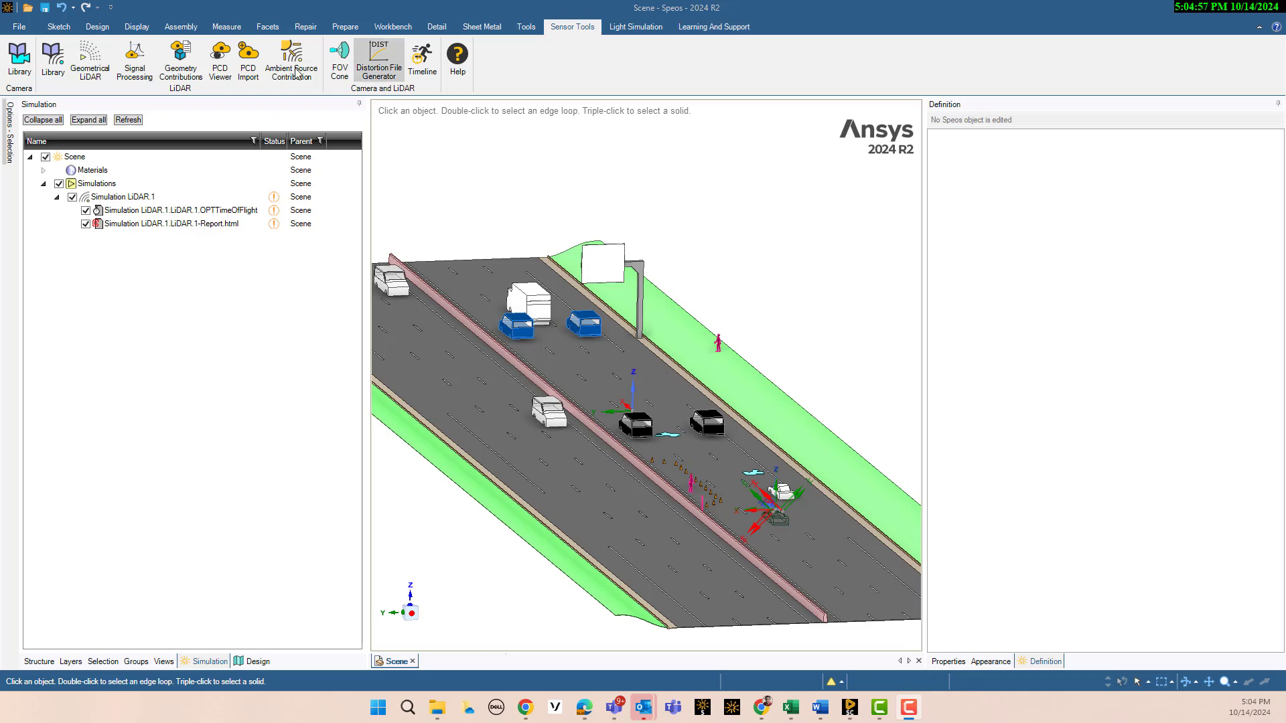
- List the scene's materials and review the definitions of the Water and Pedestrian materials
click(624, 26)
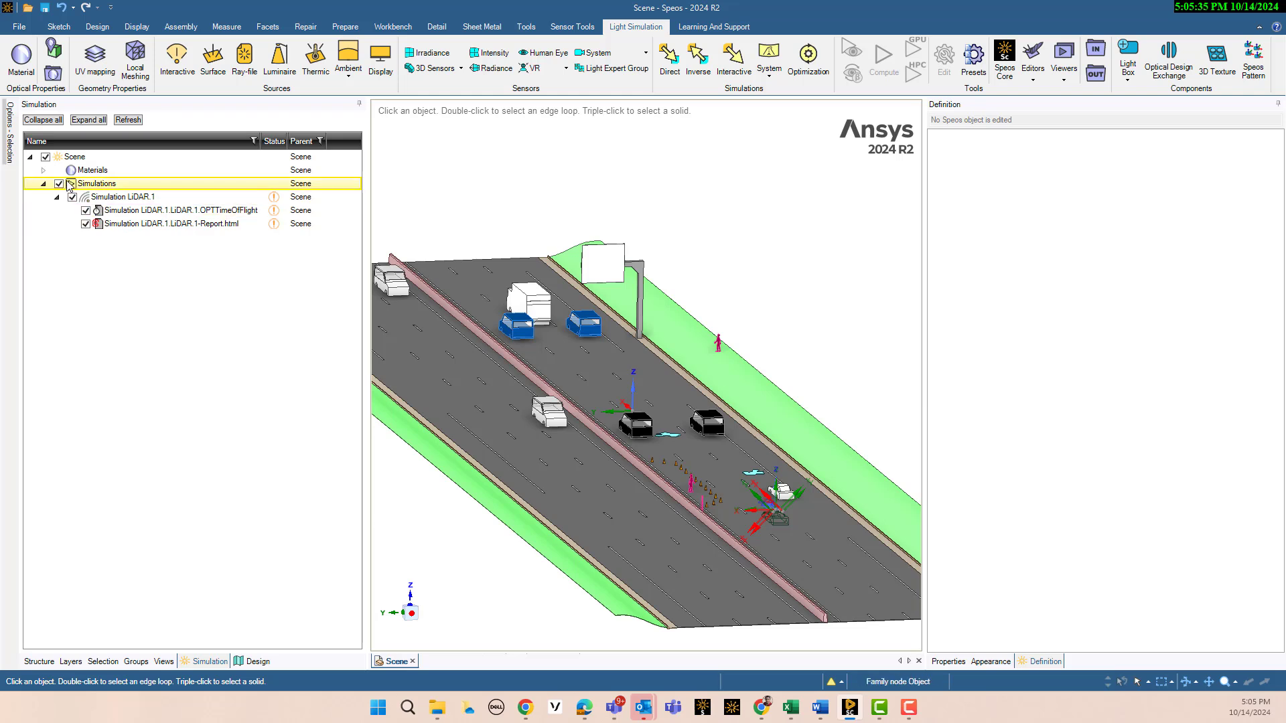
click(44, 184)
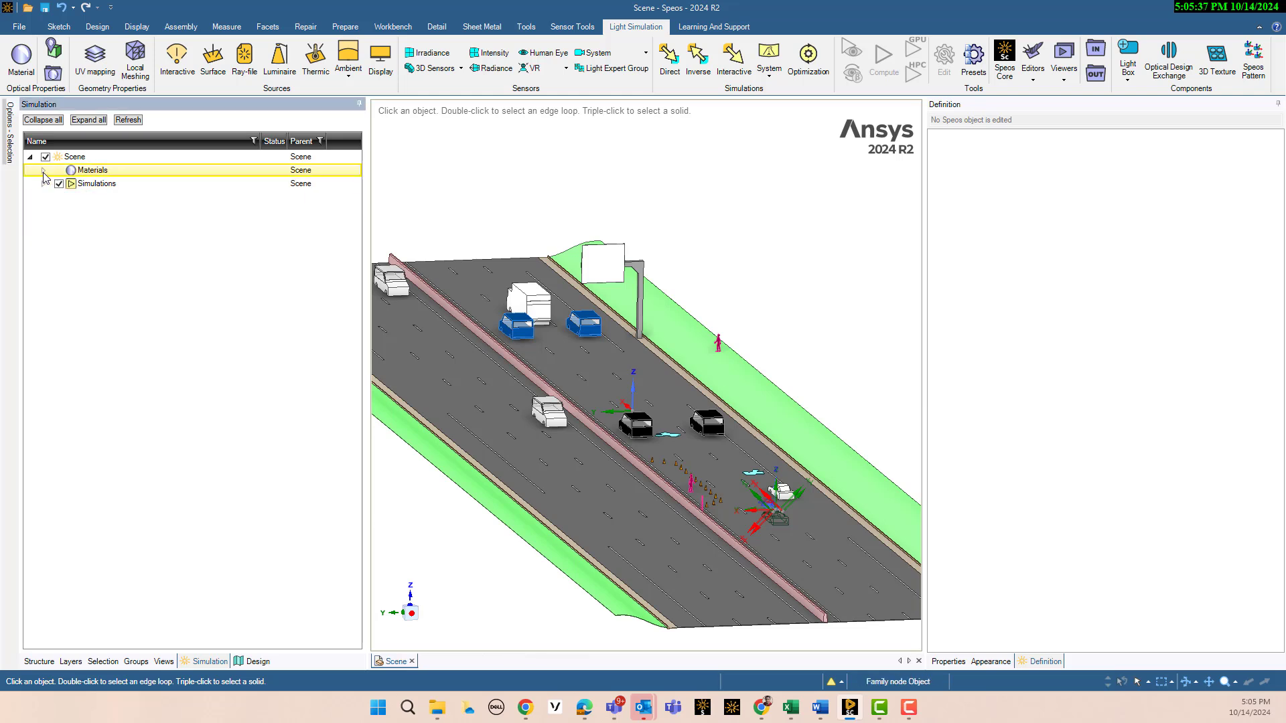
click(43, 170)
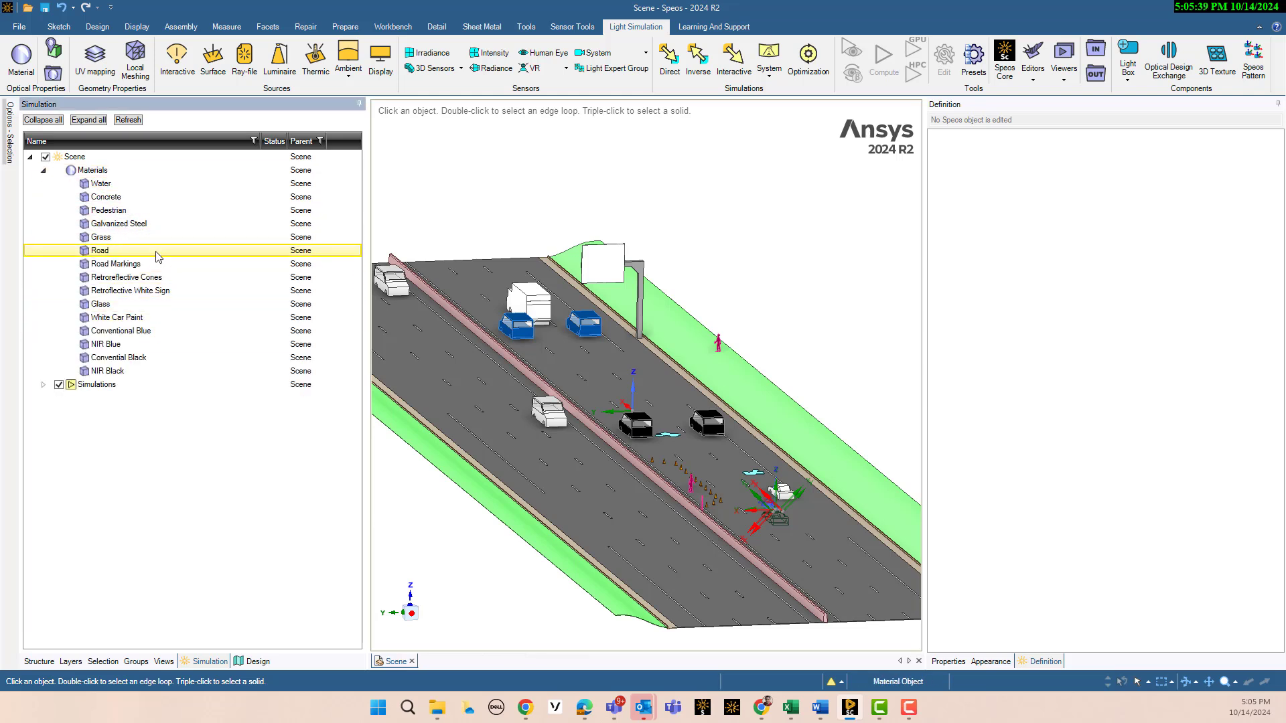
double_click(100, 185)
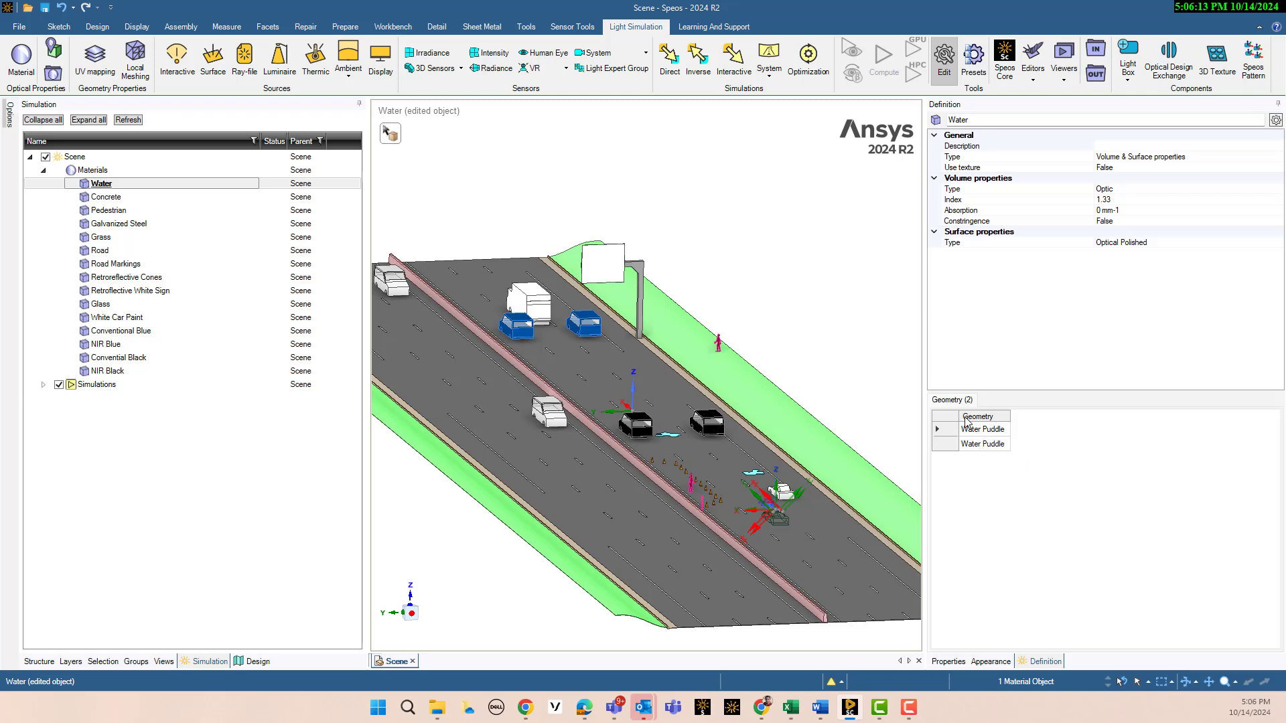
click(109, 211)
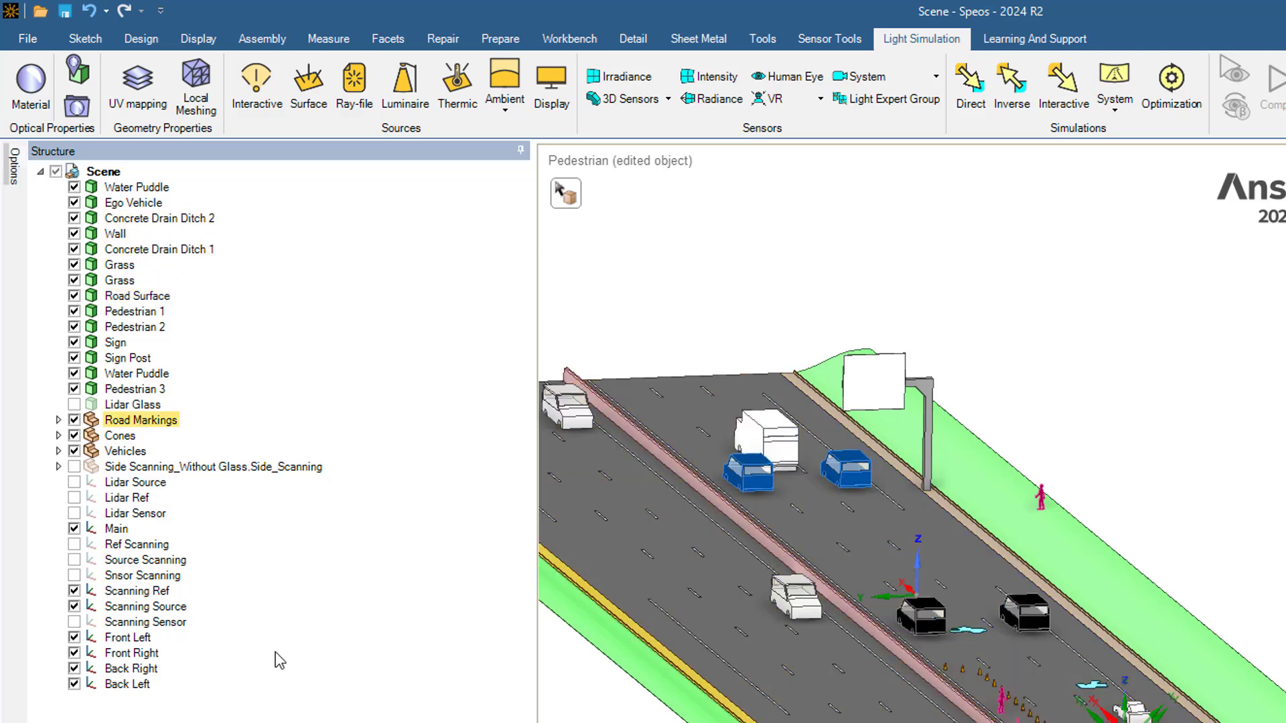
click(167, 720)
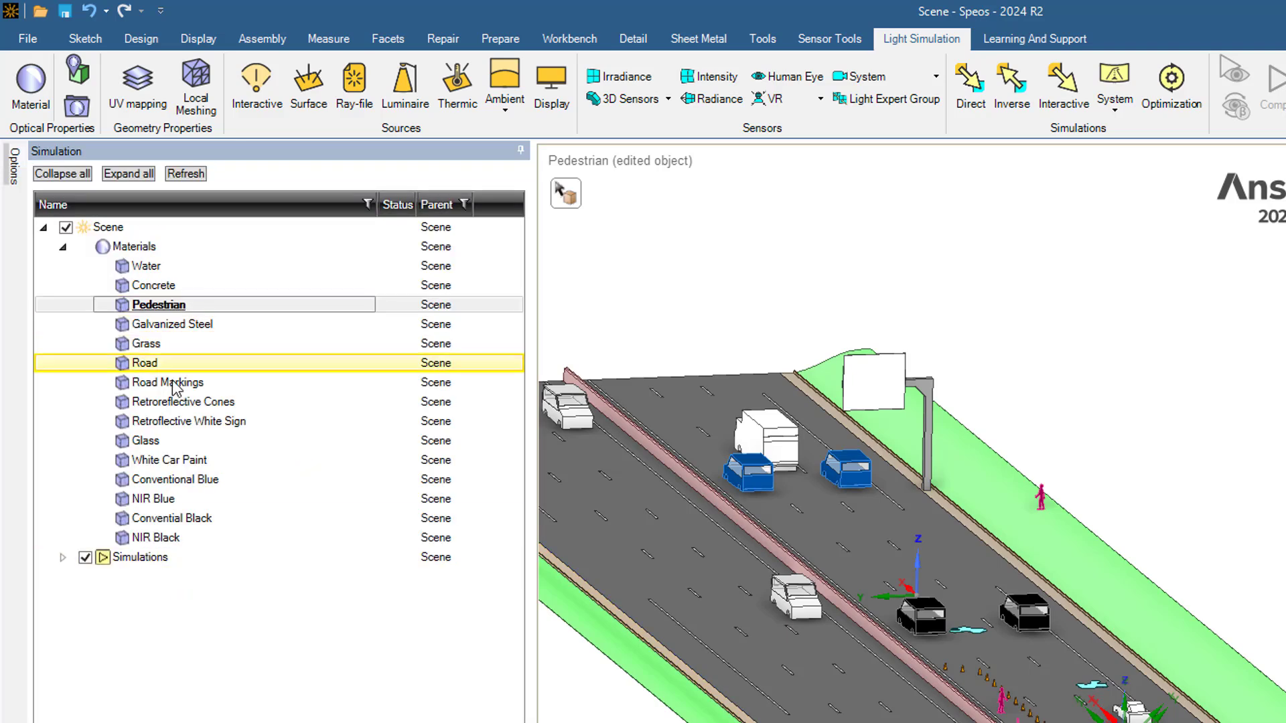
- Open the Concrete material and review the options available for its general type and its volume type
double_click(154, 286)
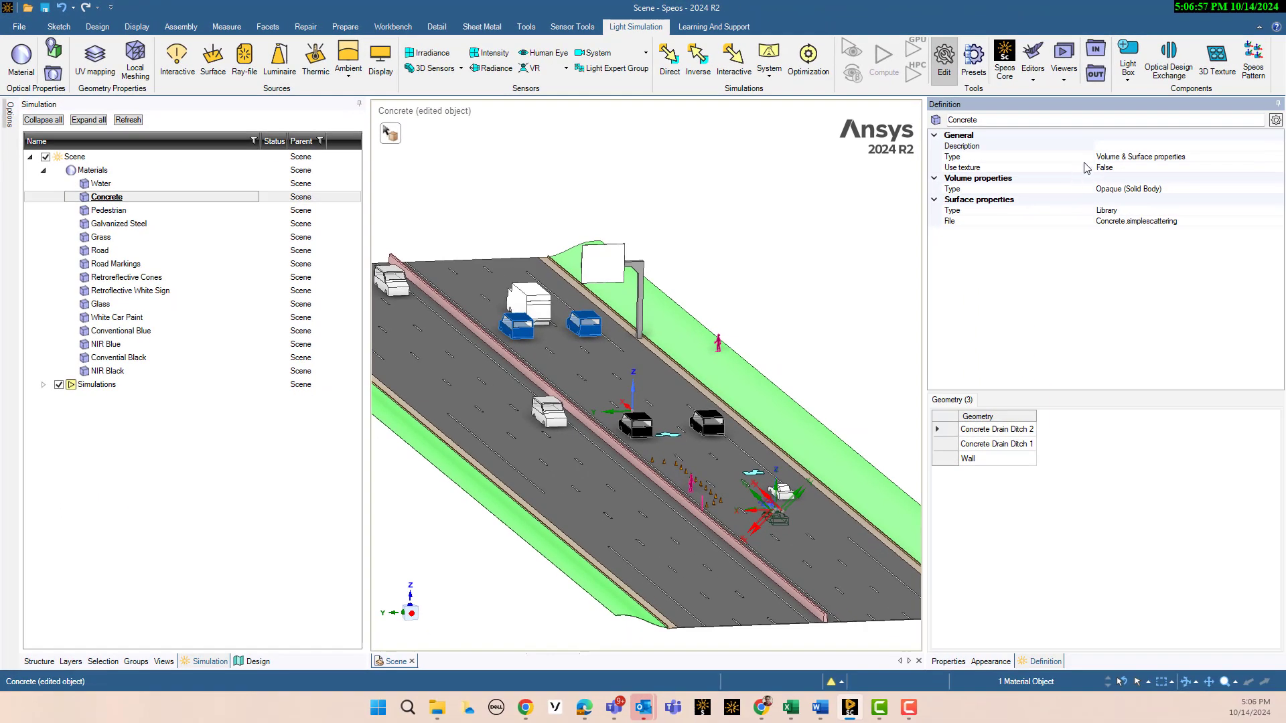
click(1164, 156)
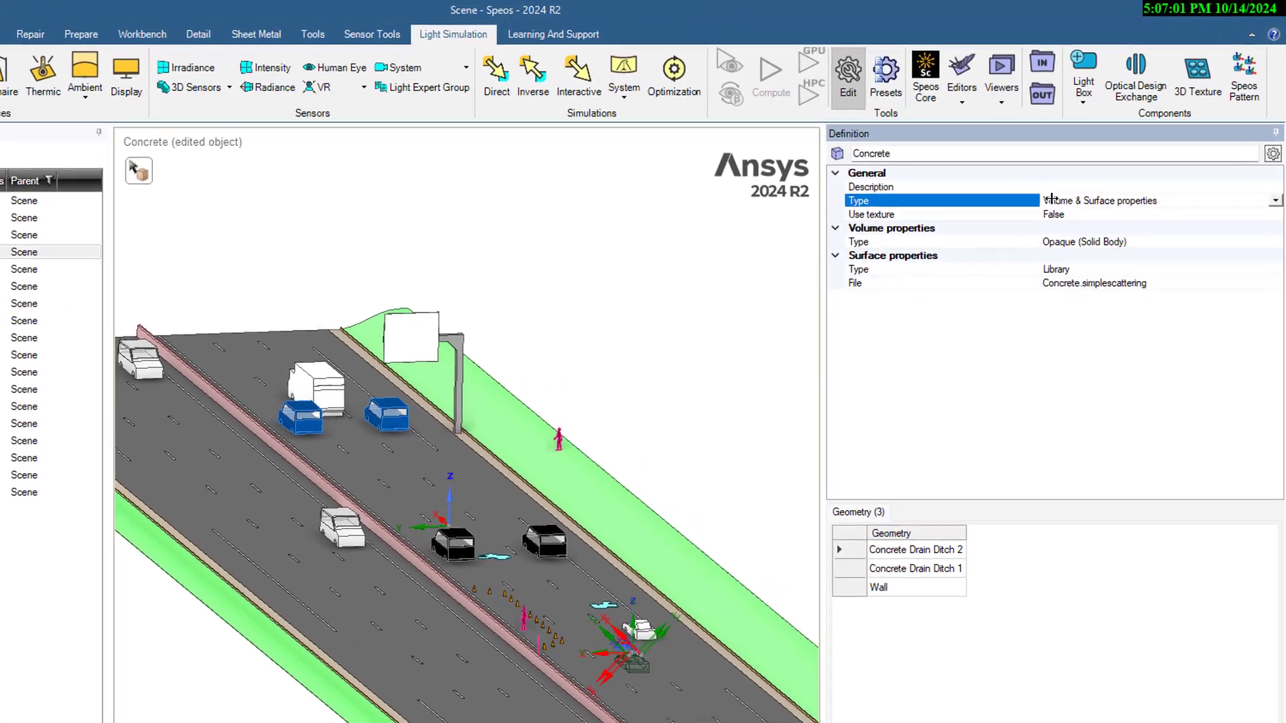
click(1274, 206)
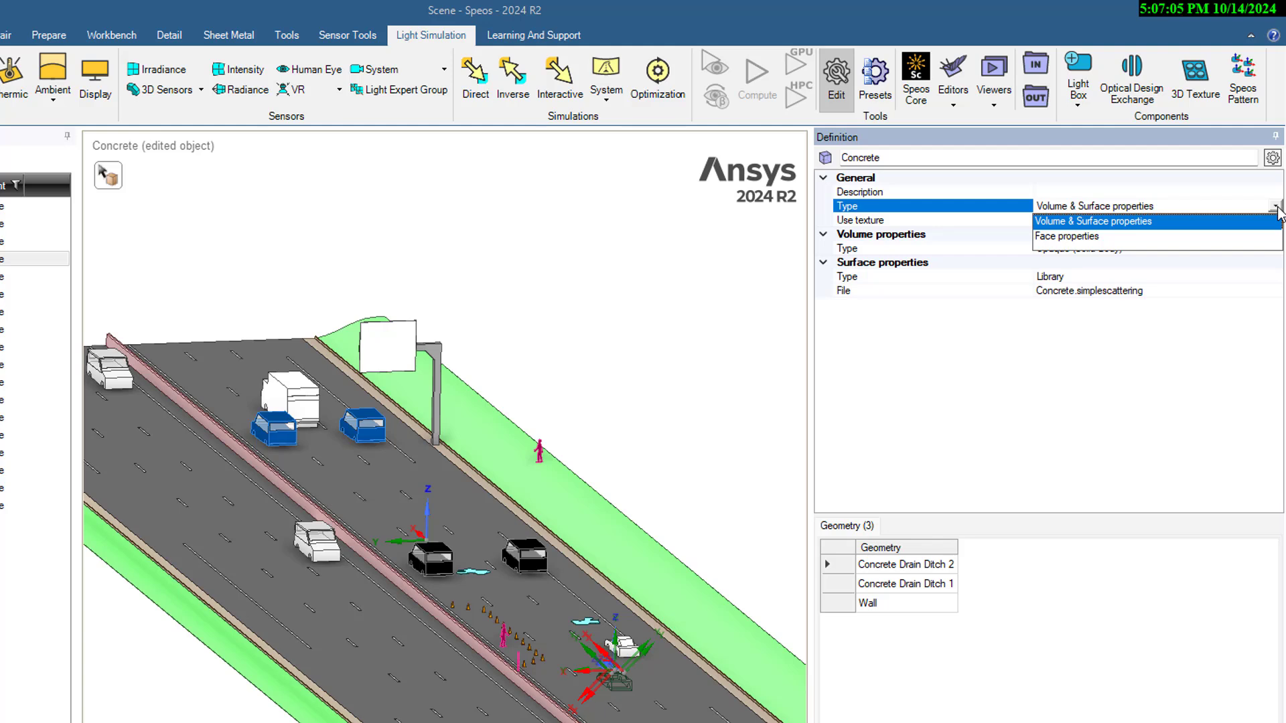
click(1253, 188)
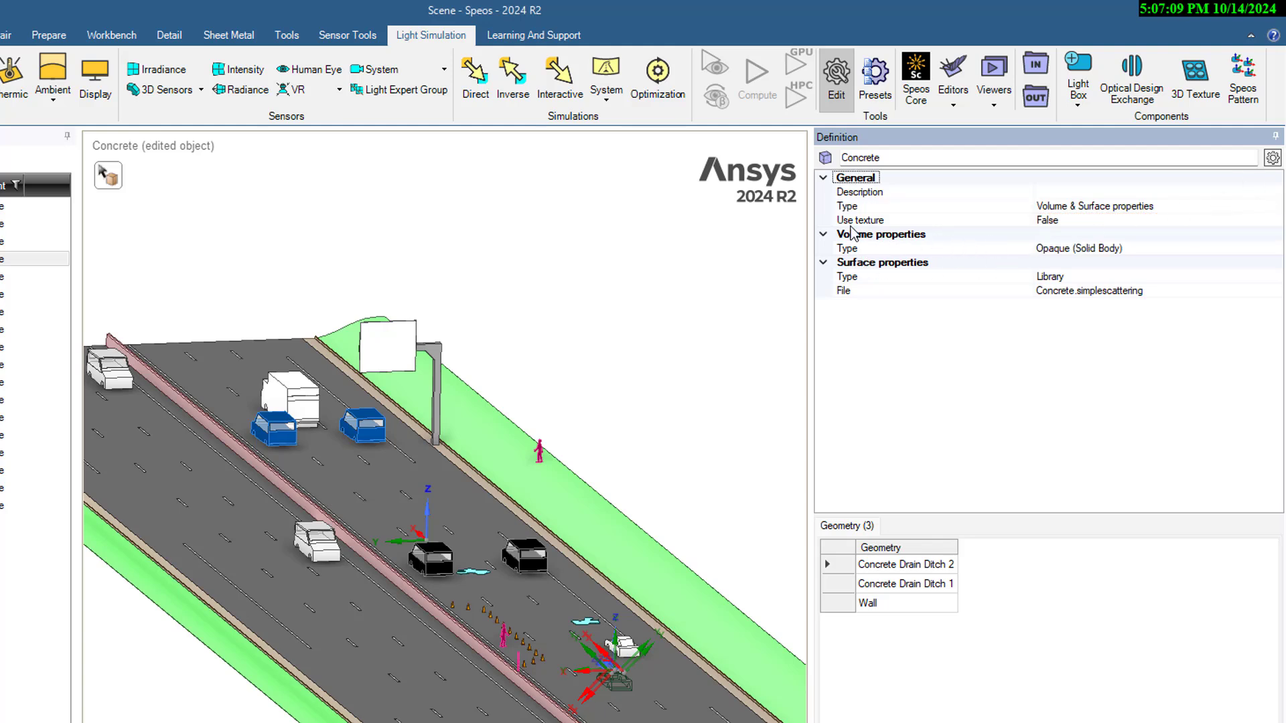
click(1129, 249)
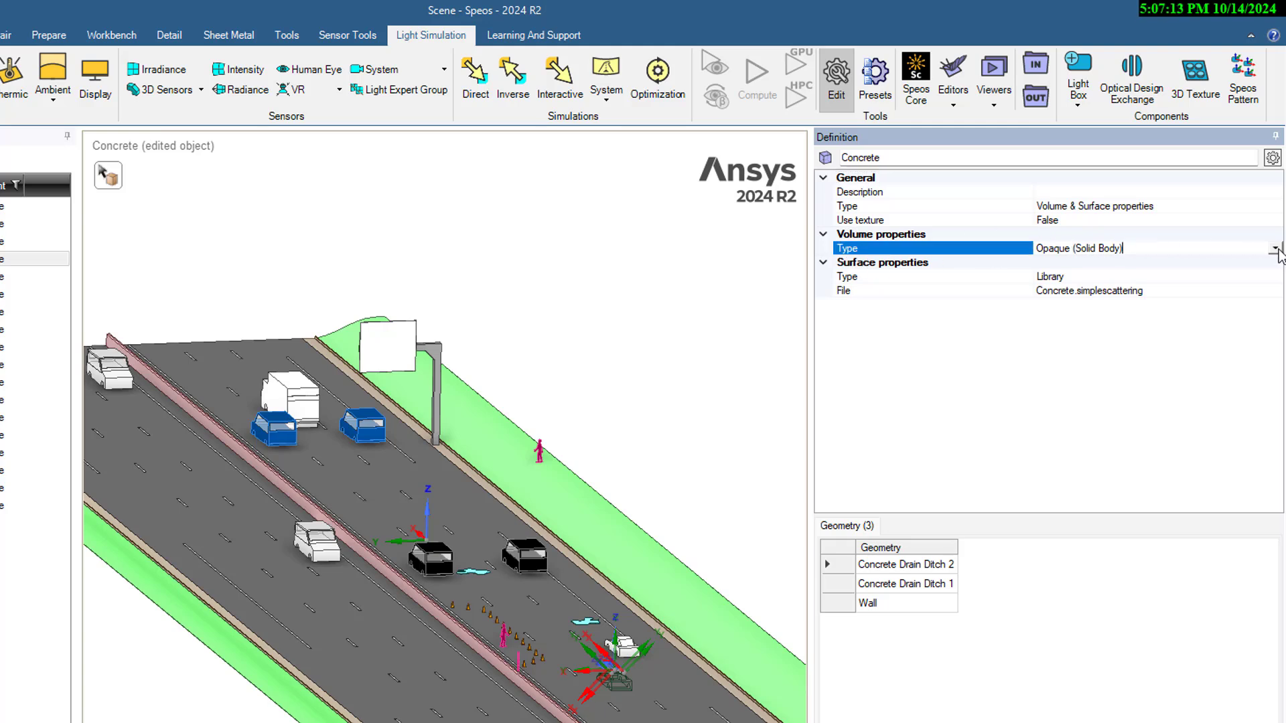
click(1275, 250)
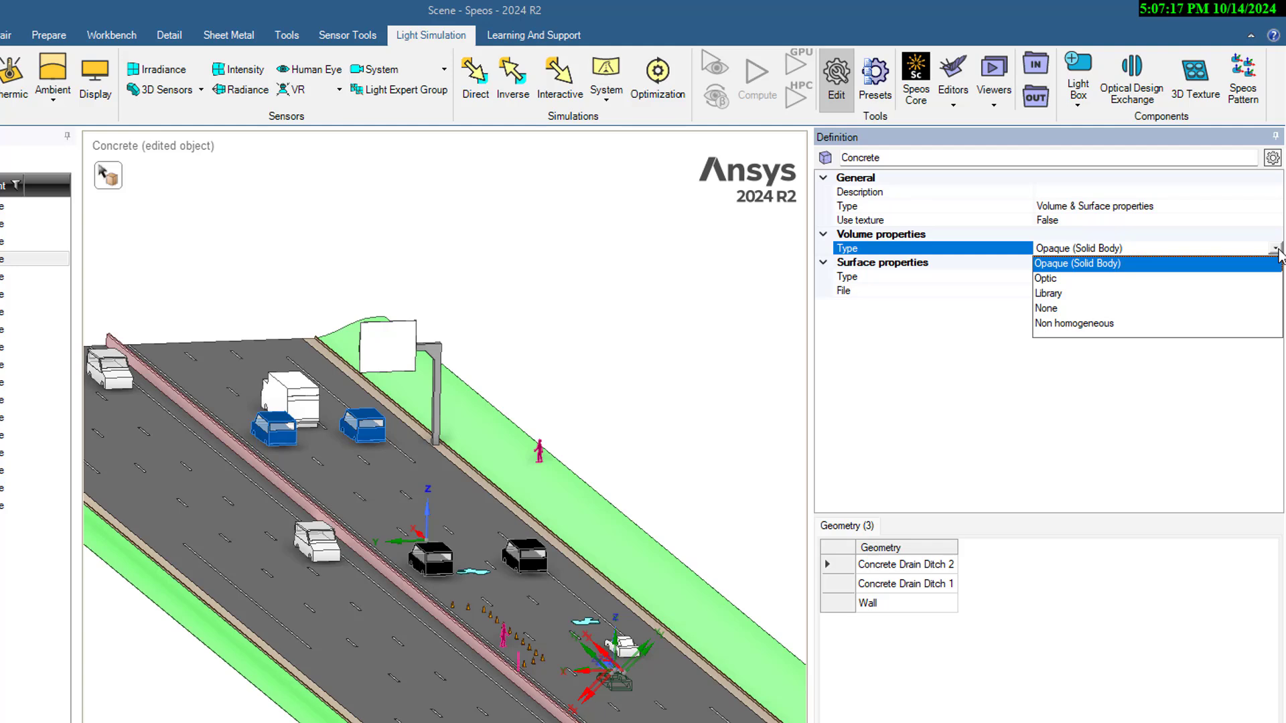
click(1198, 190)
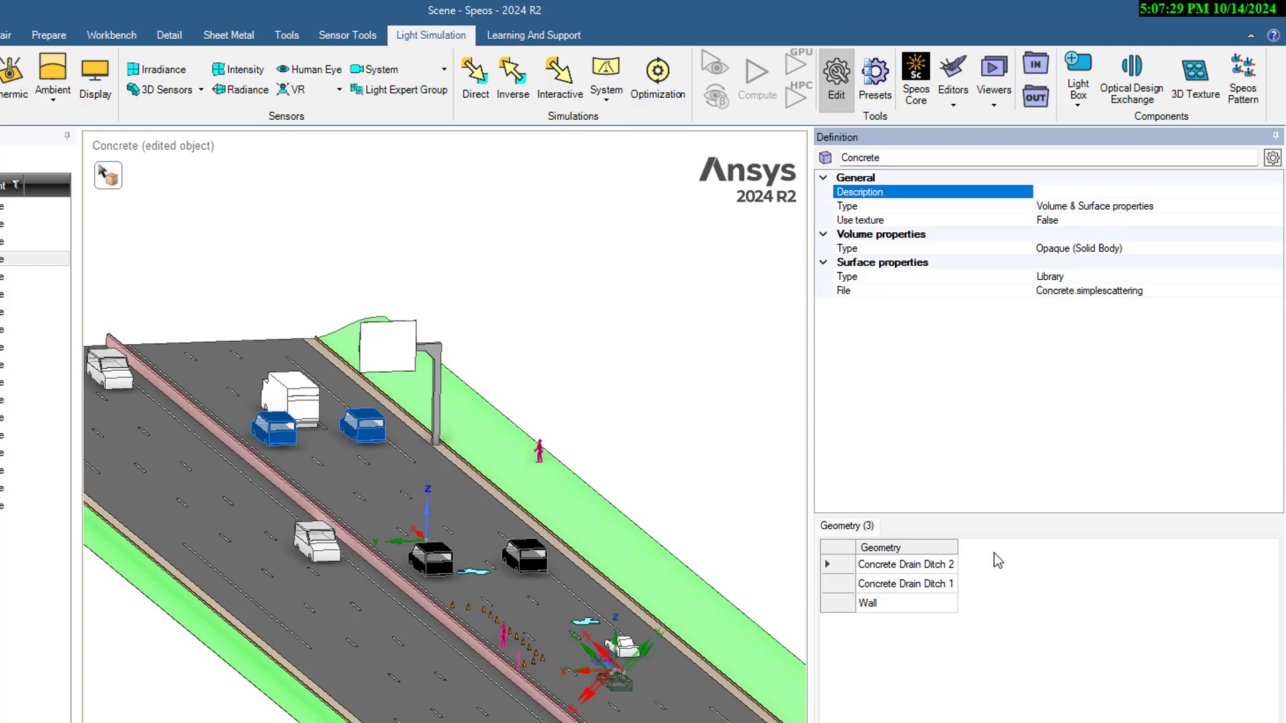
- Highlight the geometries assigned to the Concrete material: the wall and both concrete drain ditches
click(880, 606)
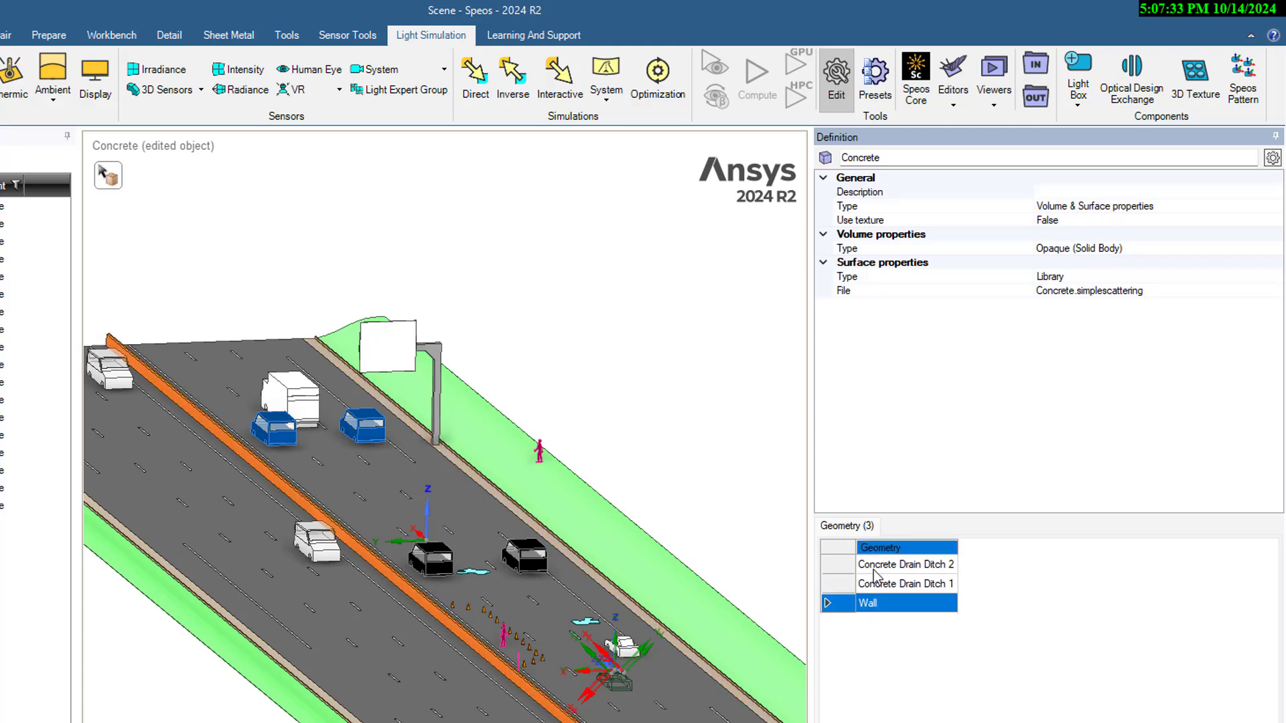
click(896, 566)
click(898, 585)
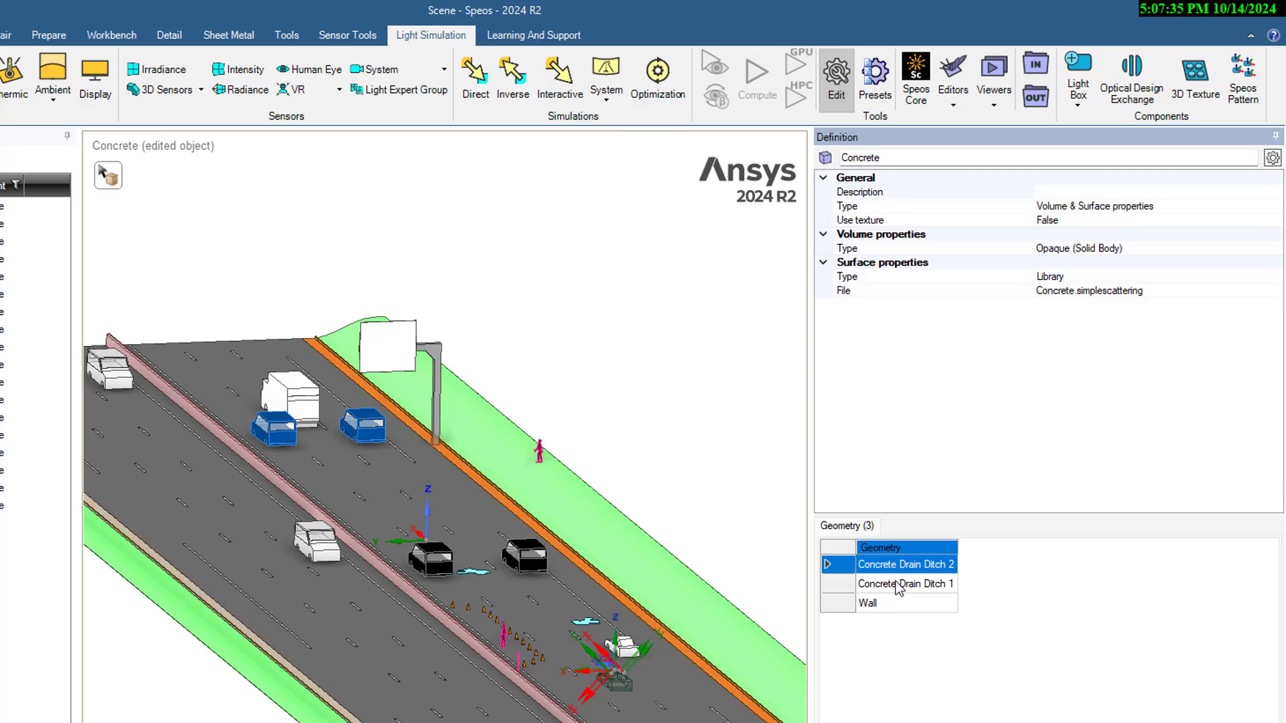
click(899, 606)
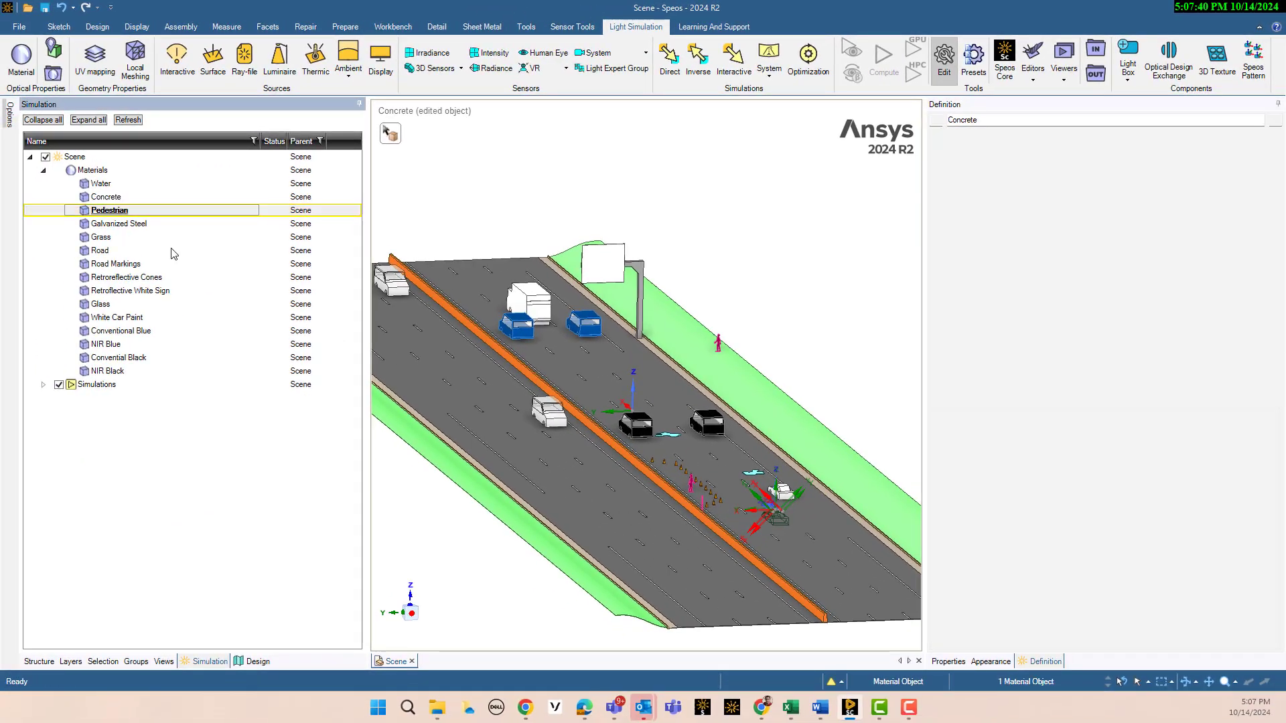
- Open the Pedestrian material and highlight each of its assigned pedestrians in the scene
double_click(109, 210)
click(979, 443)
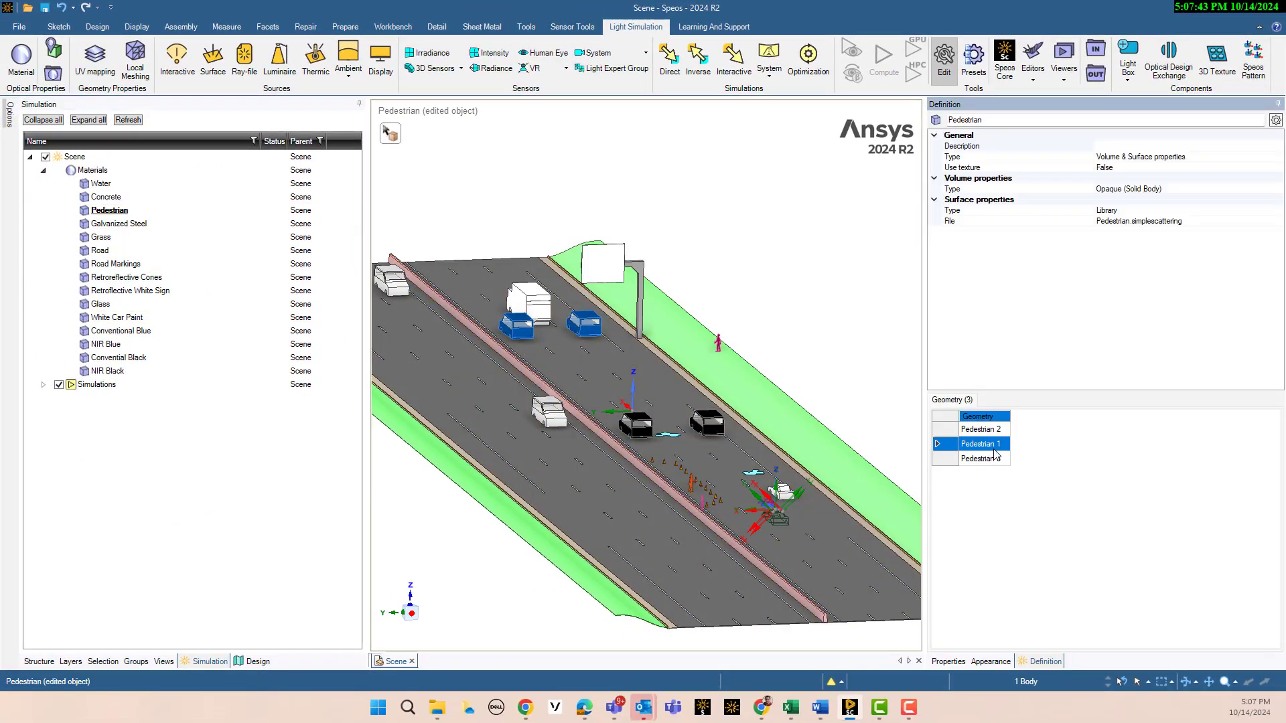
click(989, 461)
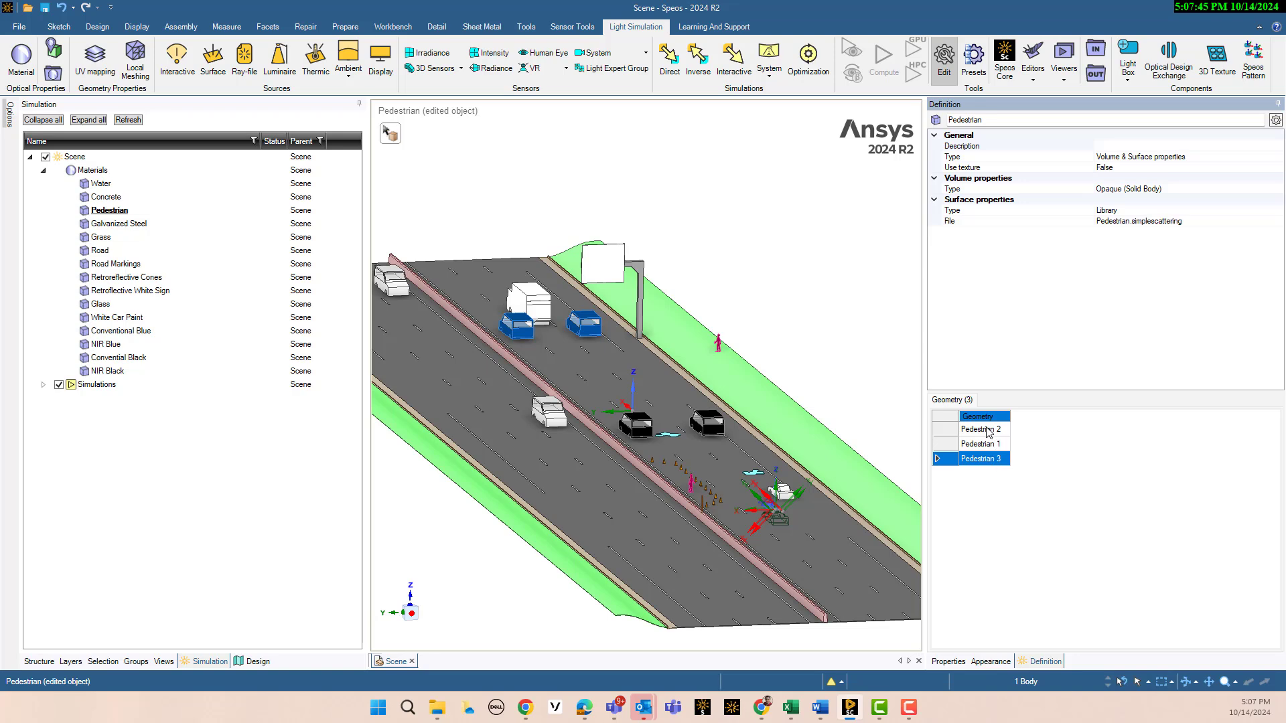
click(989, 431)
- Open the Road material, highlight its assigned Road Surface and check the material type options, finally collapsing the materials list
click(102, 251)
double_click(102, 251)
click(1001, 433)
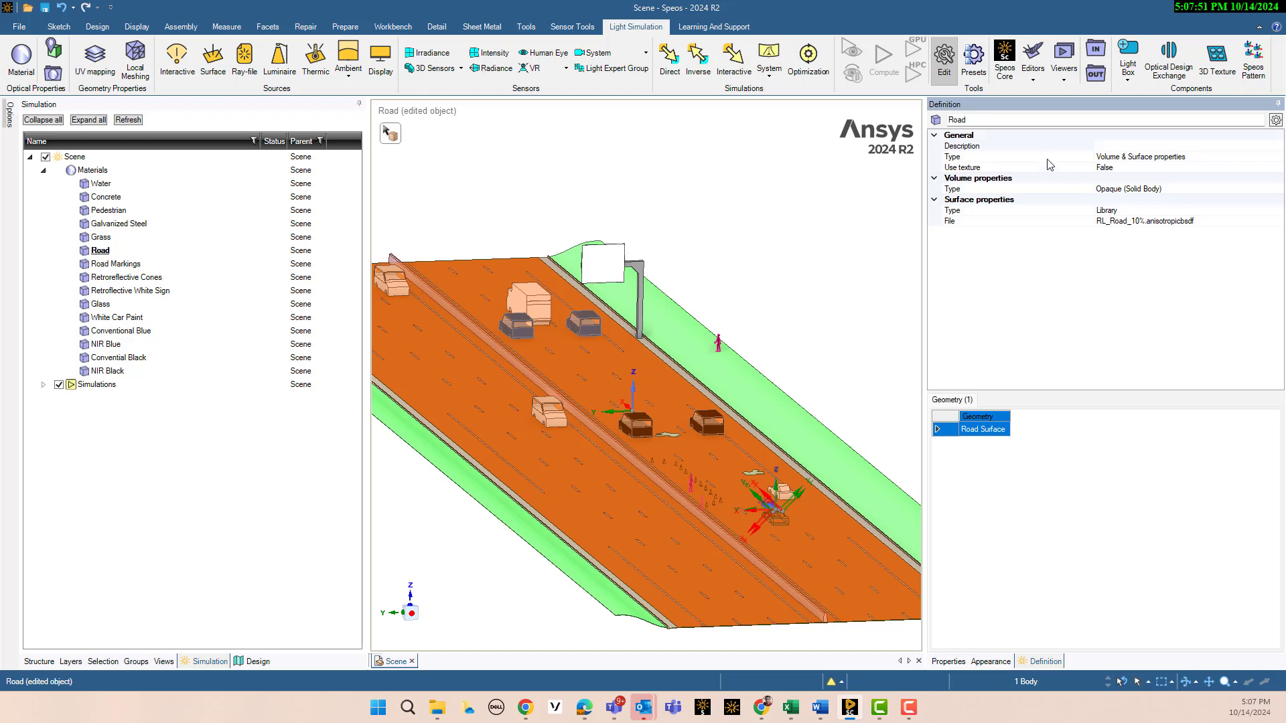
click(1226, 158)
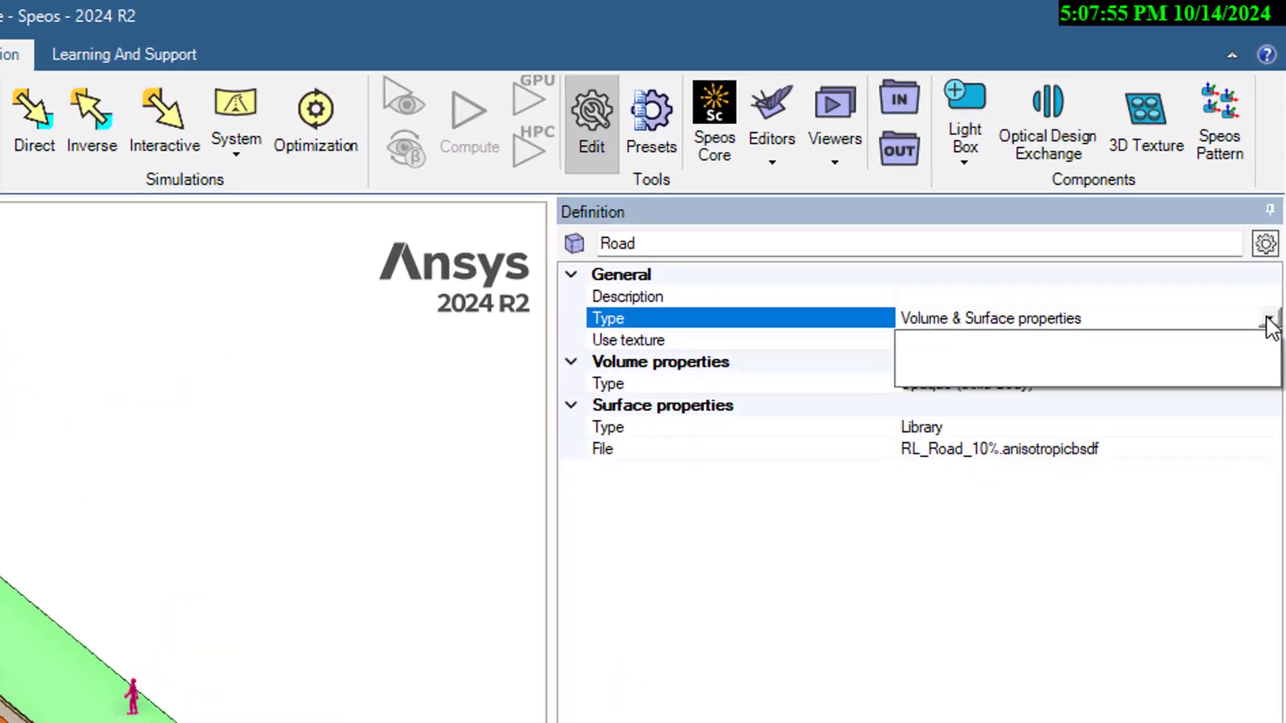
click(1268, 332)
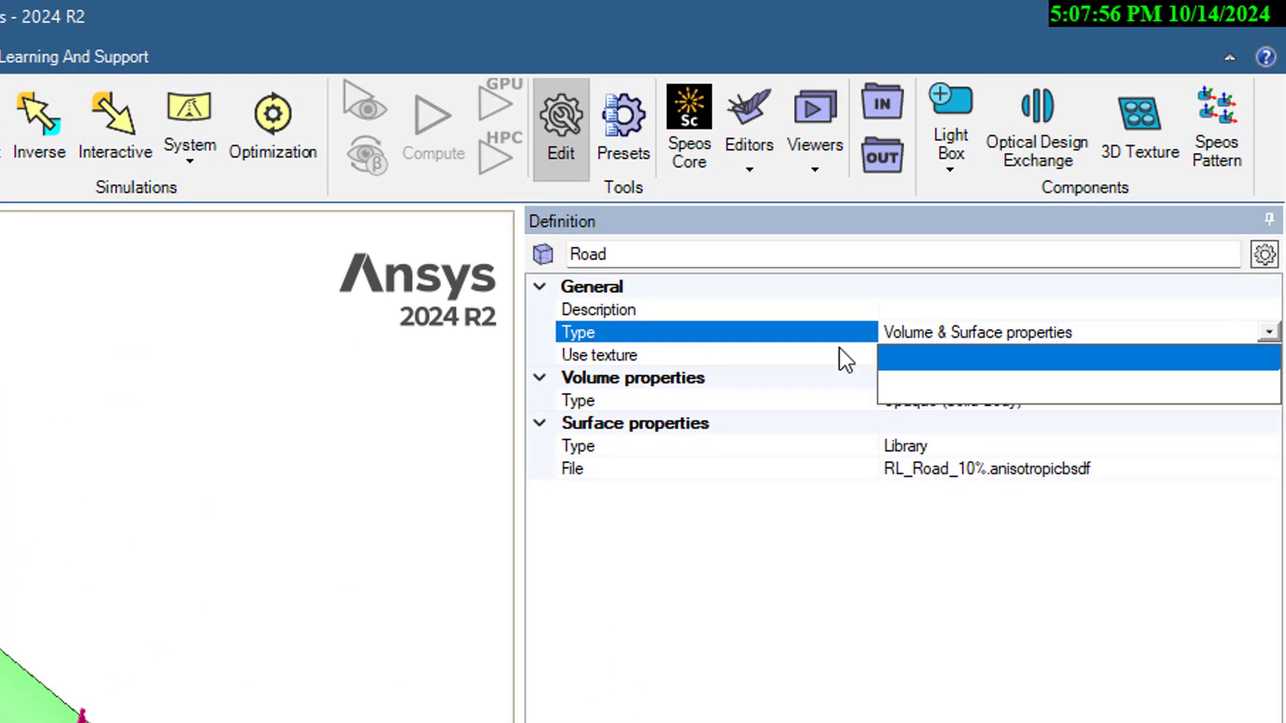
click(826, 616)
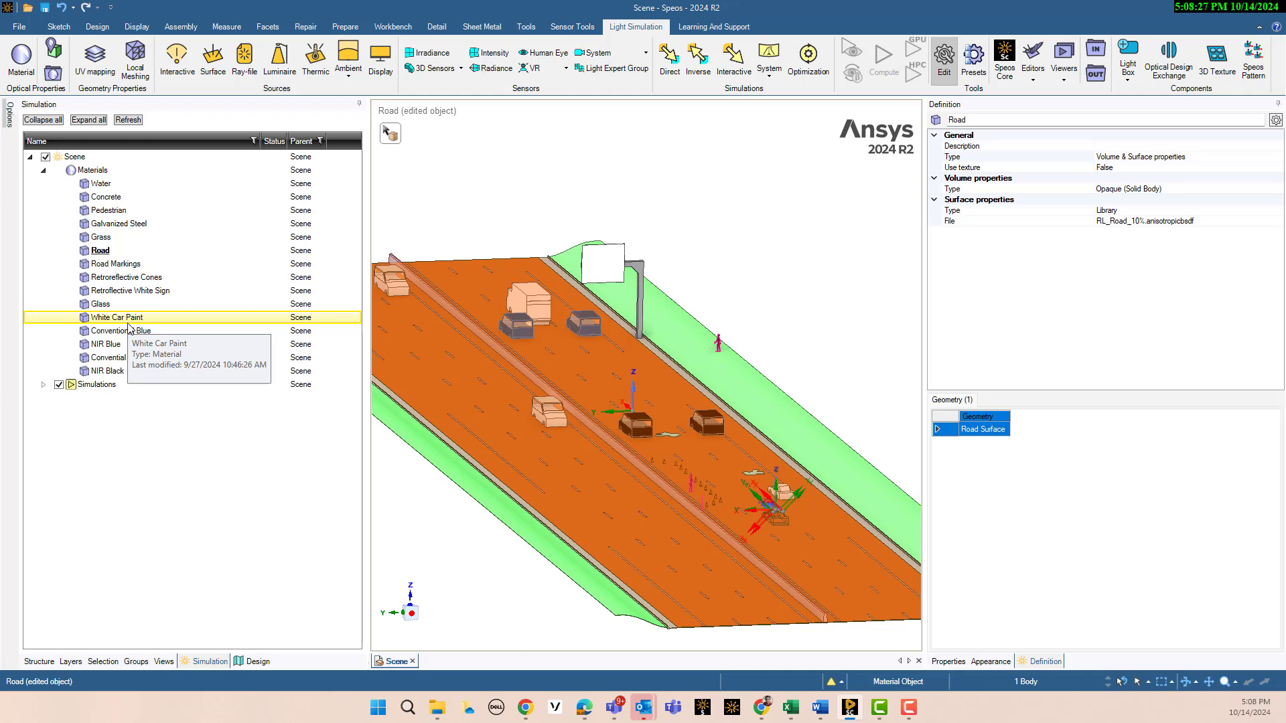
click(43, 172)
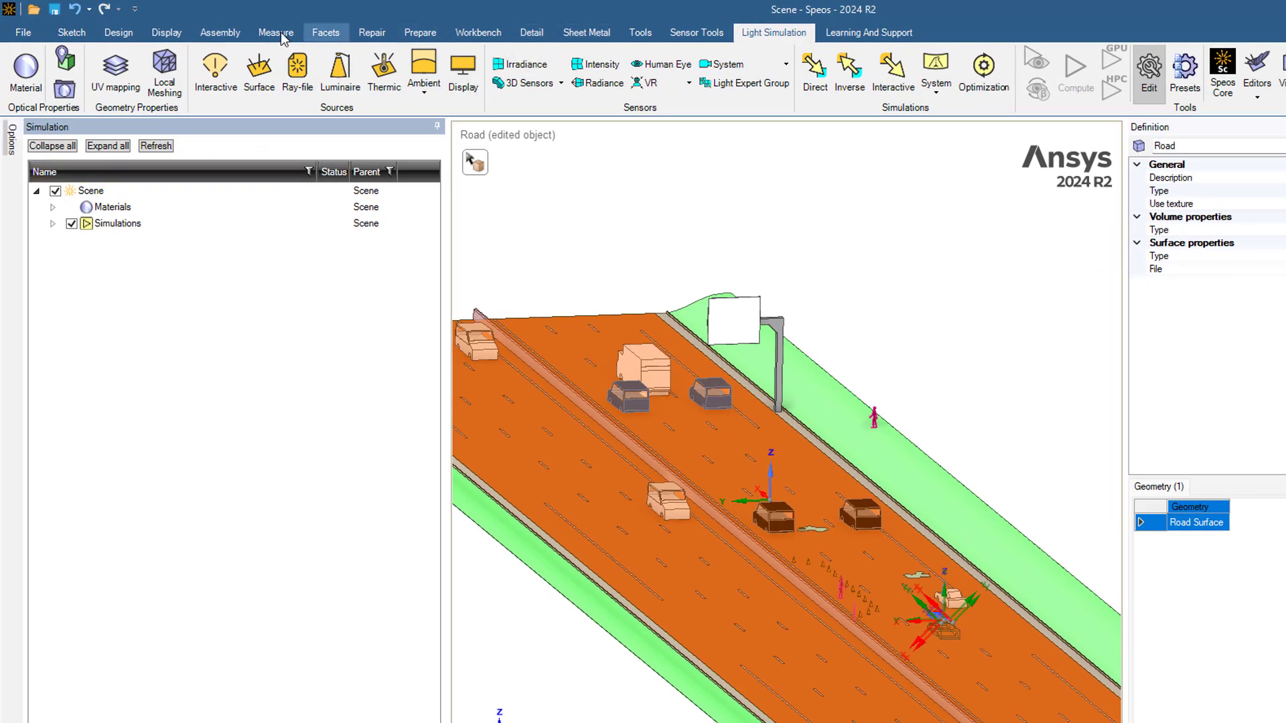
click(326, 33)
click(375, 35)
click(415, 34)
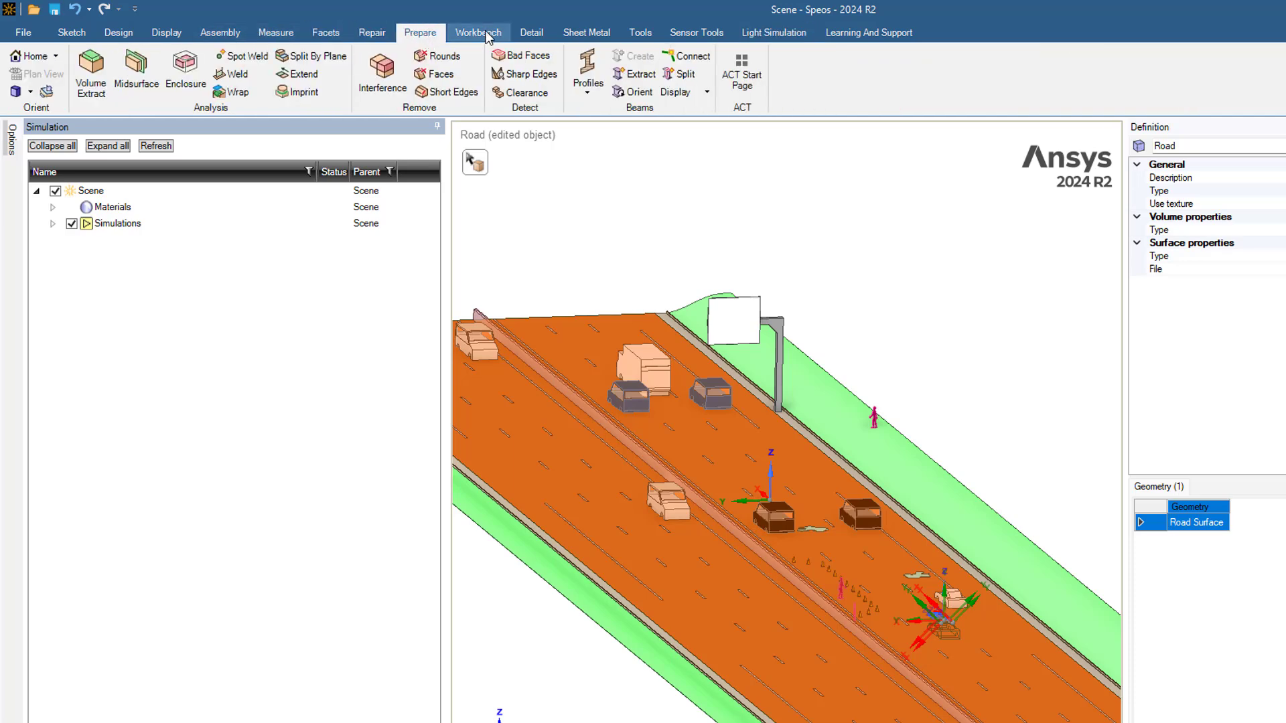
click(478, 34)
click(587, 34)
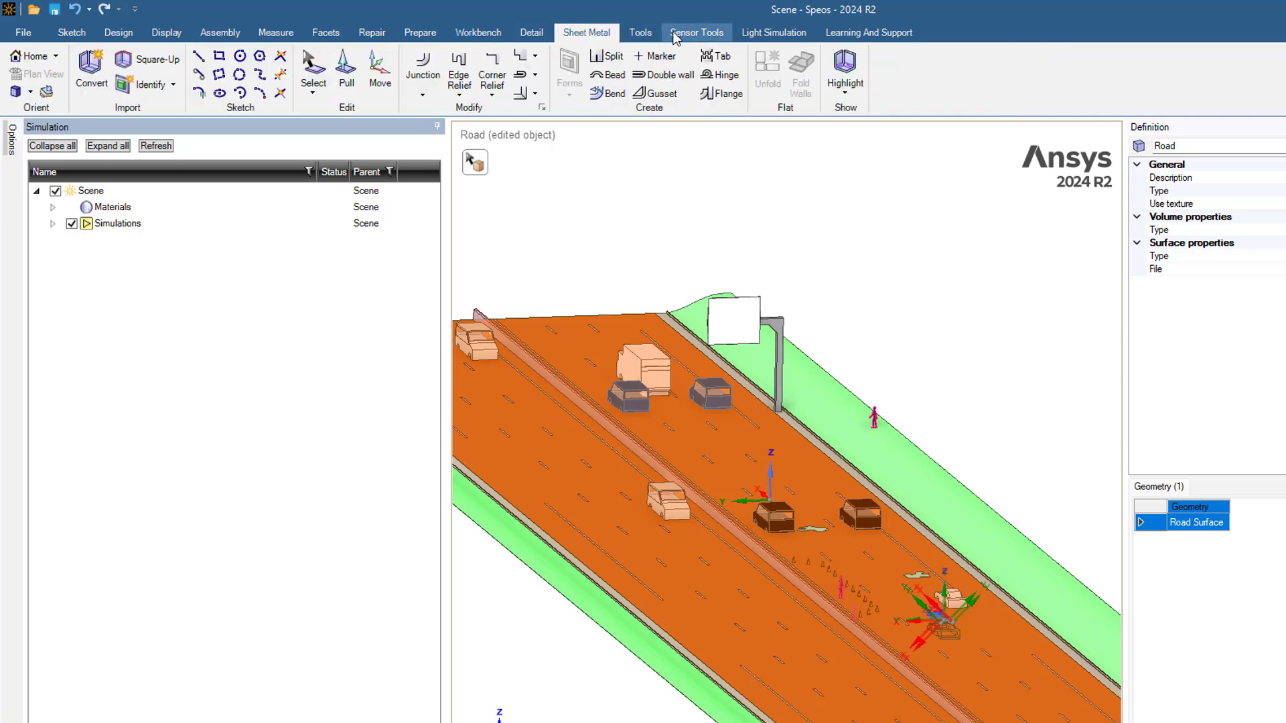
click(771, 33)
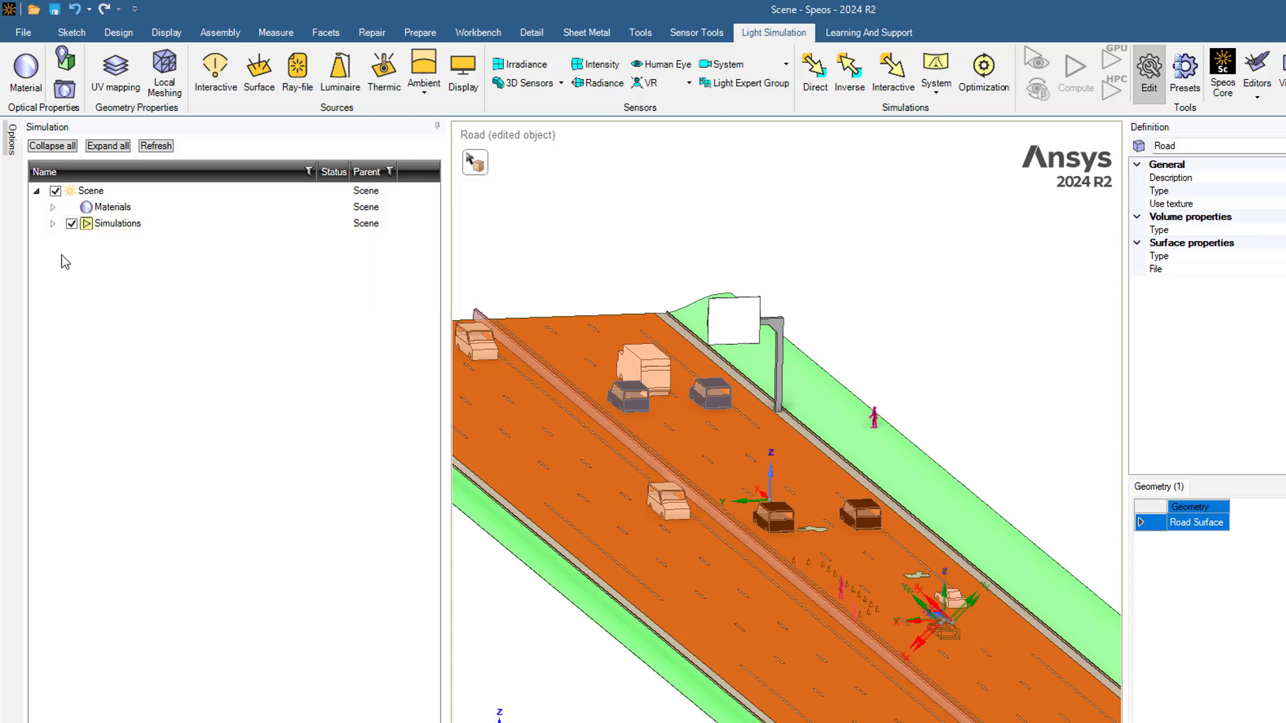
- Expand the Simulations branch to show the existing LiDAR simulation and its result files
click(57, 229)
click(53, 225)
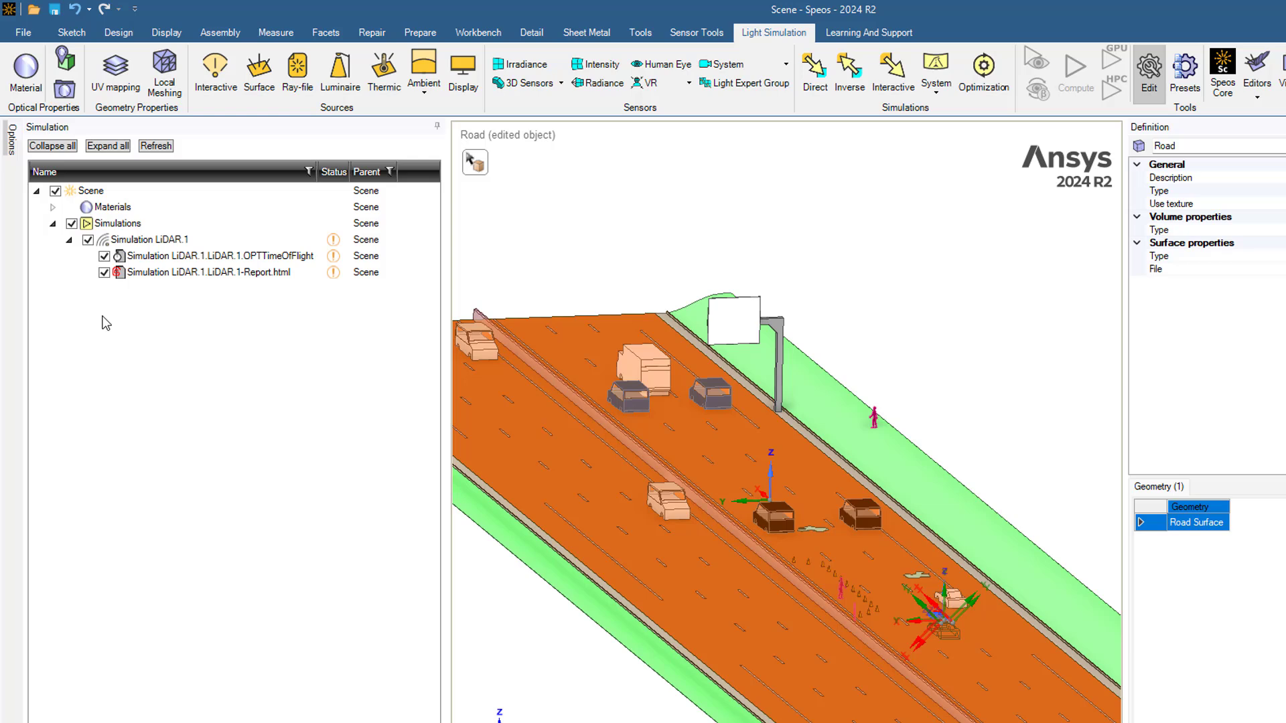
- Select the Main coordinate system and import the LL_Ansys_Generic_Rotating_32_10Hz_0.4deg model from the LiDAR library
click(709, 35)
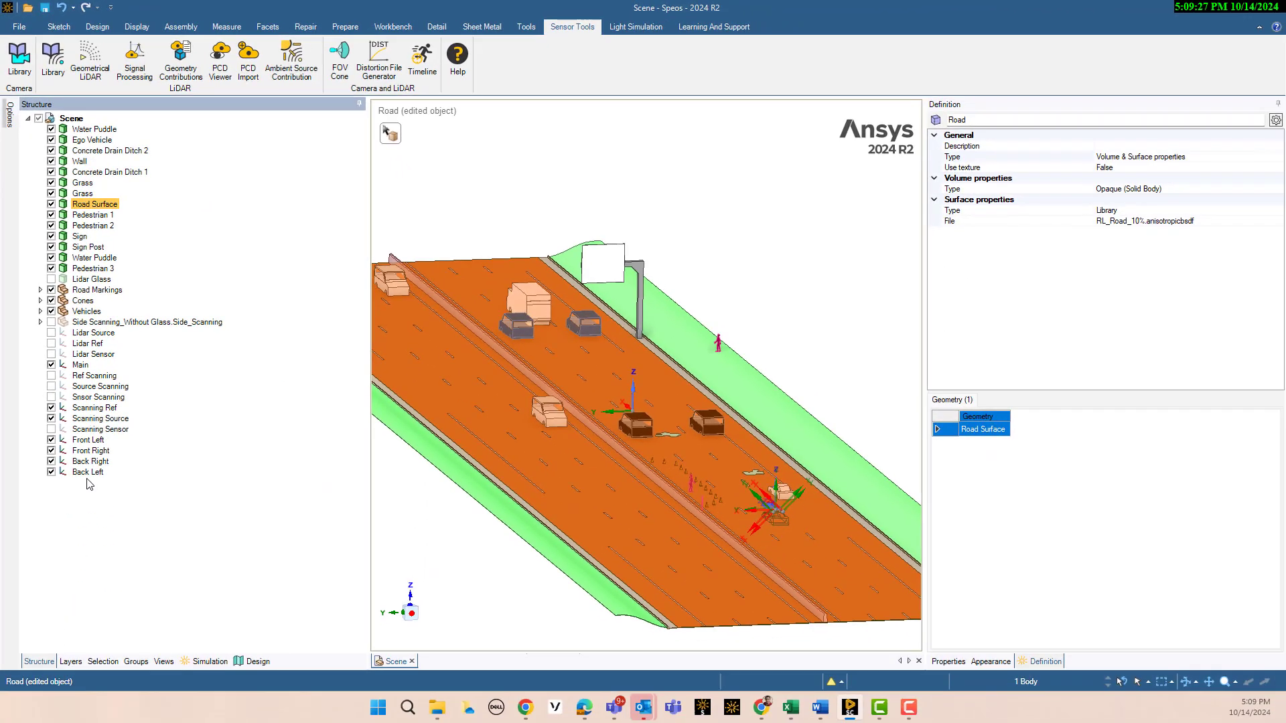
click(80, 365)
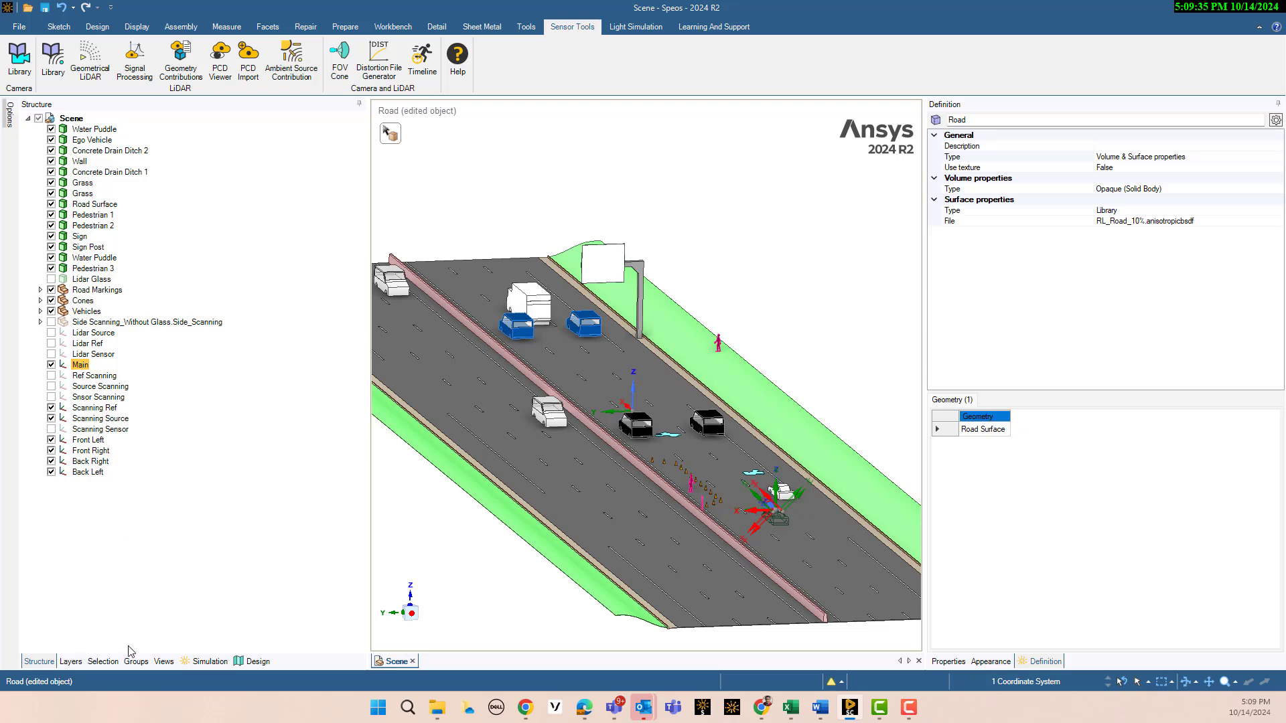
click(209, 662)
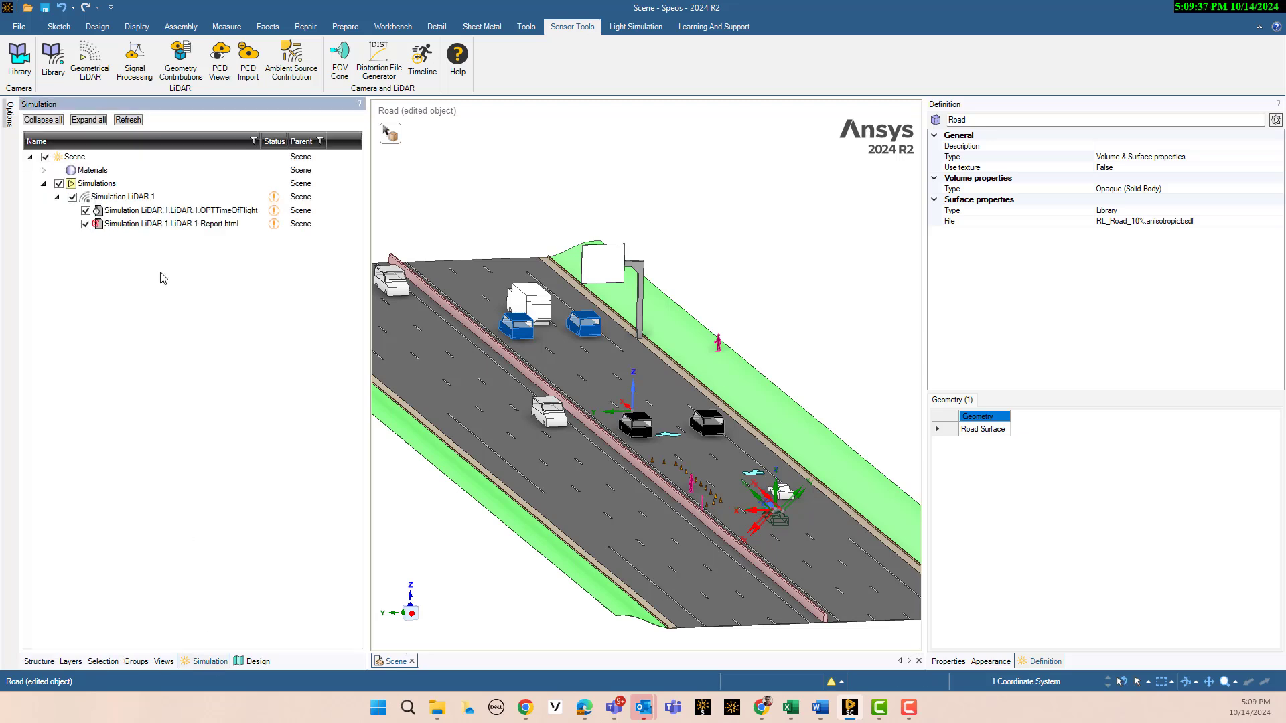
click(61, 71)
click(738, 391)
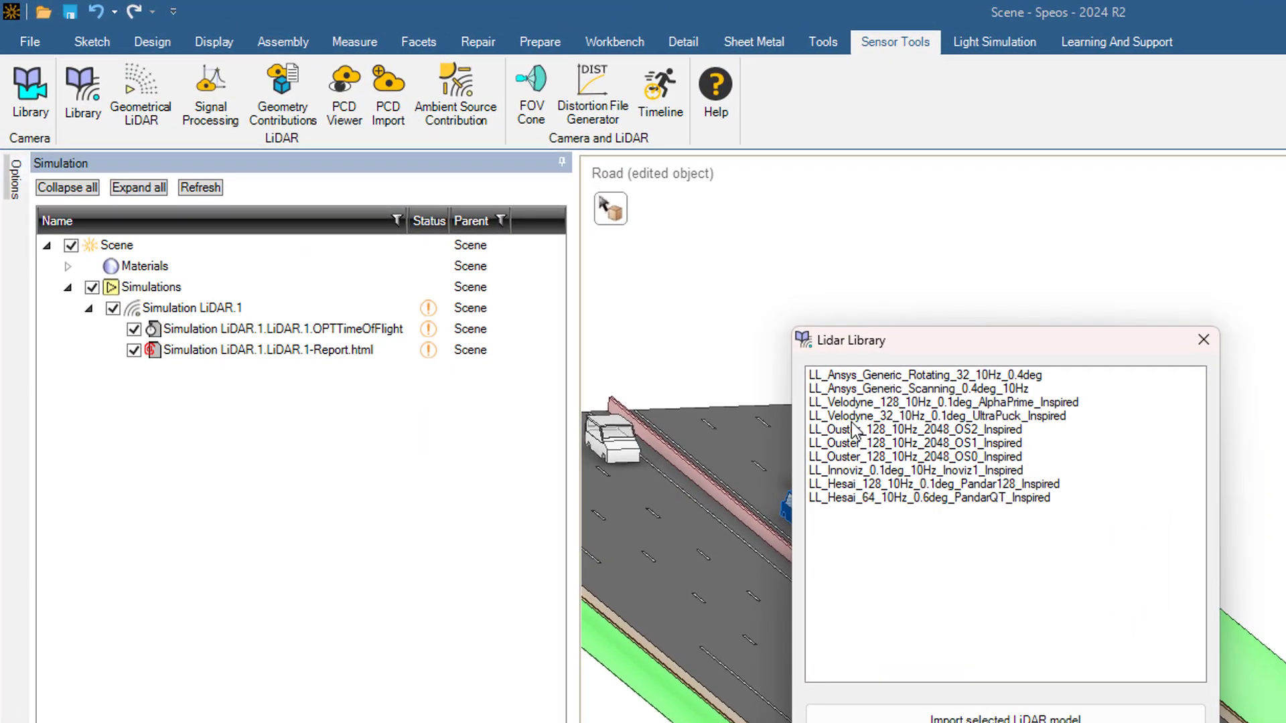
click(916, 376)
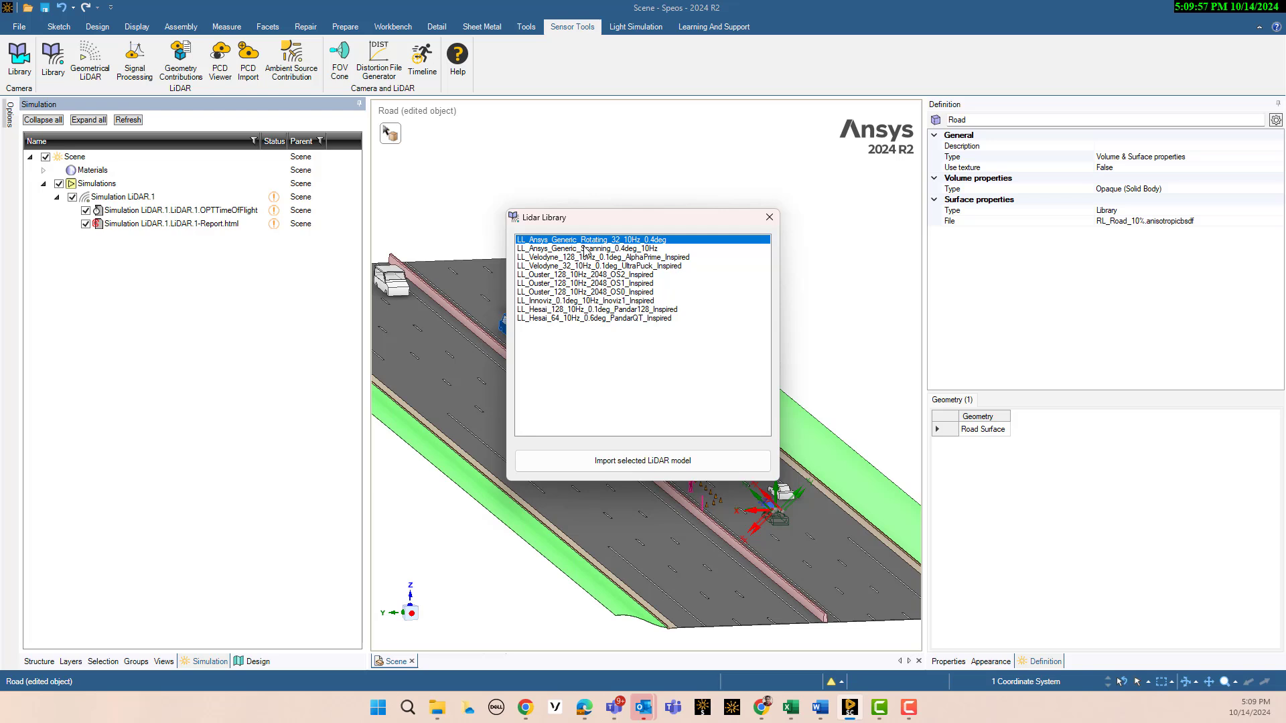
click(639, 462)
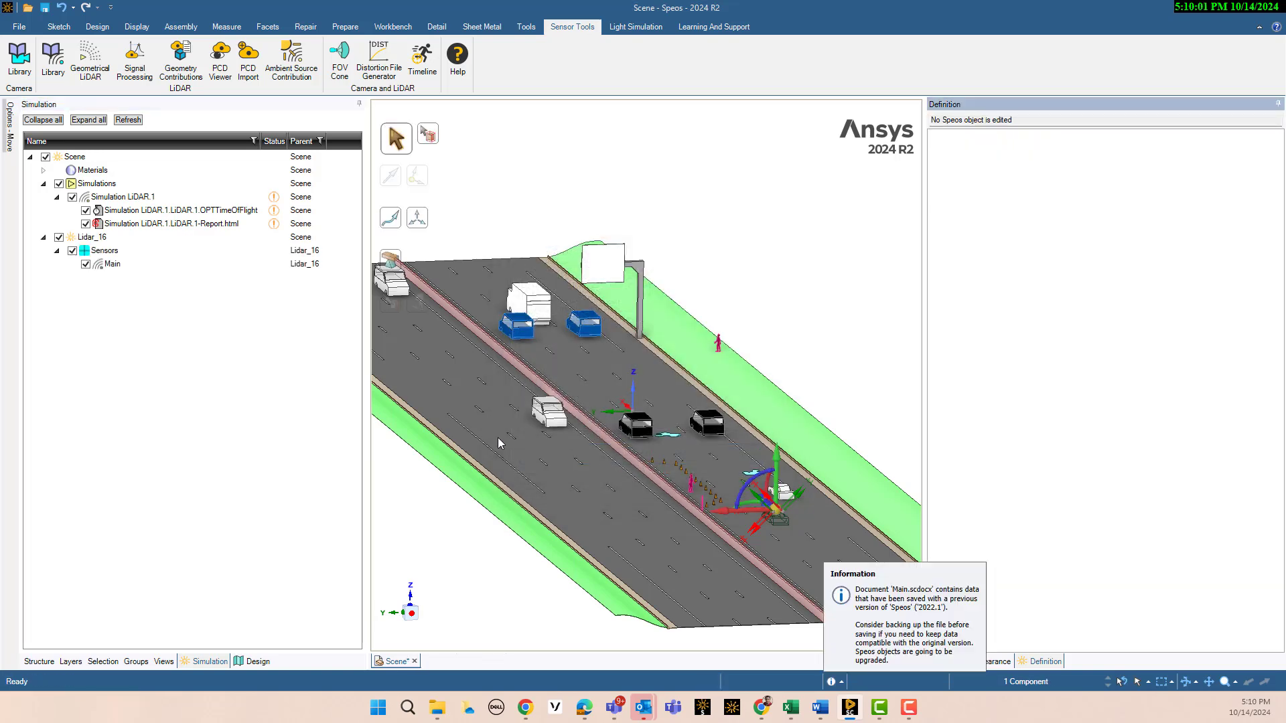
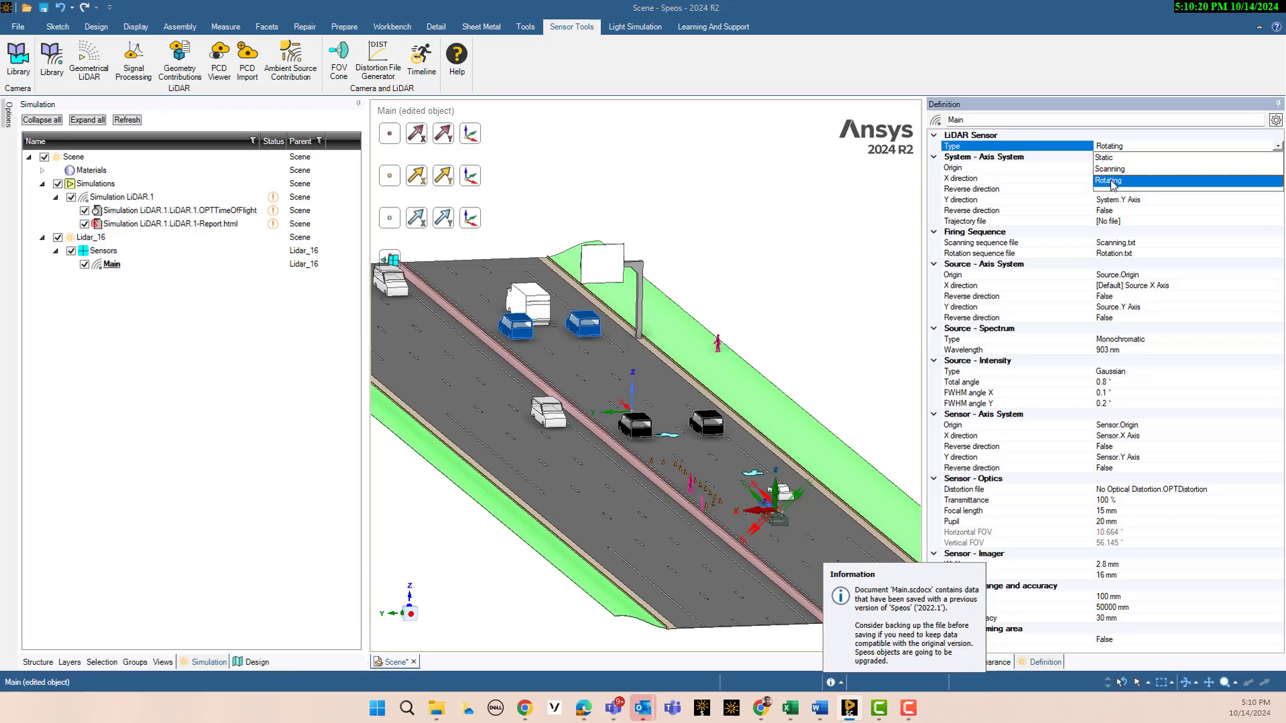
- Choose Rotating as the type of the imported Main LiDAR sensor
click(1108, 180)
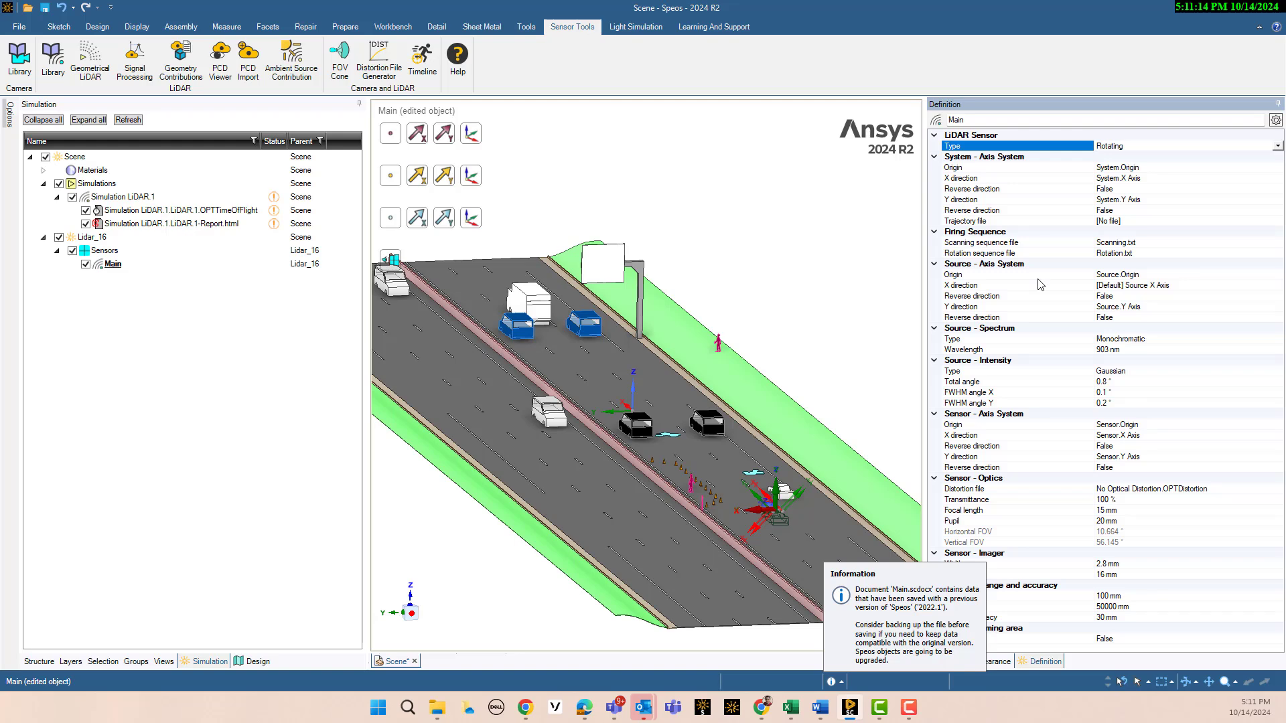
- Dismiss the version warning and examine the source spectrum type and wavelength of the Main LiDAR sensor
click(958, 598)
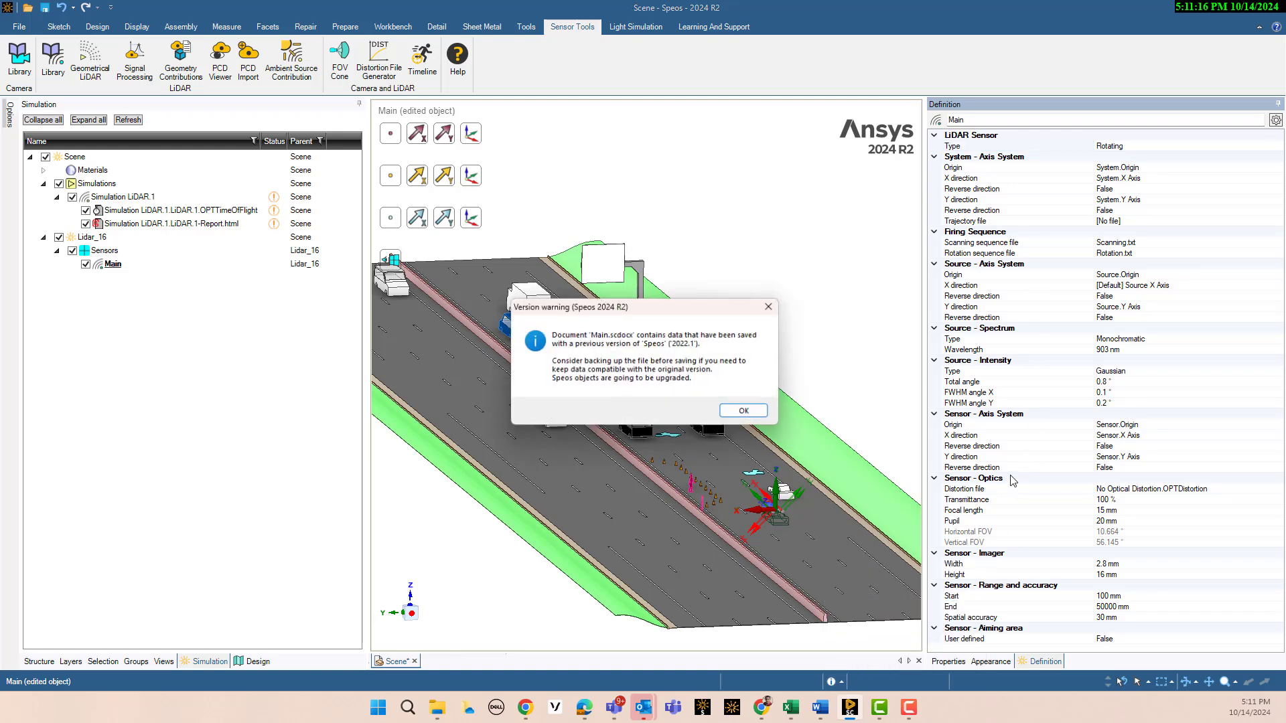
click(751, 411)
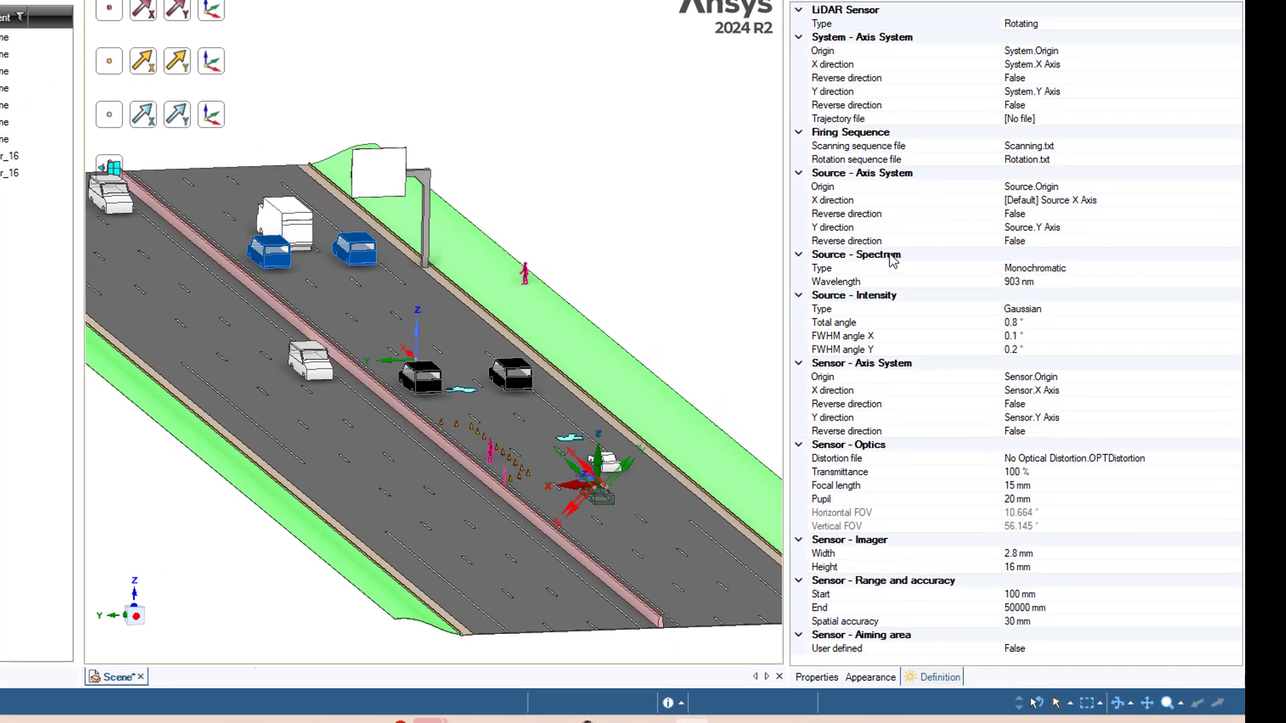
click(1063, 269)
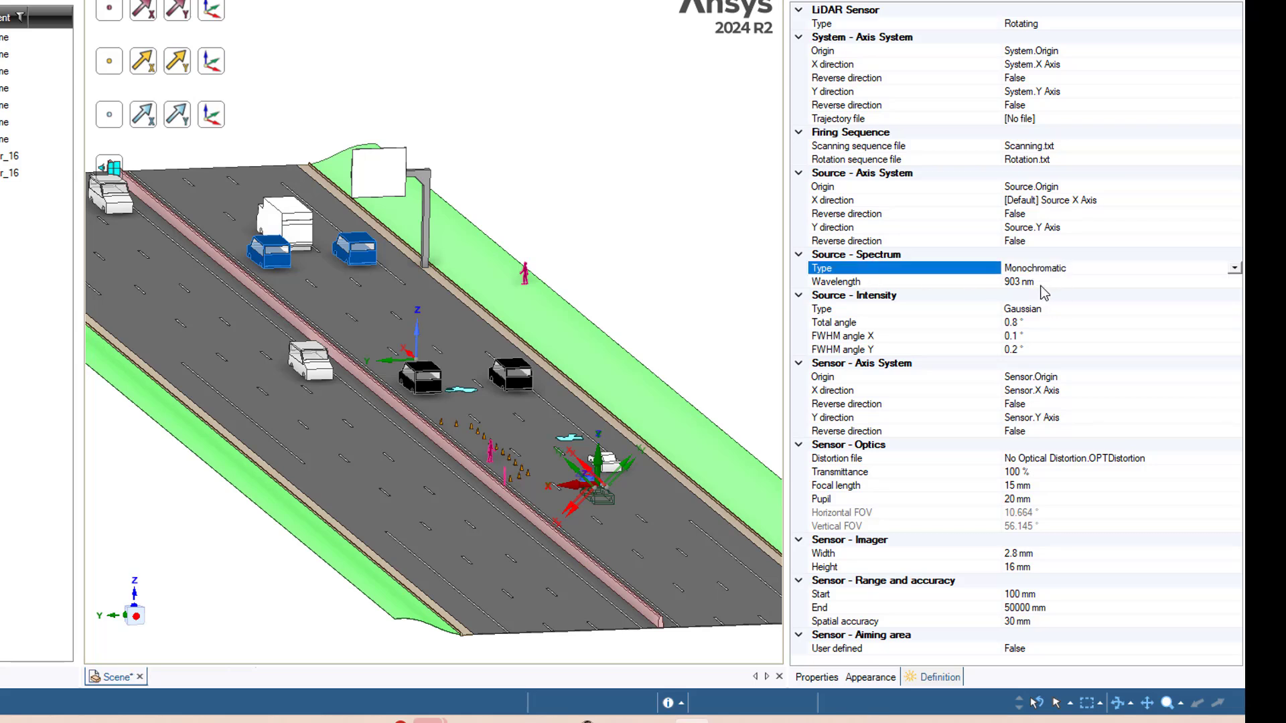
click(1038, 283)
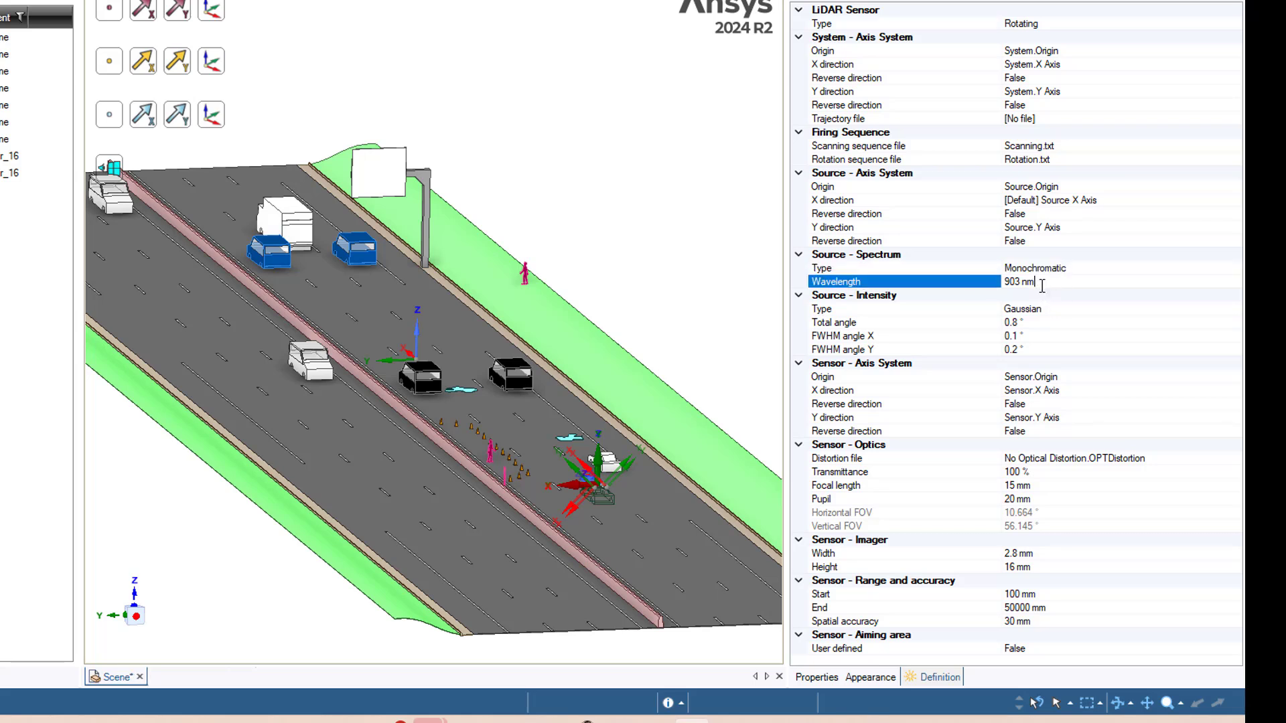
- Try the Library type for the sensor's source intensity, cancel the file selection, and restore the Gaussian type
click(1086, 307)
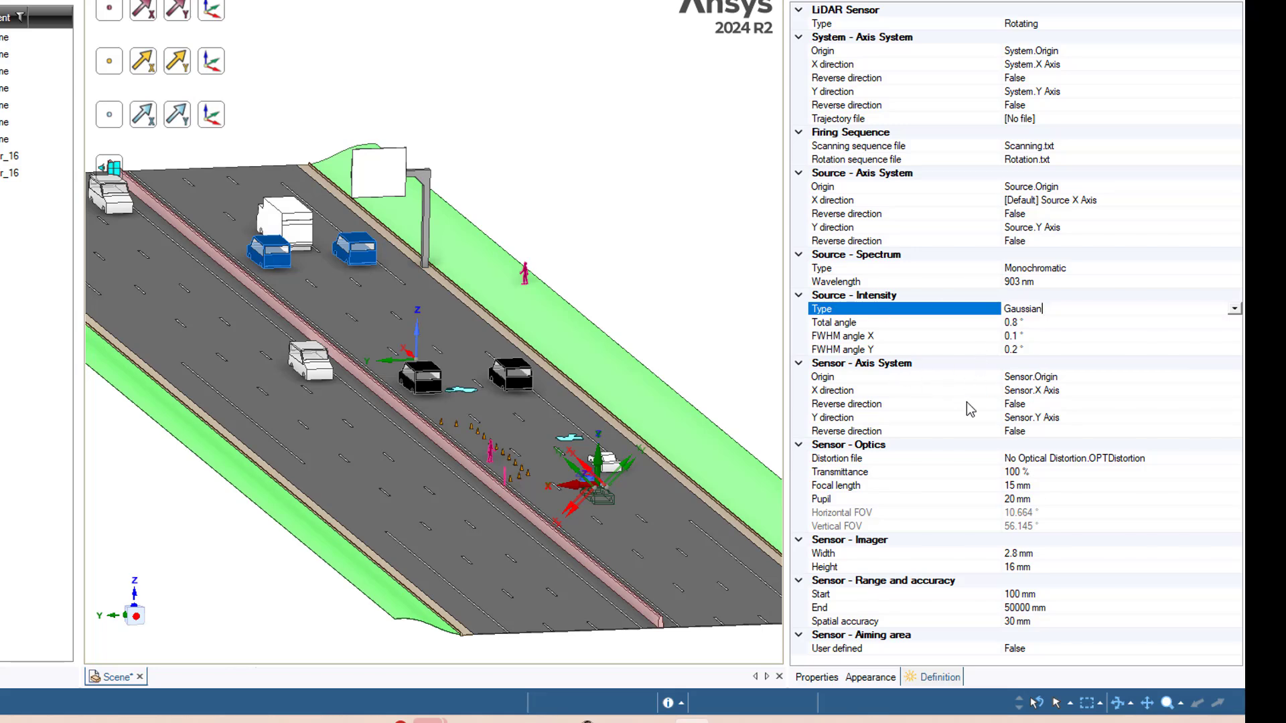
key(Up)
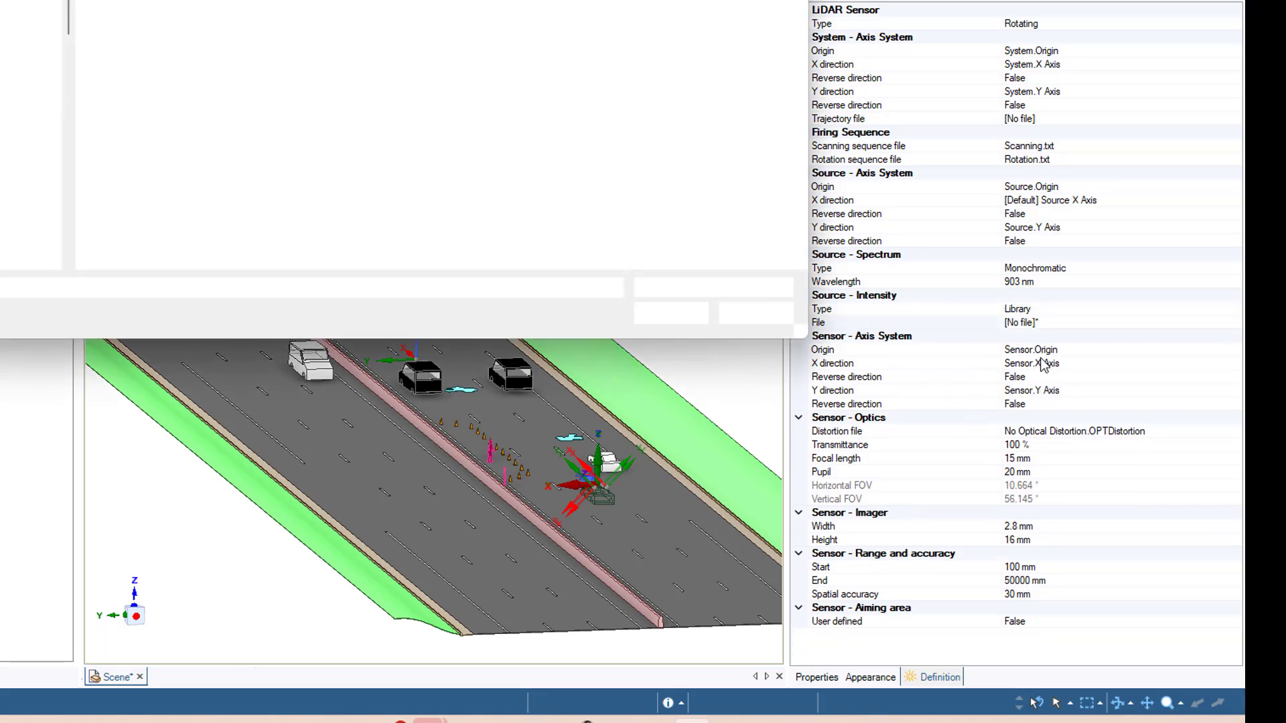
click(769, 314)
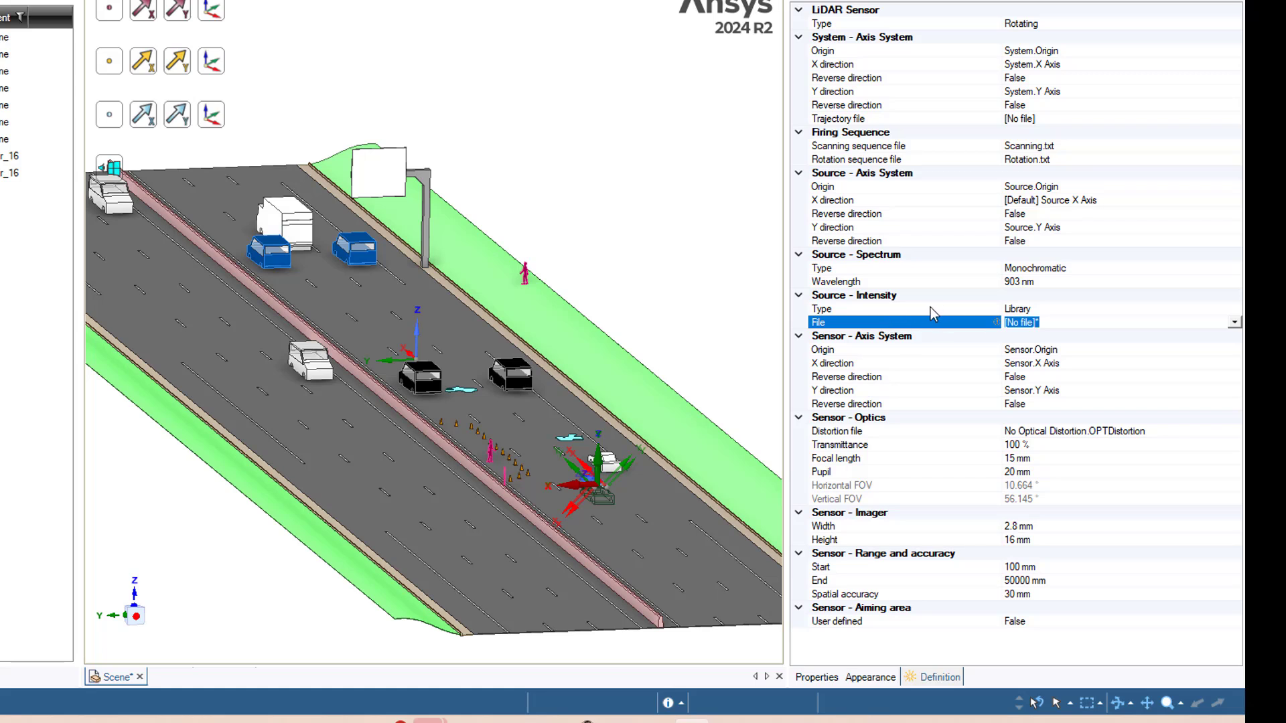
click(1039, 310)
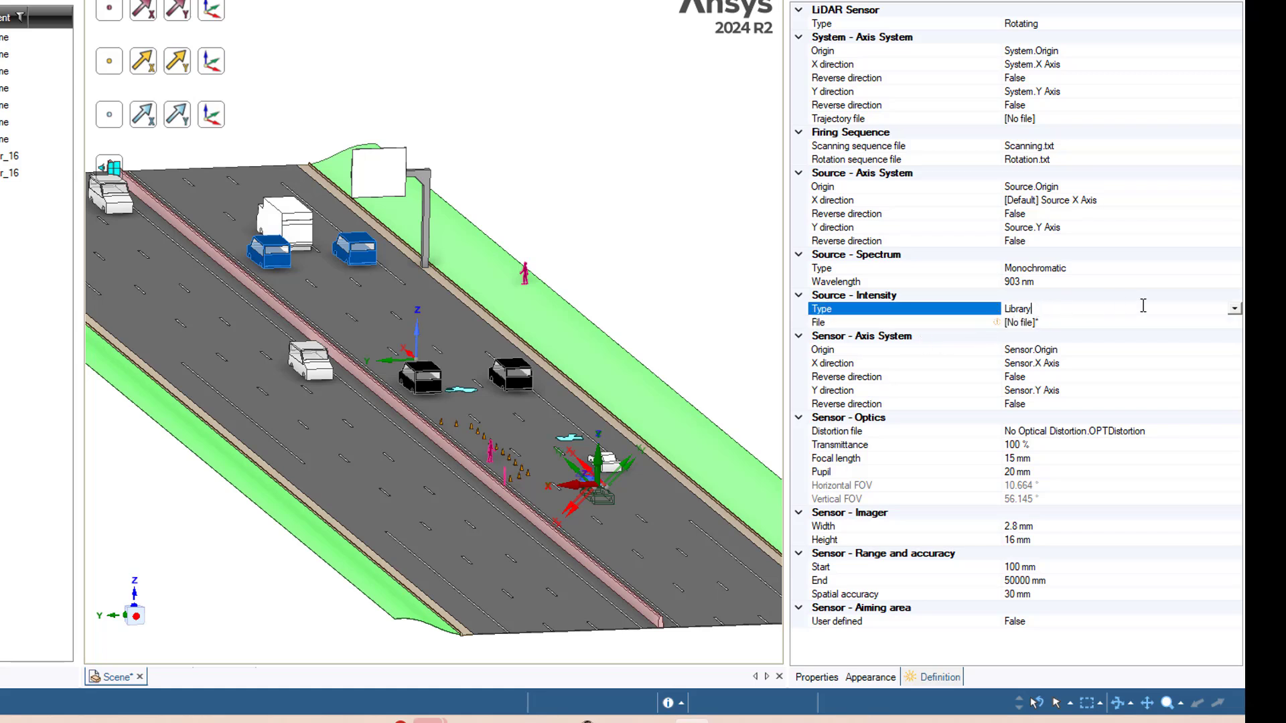
click(1234, 309)
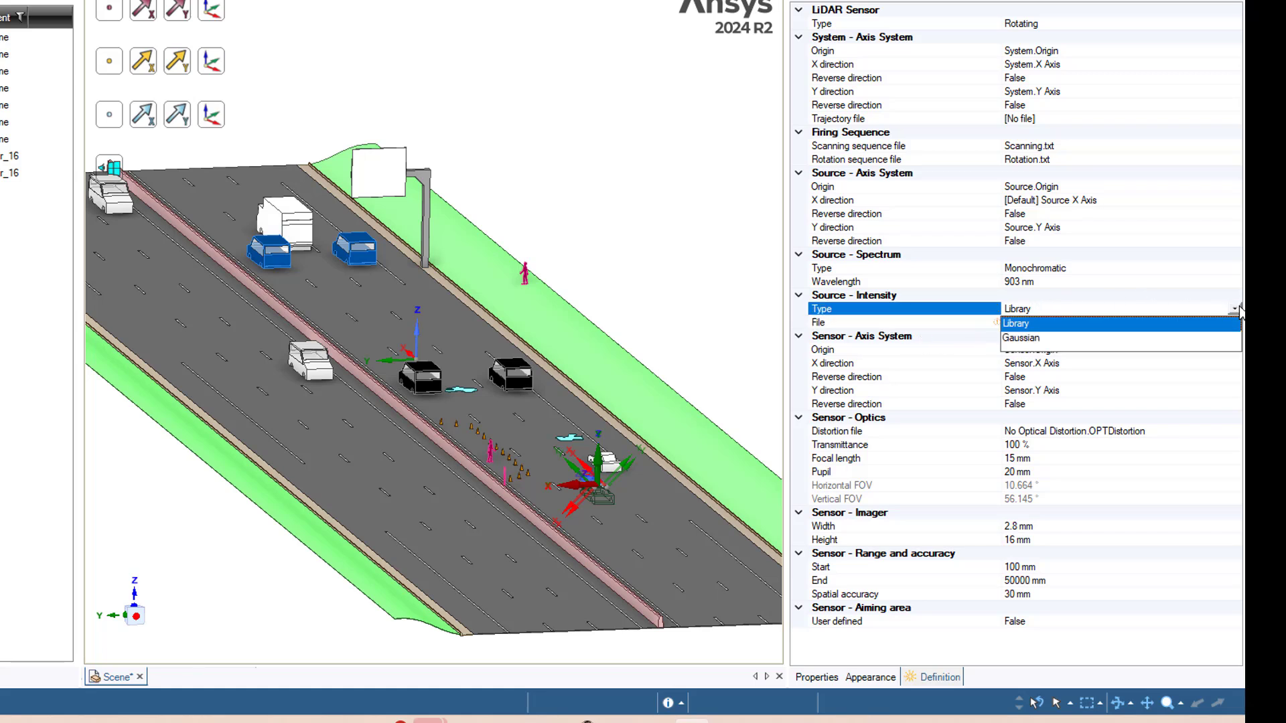
click(1030, 337)
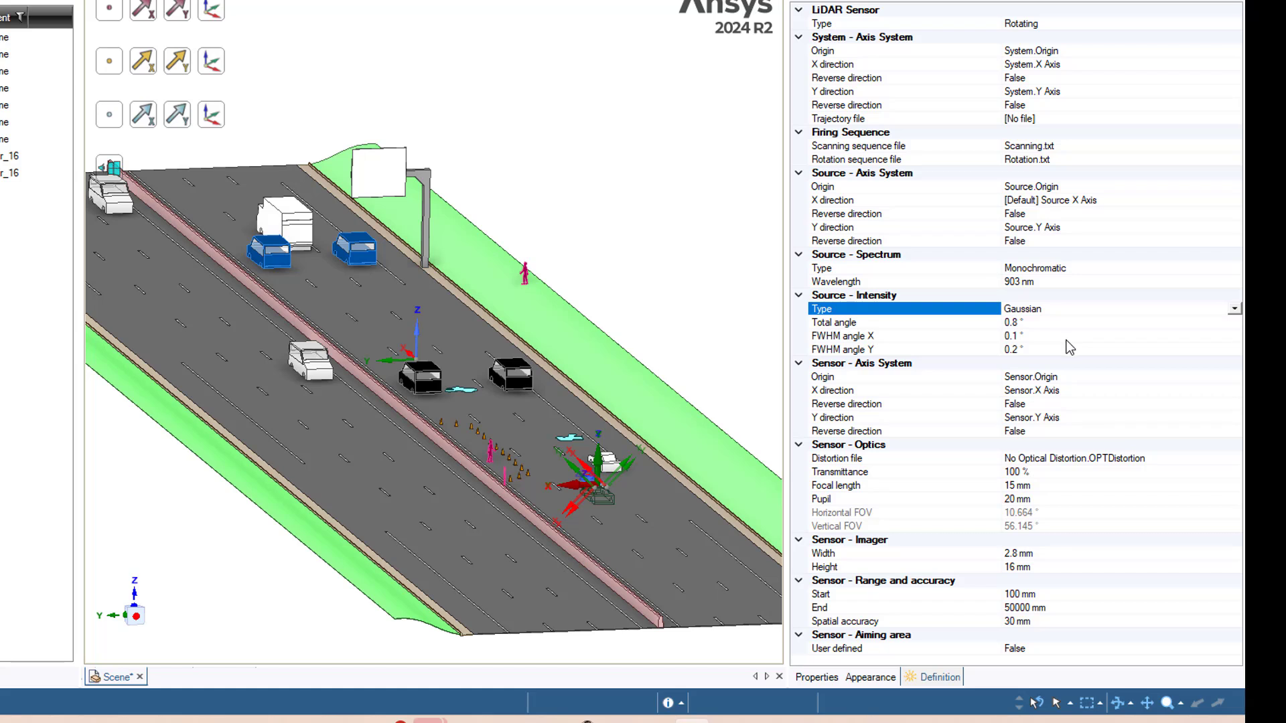
click(1234, 309)
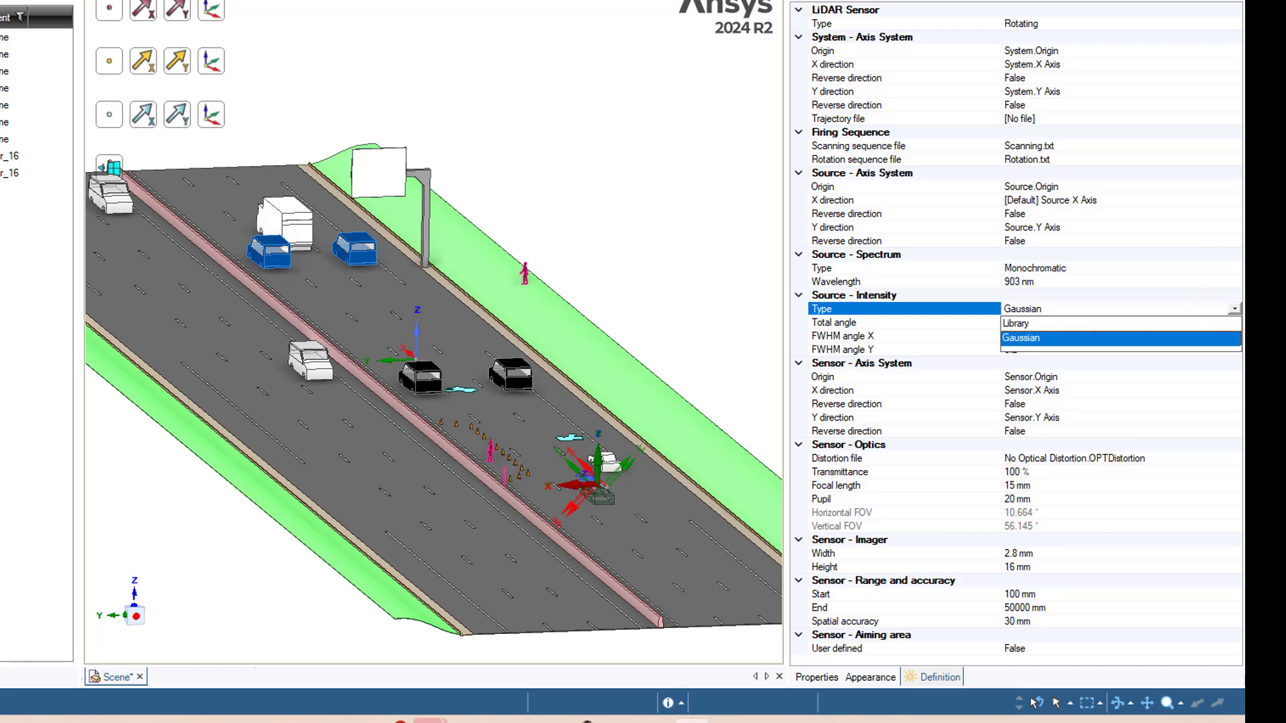
click(1025, 338)
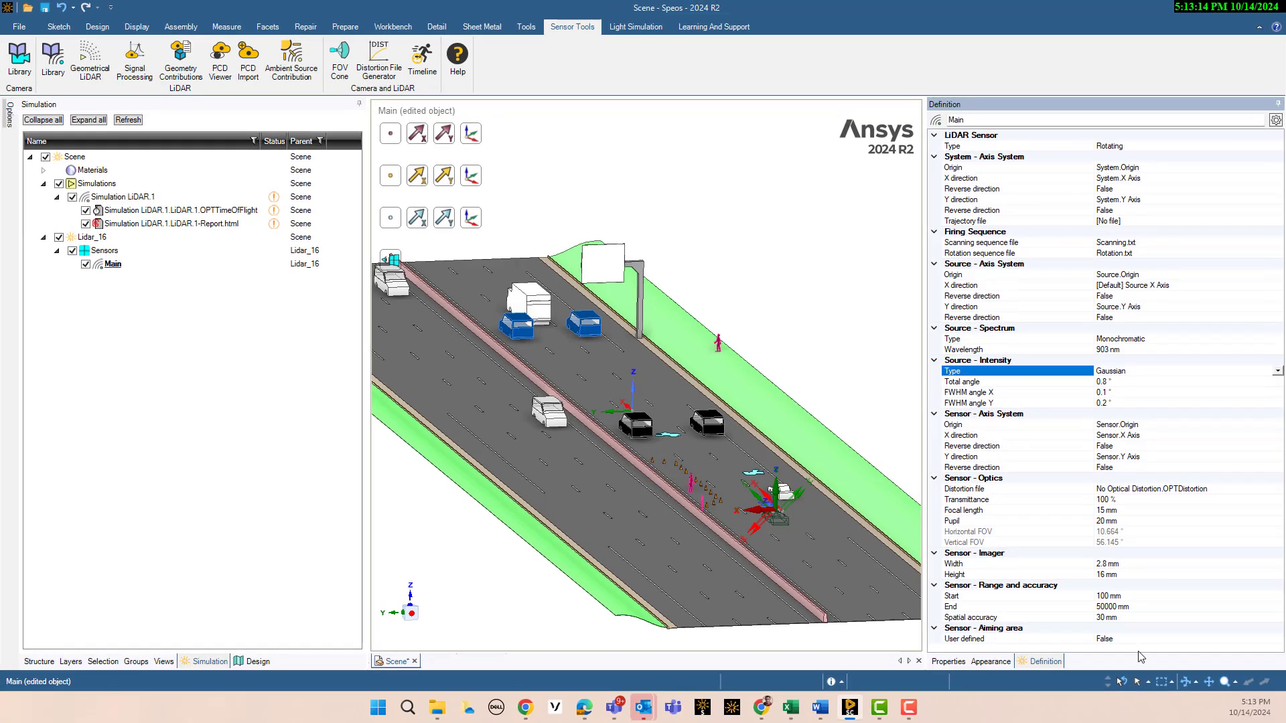
- Clear the intensity selection and collapse the Lidar_16 and Simulations branches of the simulation tree
click(595, 474)
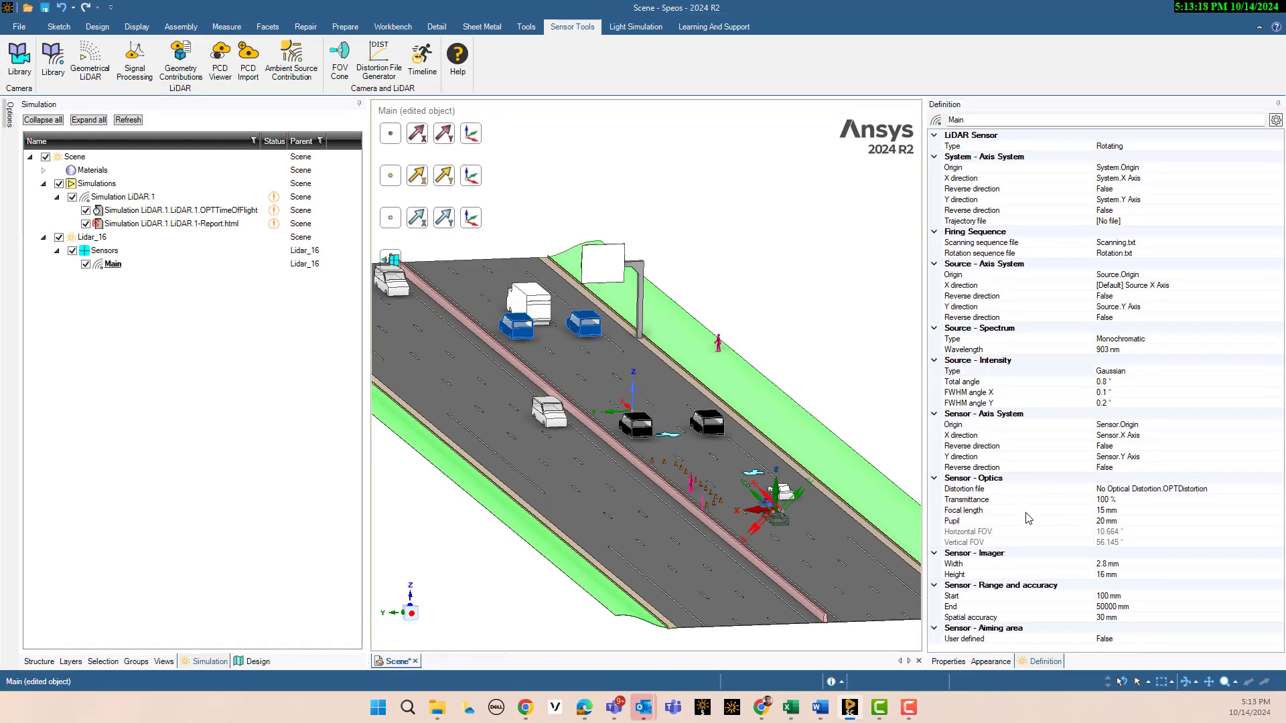
click(132, 337)
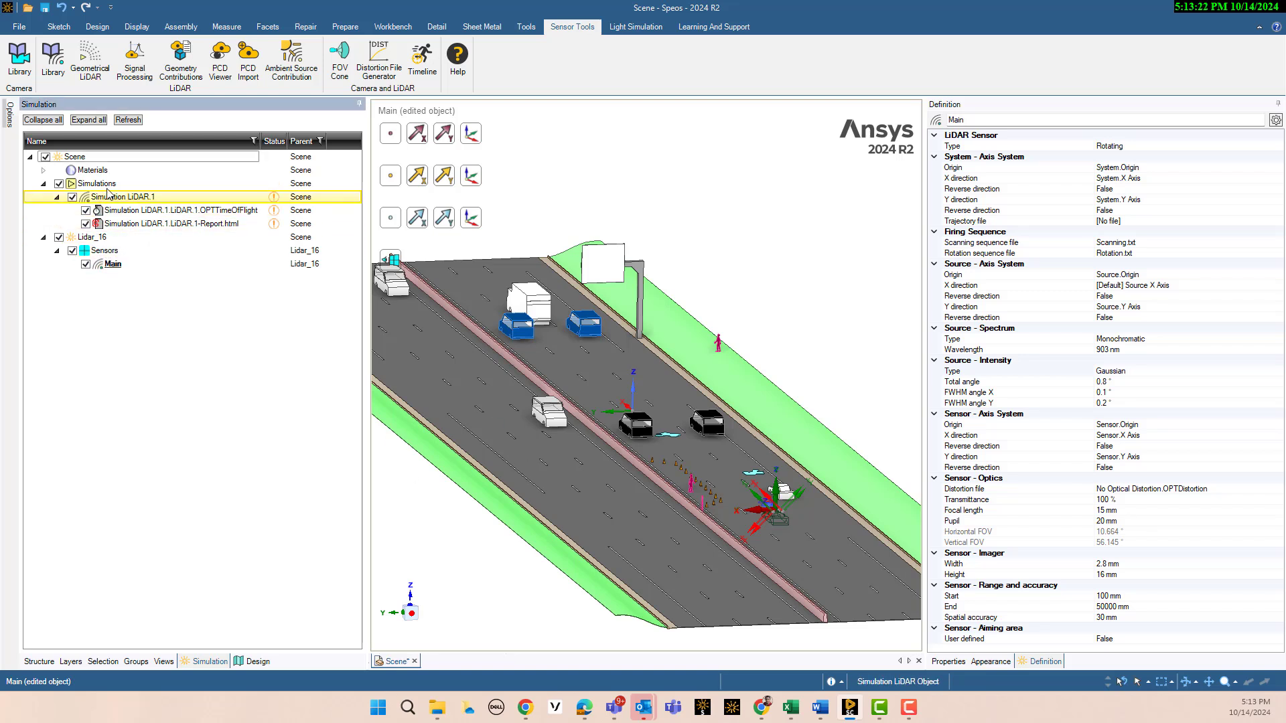
click(42, 237)
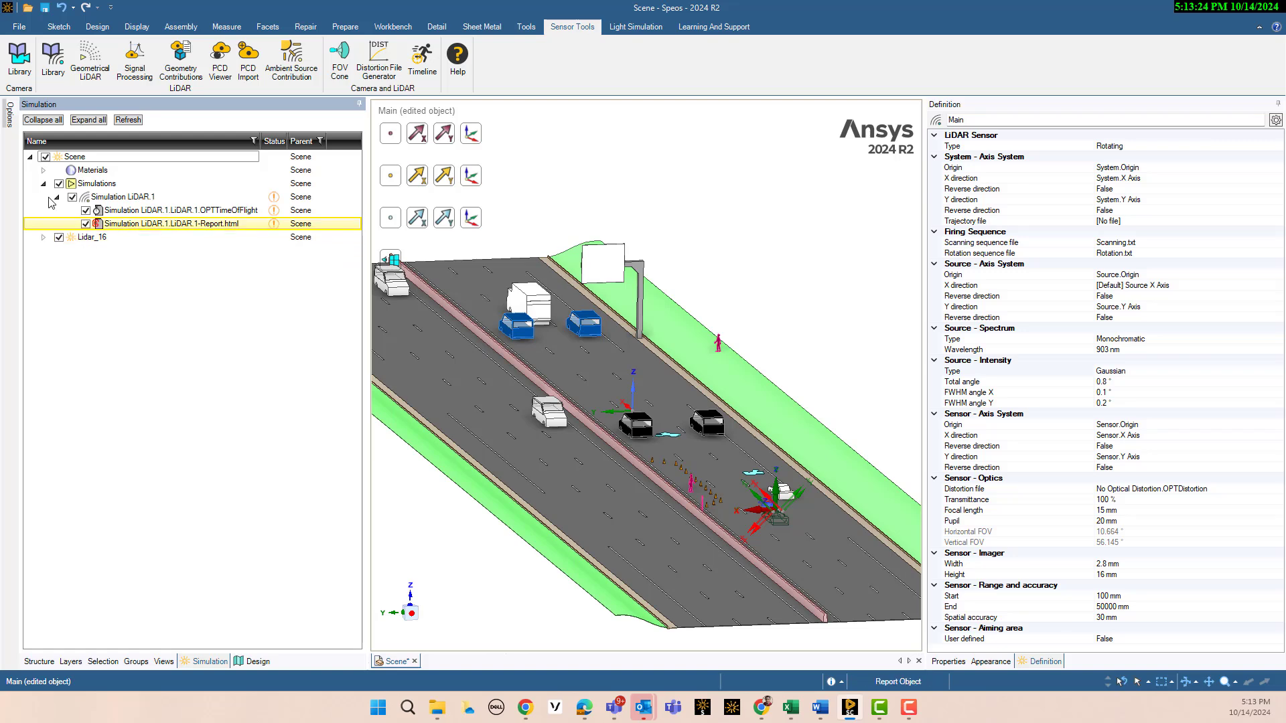
click(43, 184)
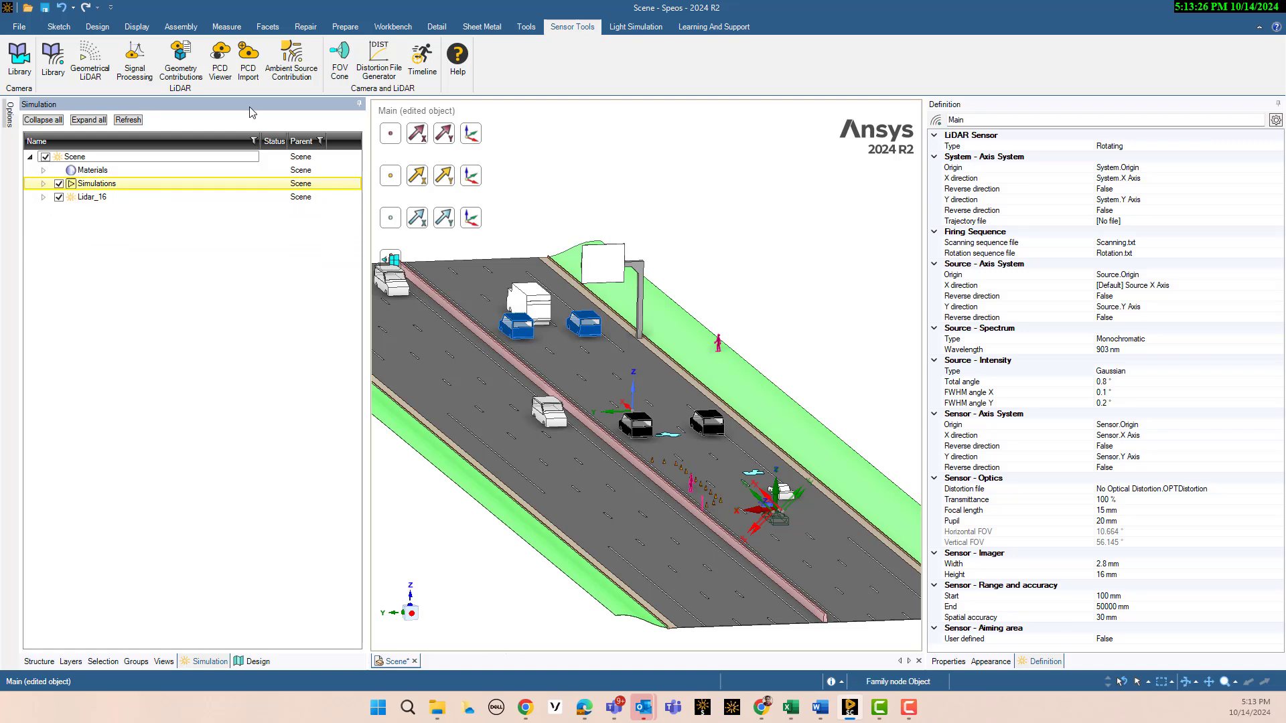
- Create a new LiDAR system simulation and select it within the expanded Simulations branch
click(630, 26)
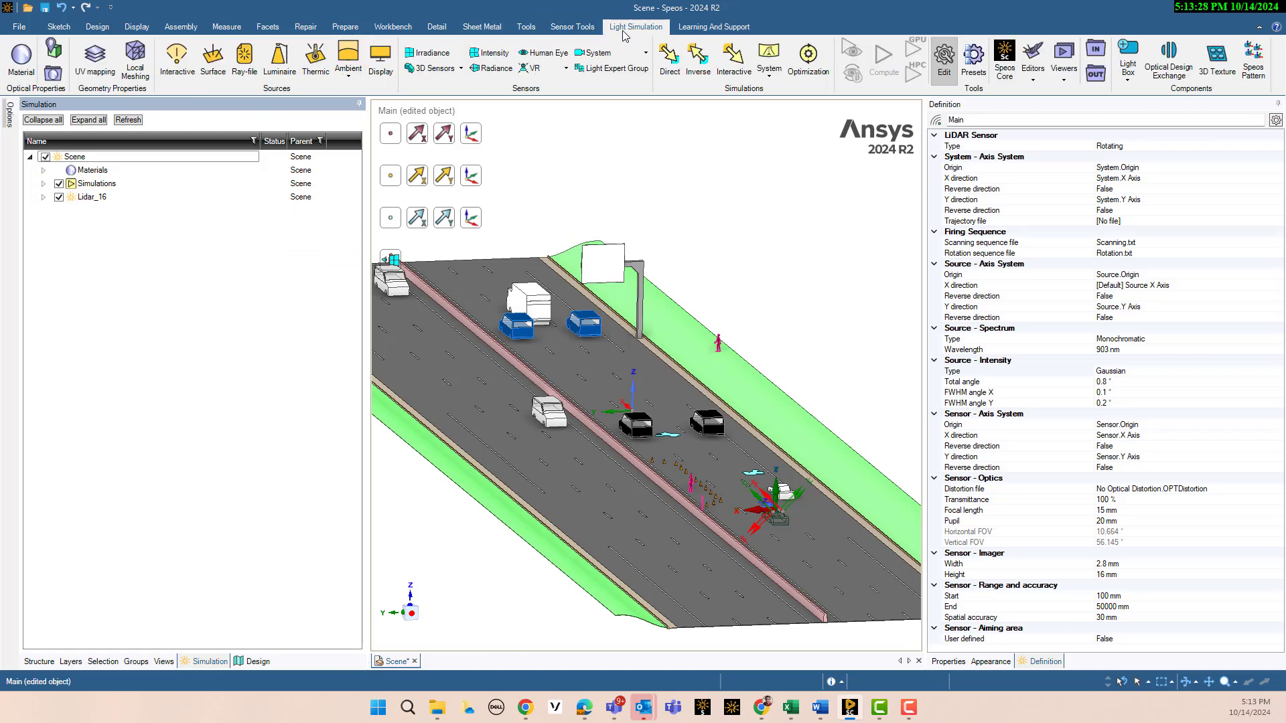
click(770, 75)
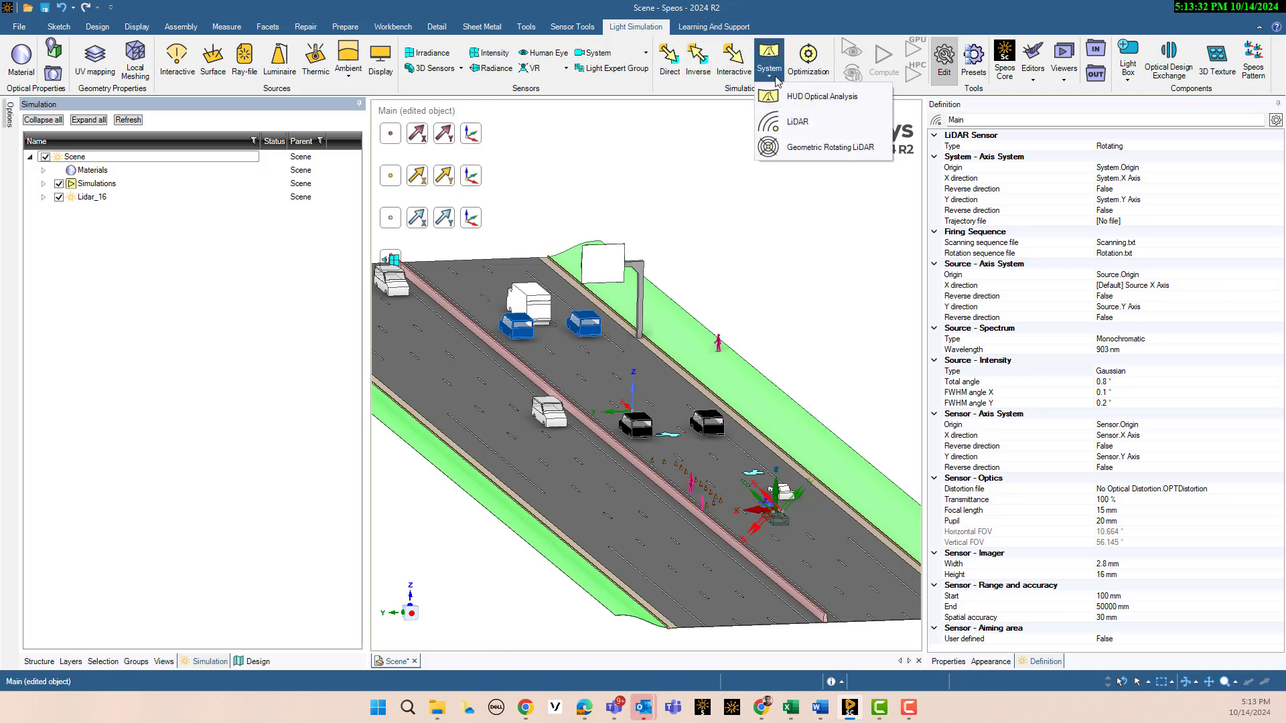
click(805, 131)
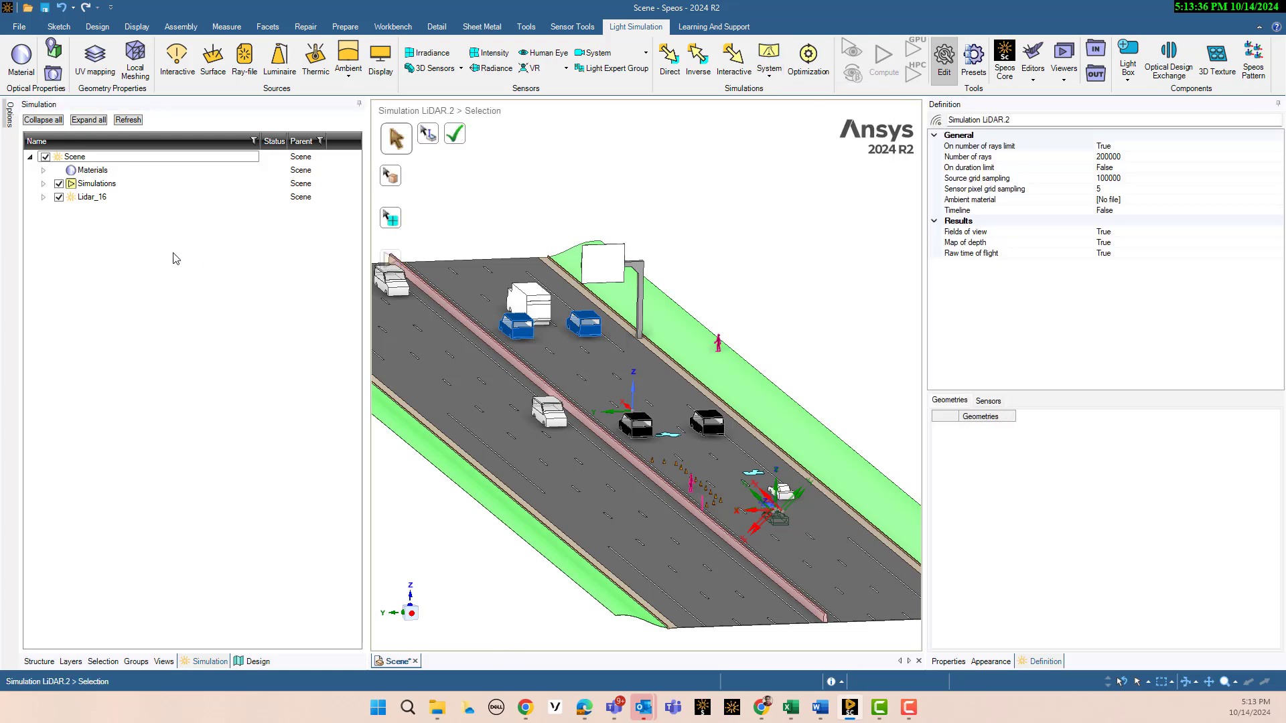
click(65, 227)
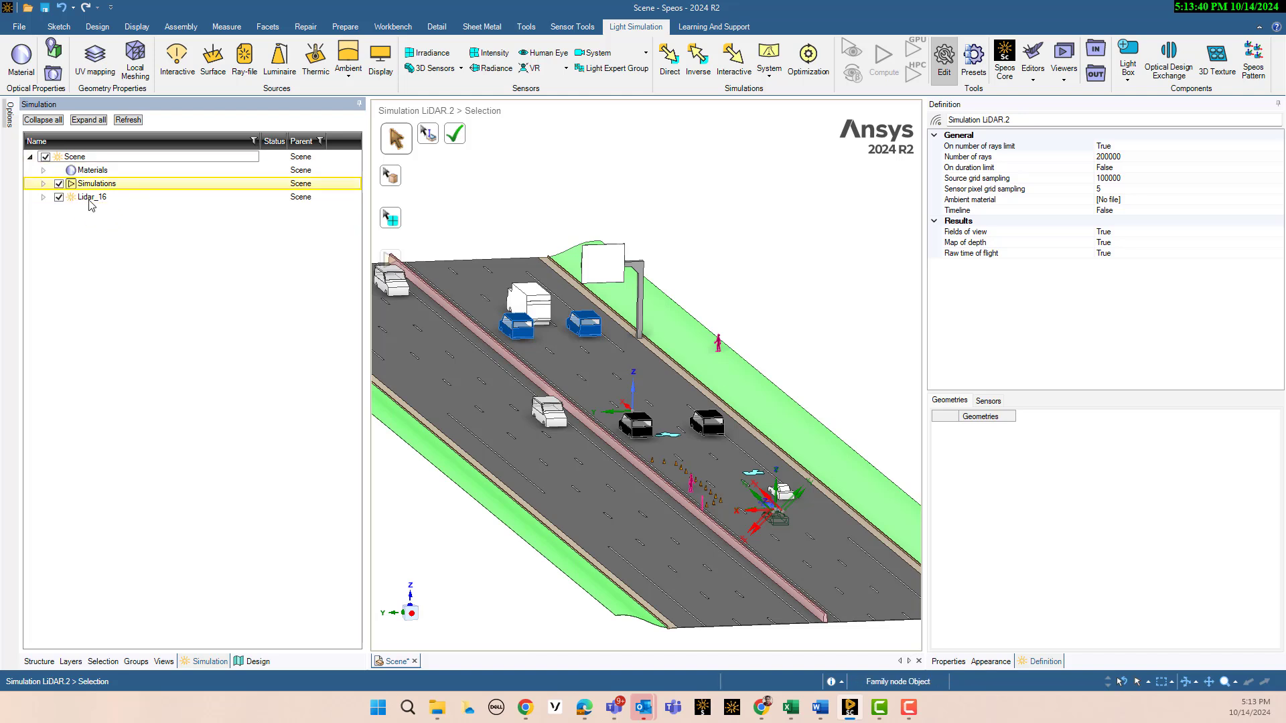
click(43, 184)
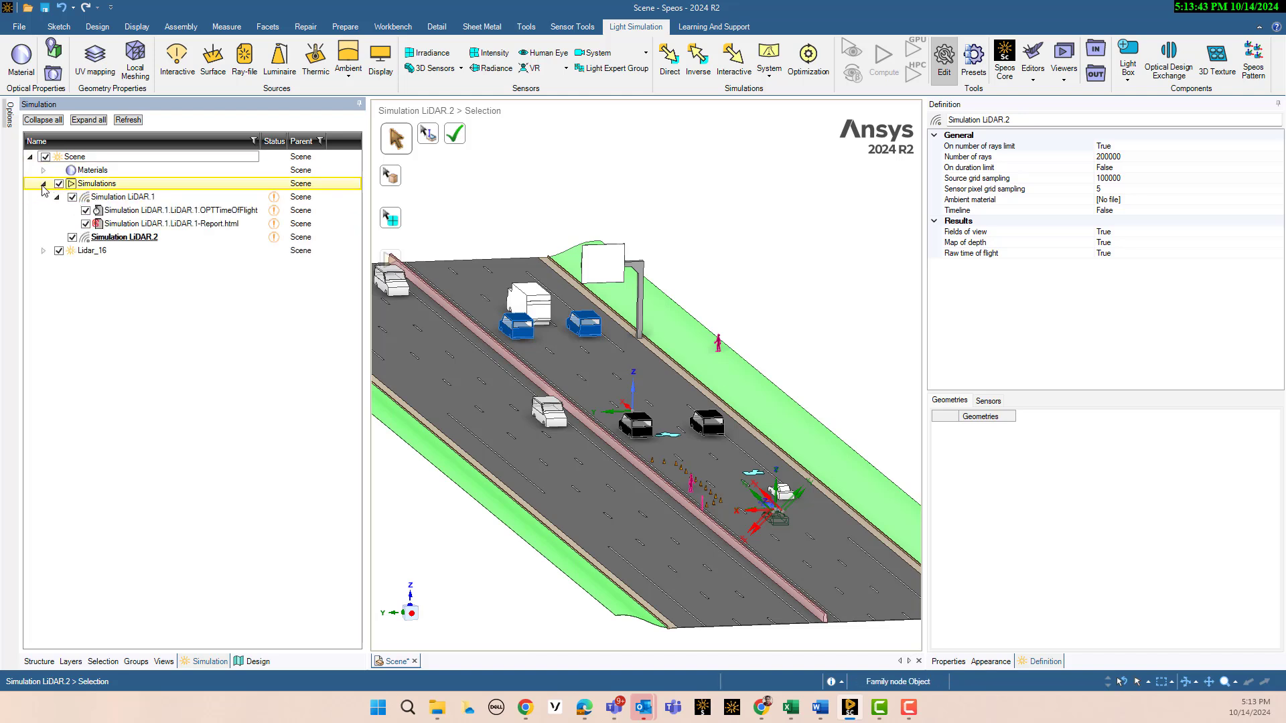
click(148, 243)
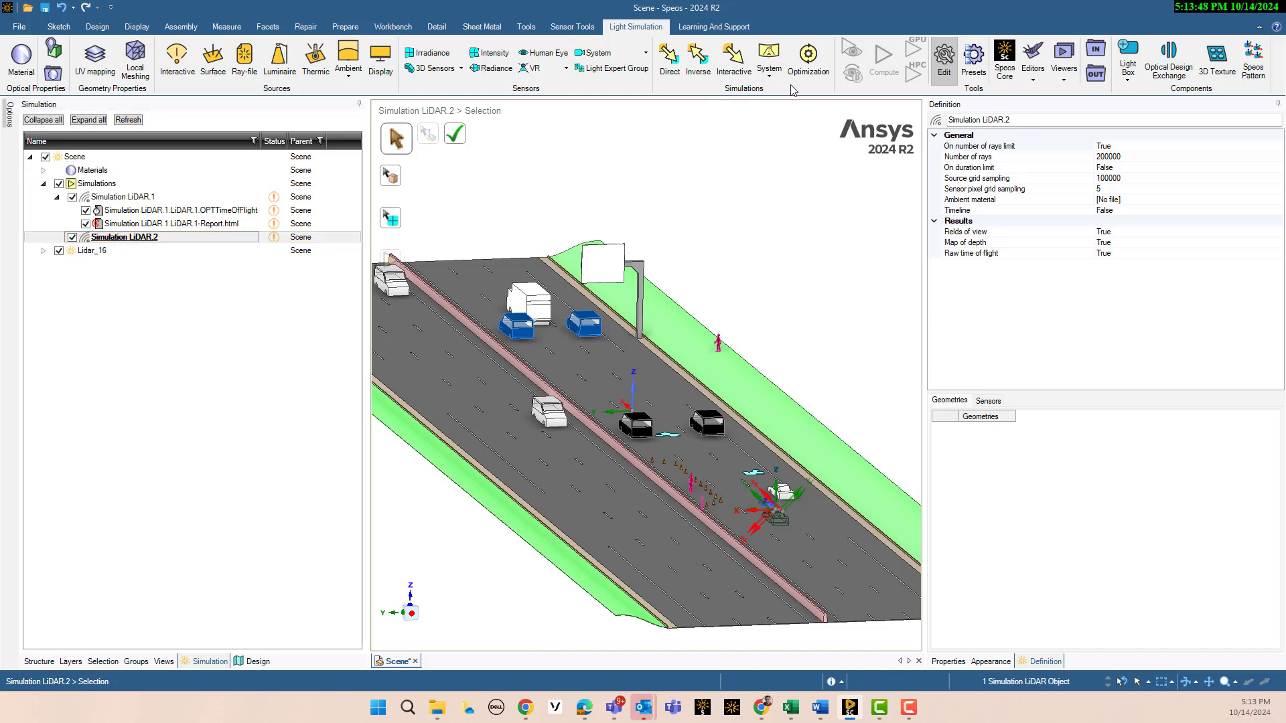
- Add another LiDAR system simulation to the scene and delete it again
click(770, 78)
click(797, 122)
right_click(118, 255)
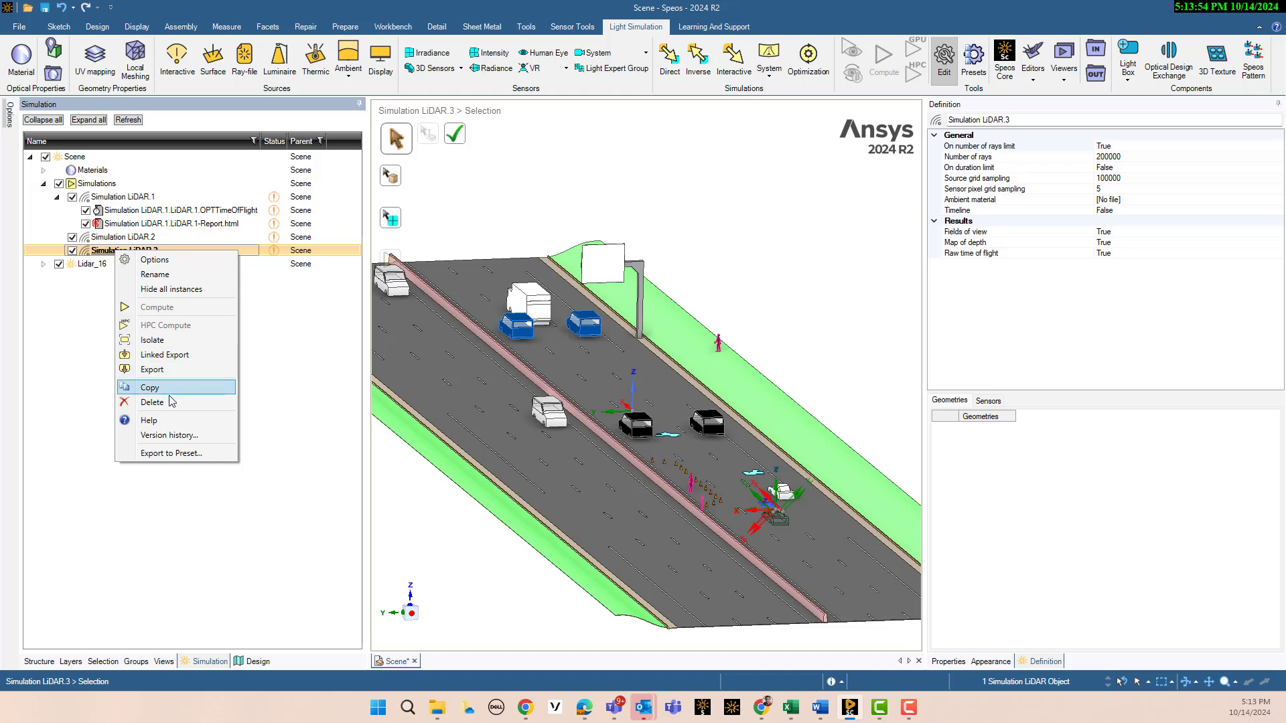
click(143, 339)
click(152, 402)
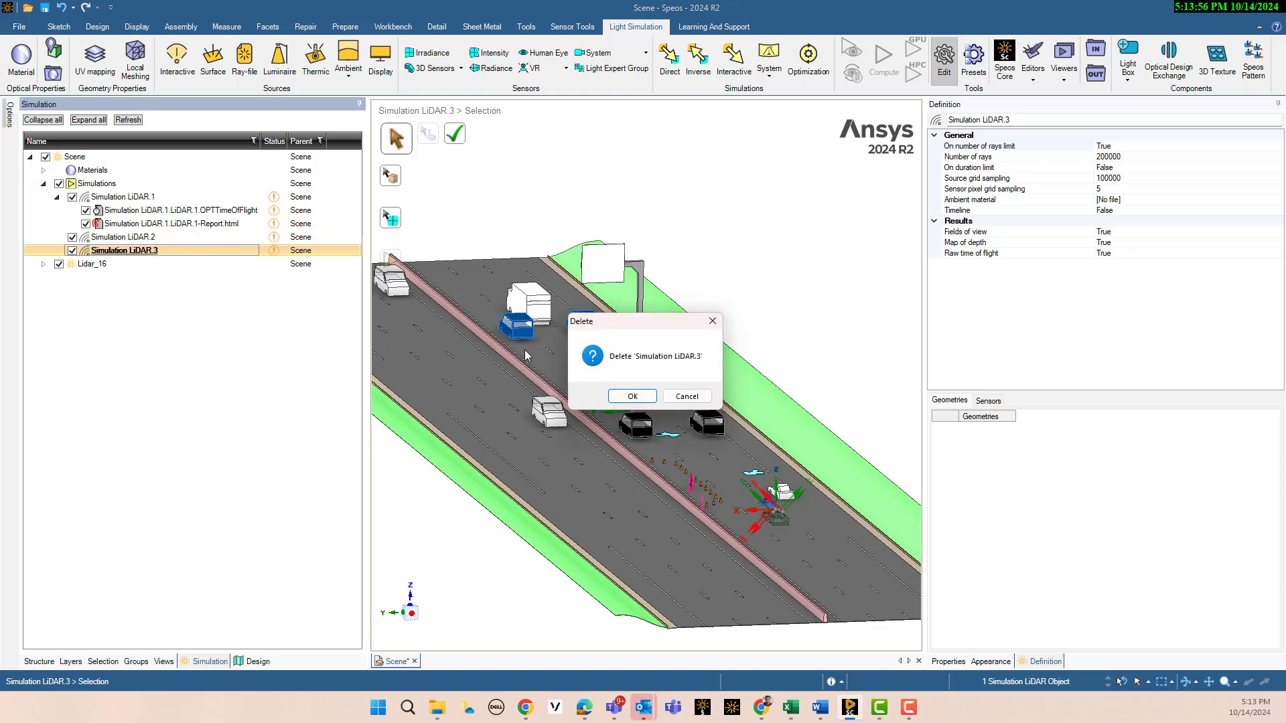
click(632, 396)
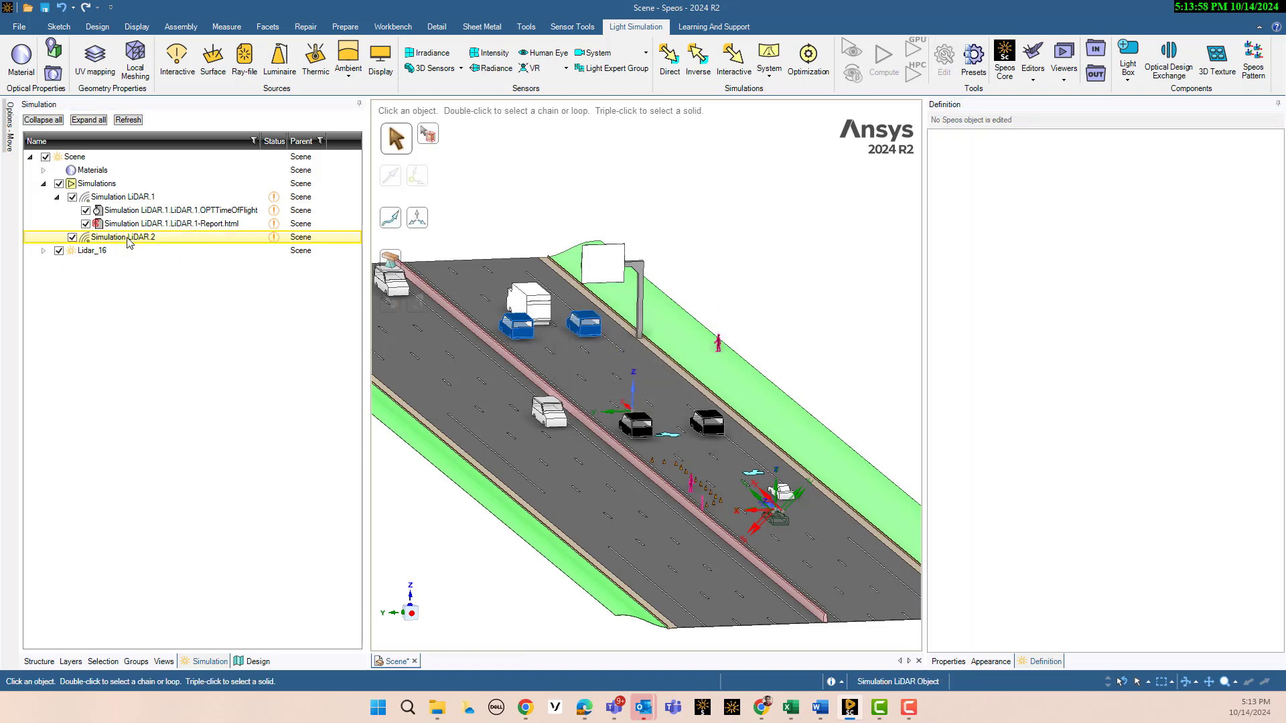
- Delete the extra Simulation LiDAR.2 from the Simulations branch
right_click(126, 238)
click(179, 390)
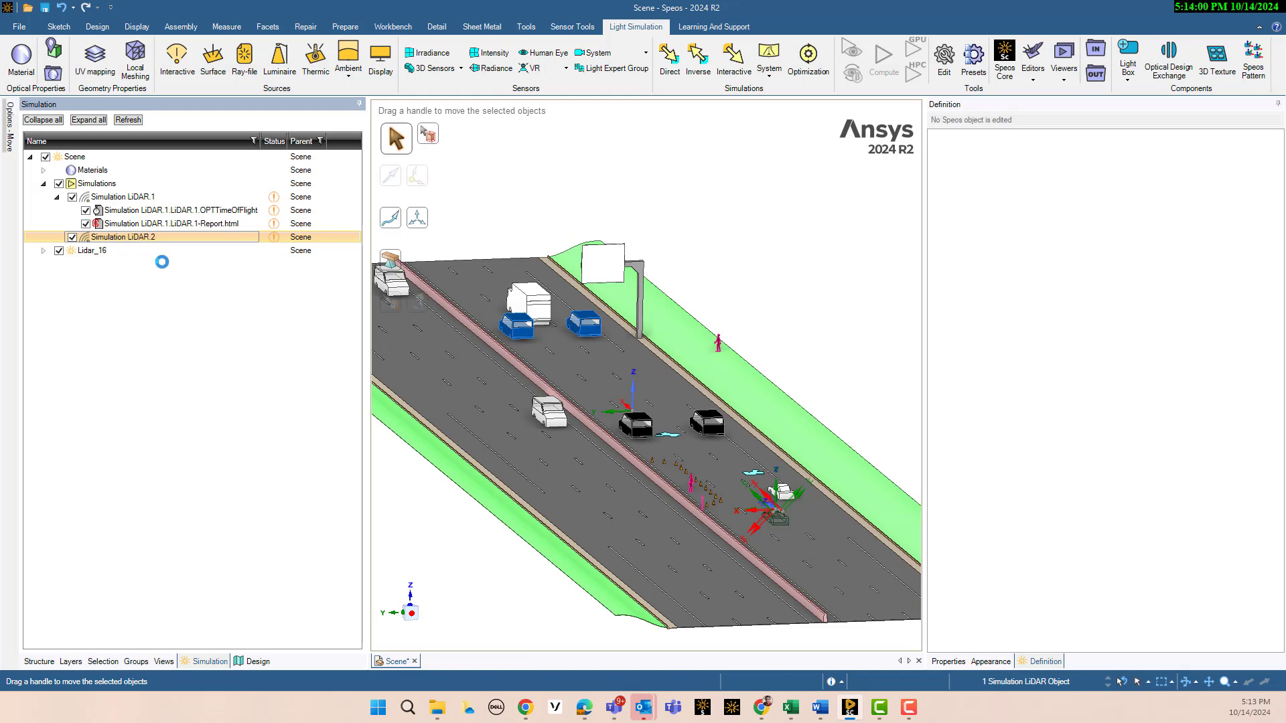
click(631, 395)
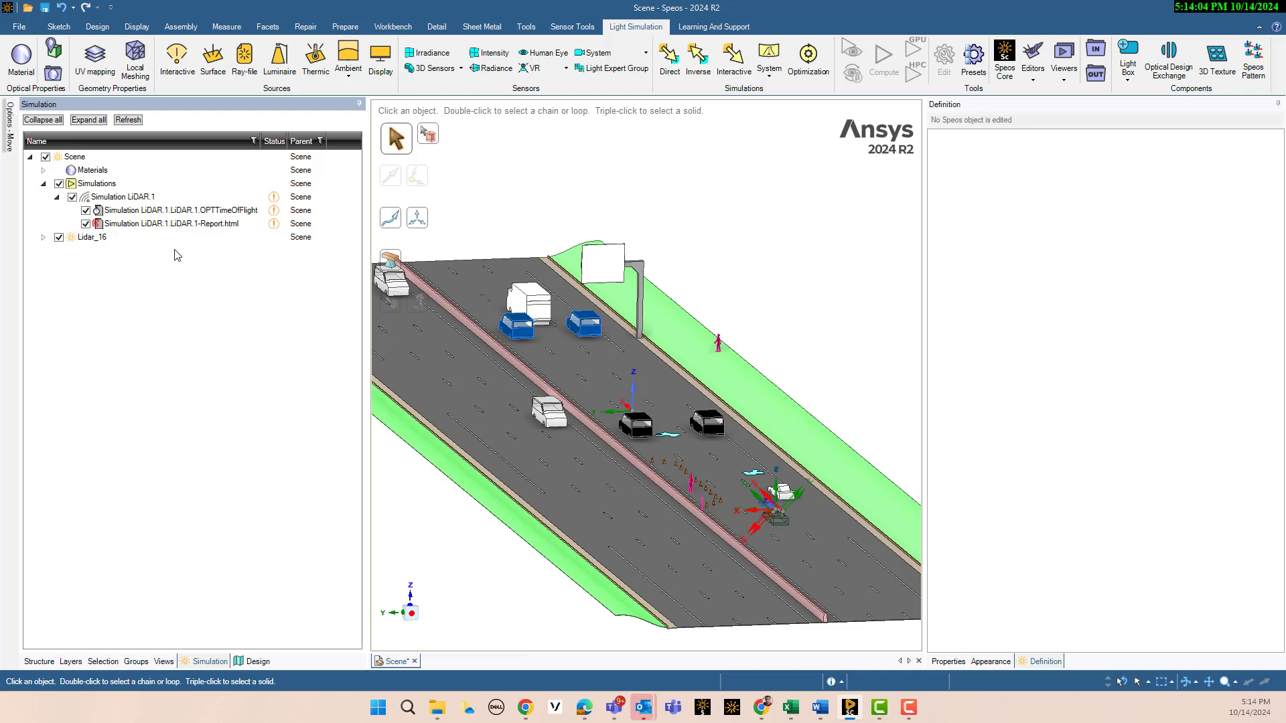
- Open Simulation LiDAR.1 for editing and show its list of assigned sensors
click(110, 198)
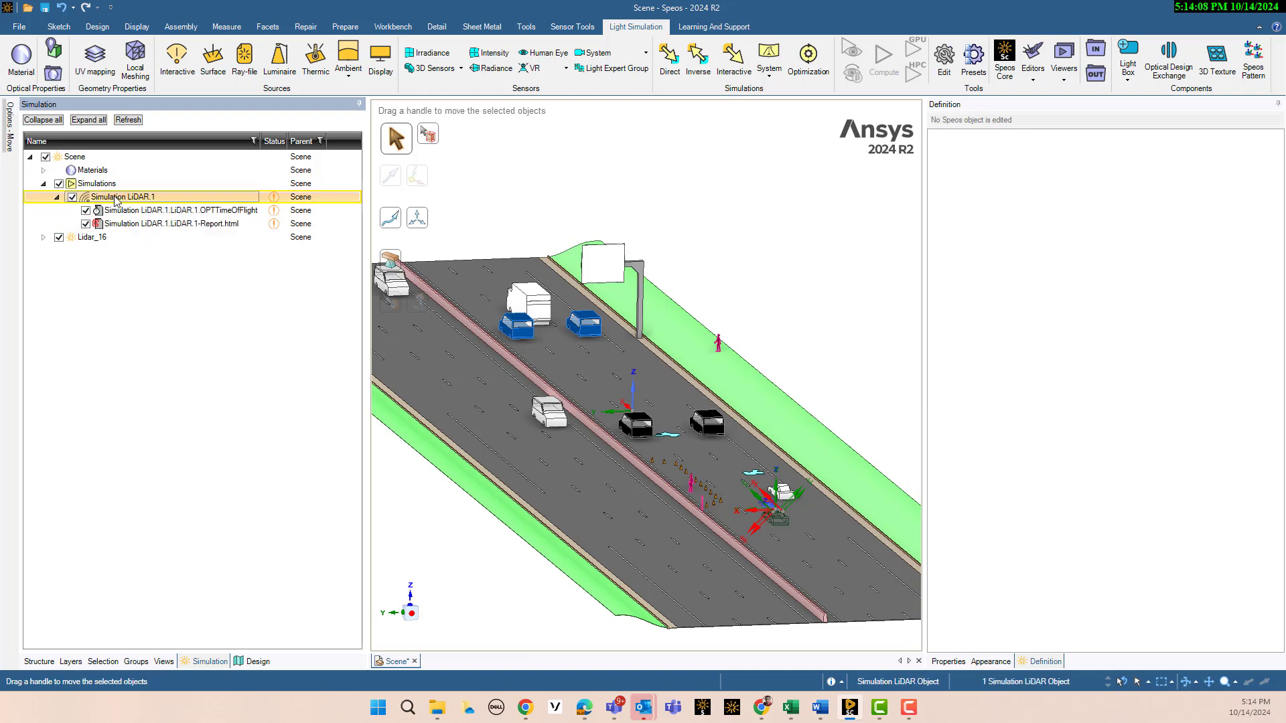
double_click(118, 198)
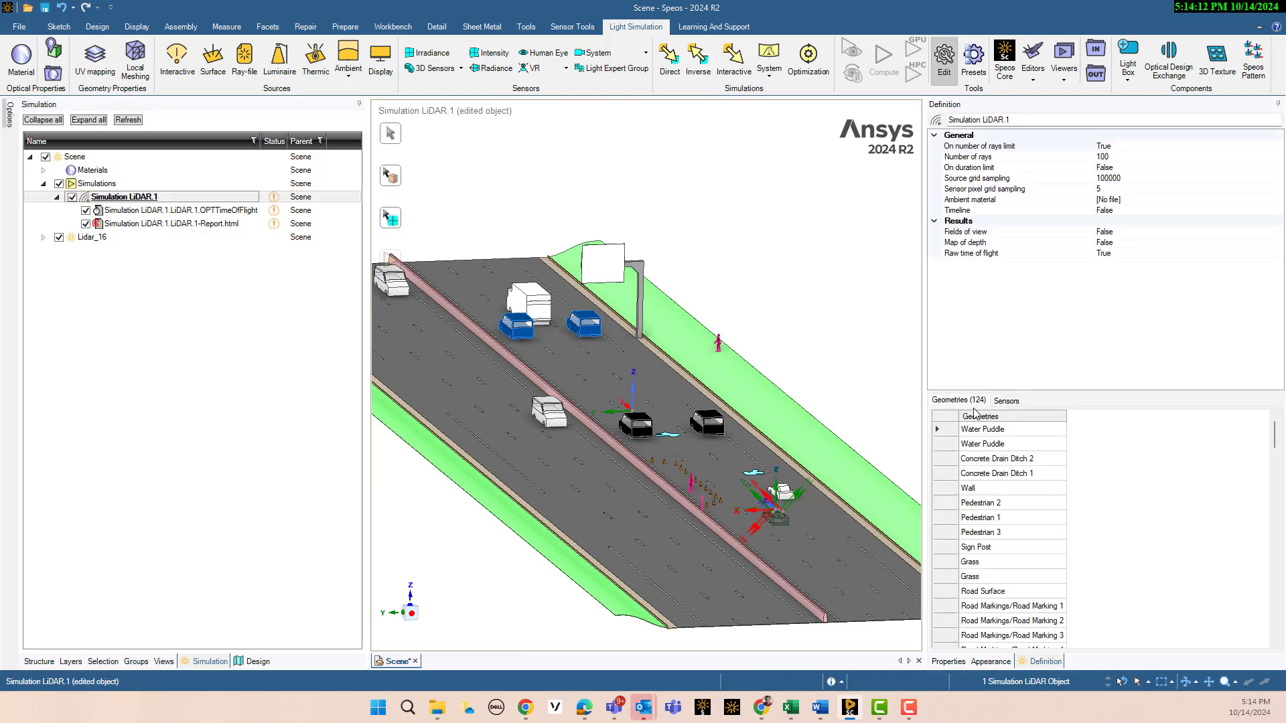
click(1006, 402)
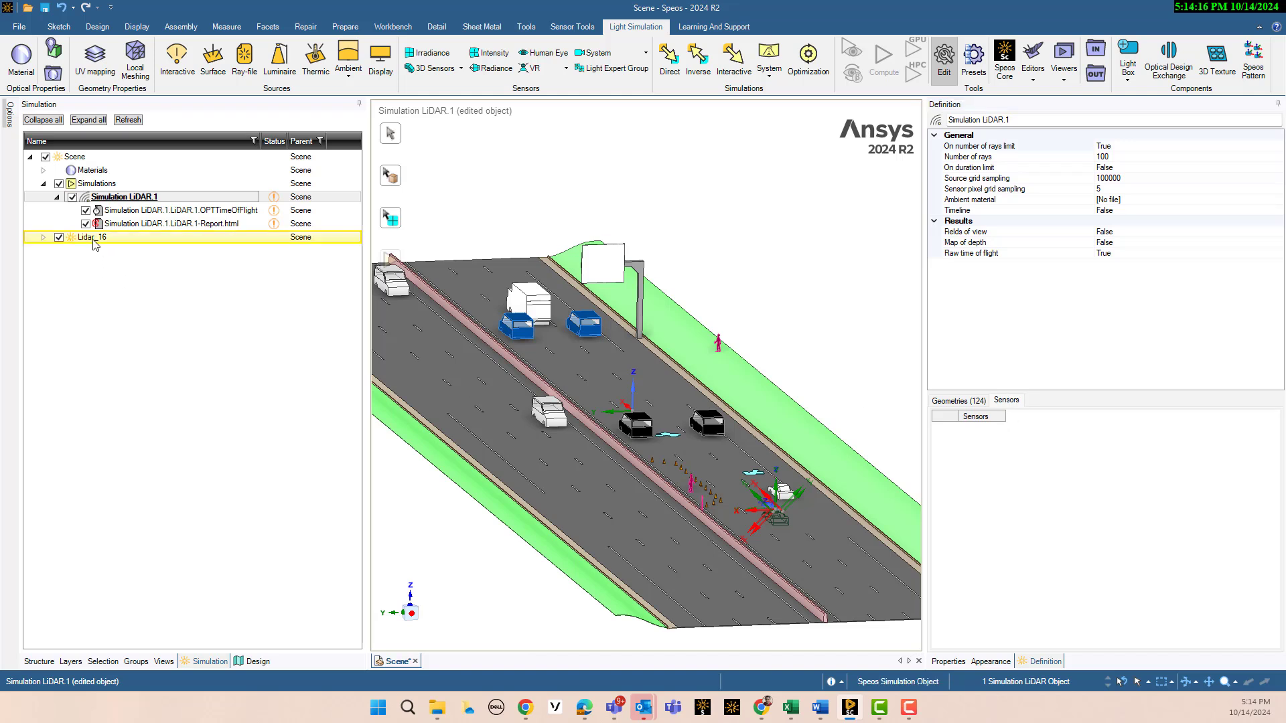
- Expand Lidar_16 and assign its Main sensor to Simulation LiDAR.1 as the simulation's sensor
click(43, 237)
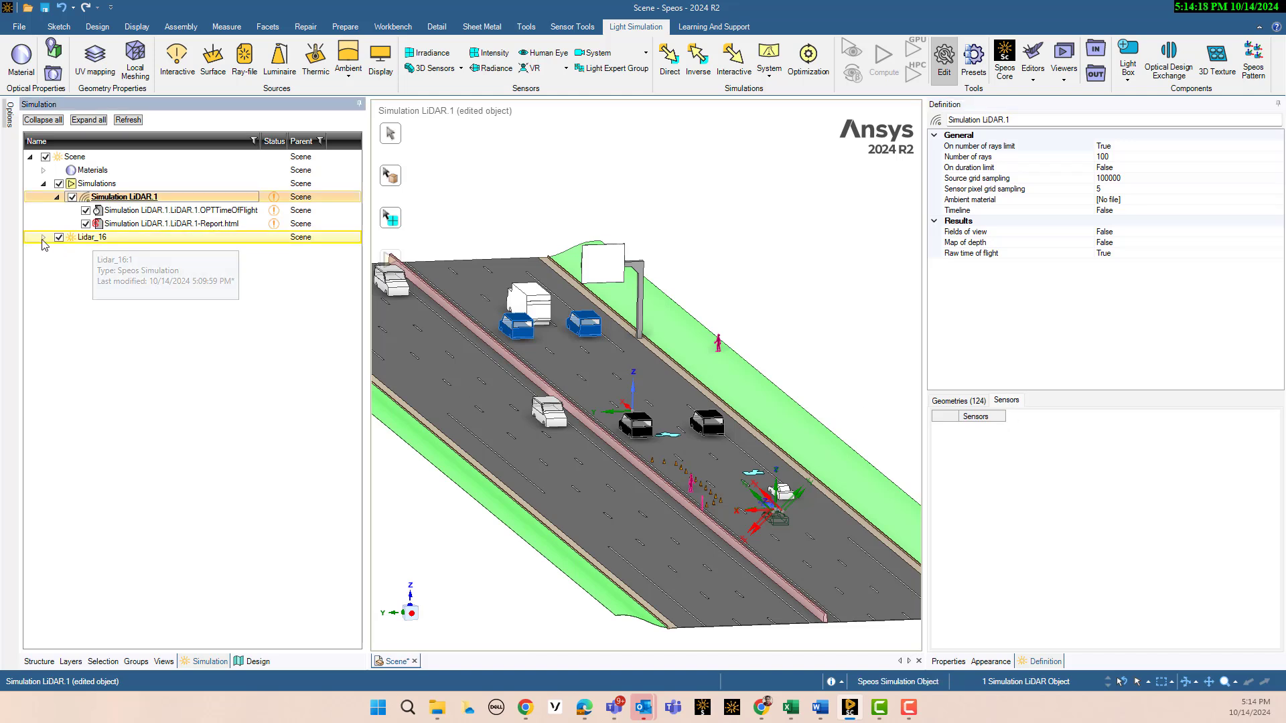
click(979, 404)
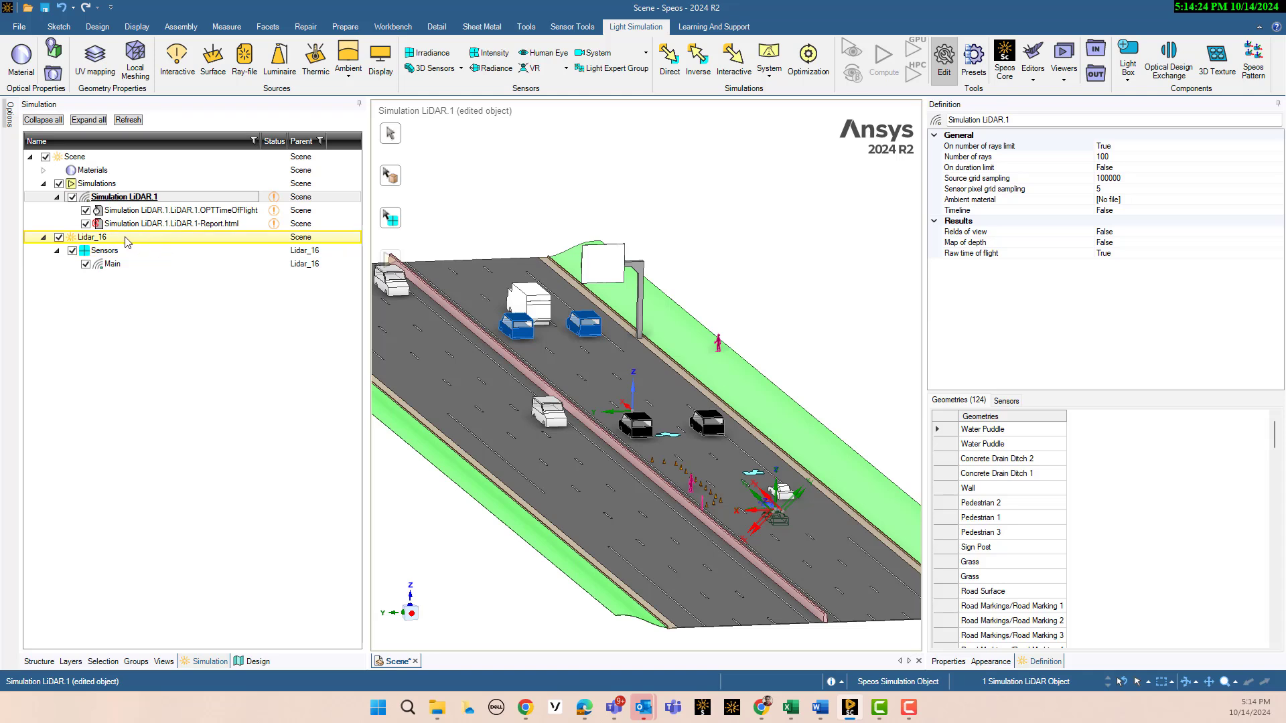
click(397, 225)
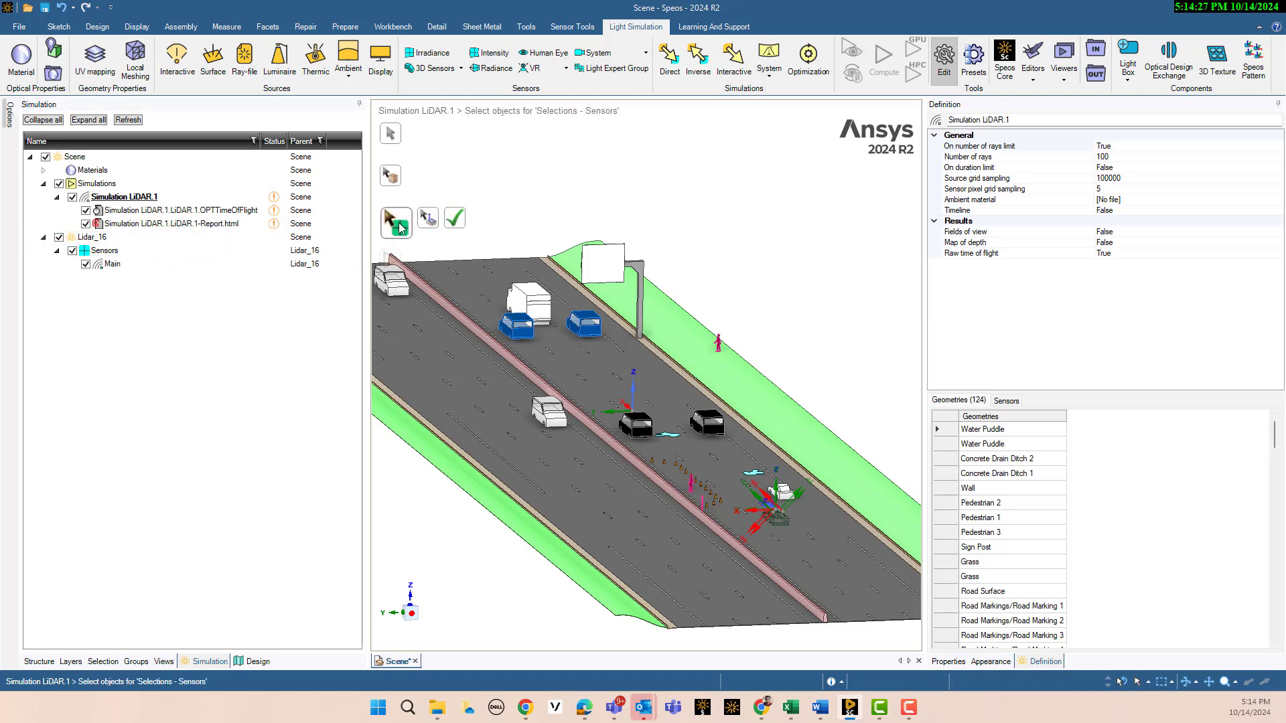
click(131, 265)
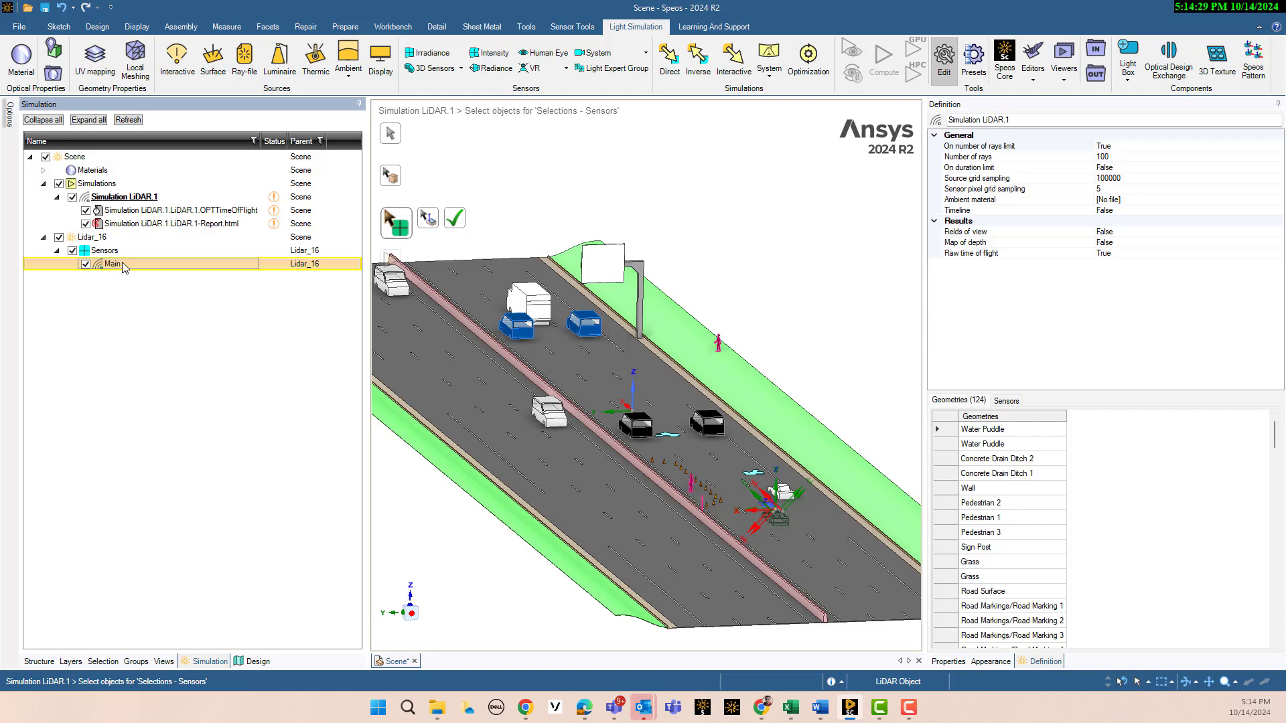
click(459, 222)
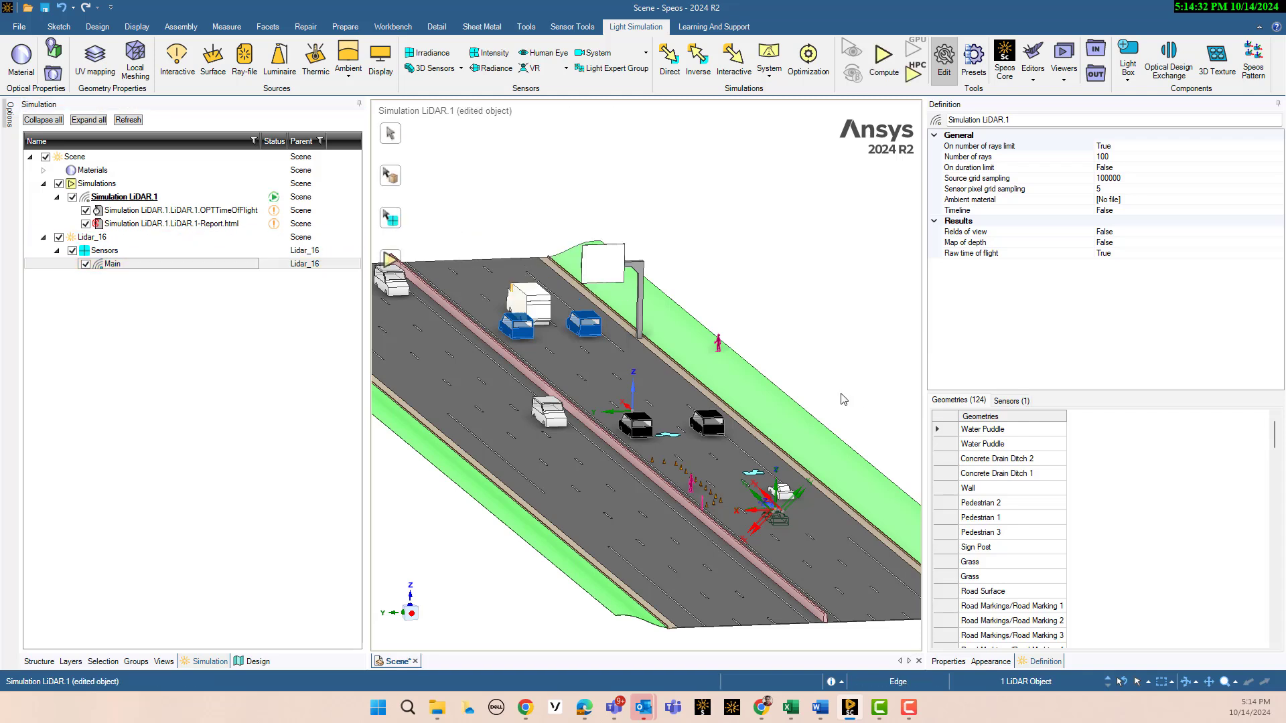
- Check the sensor assigned to Simulation LiDAR.1 and compute the simulation
click(1025, 401)
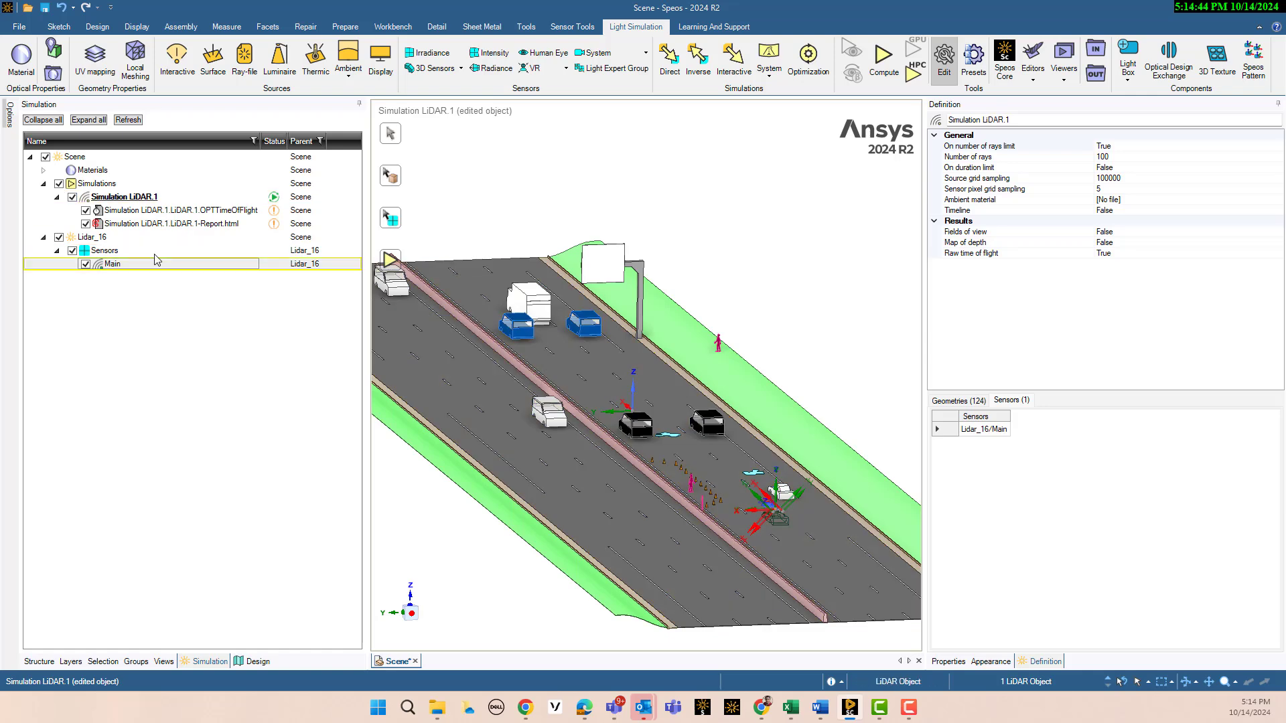
right_click(122, 198)
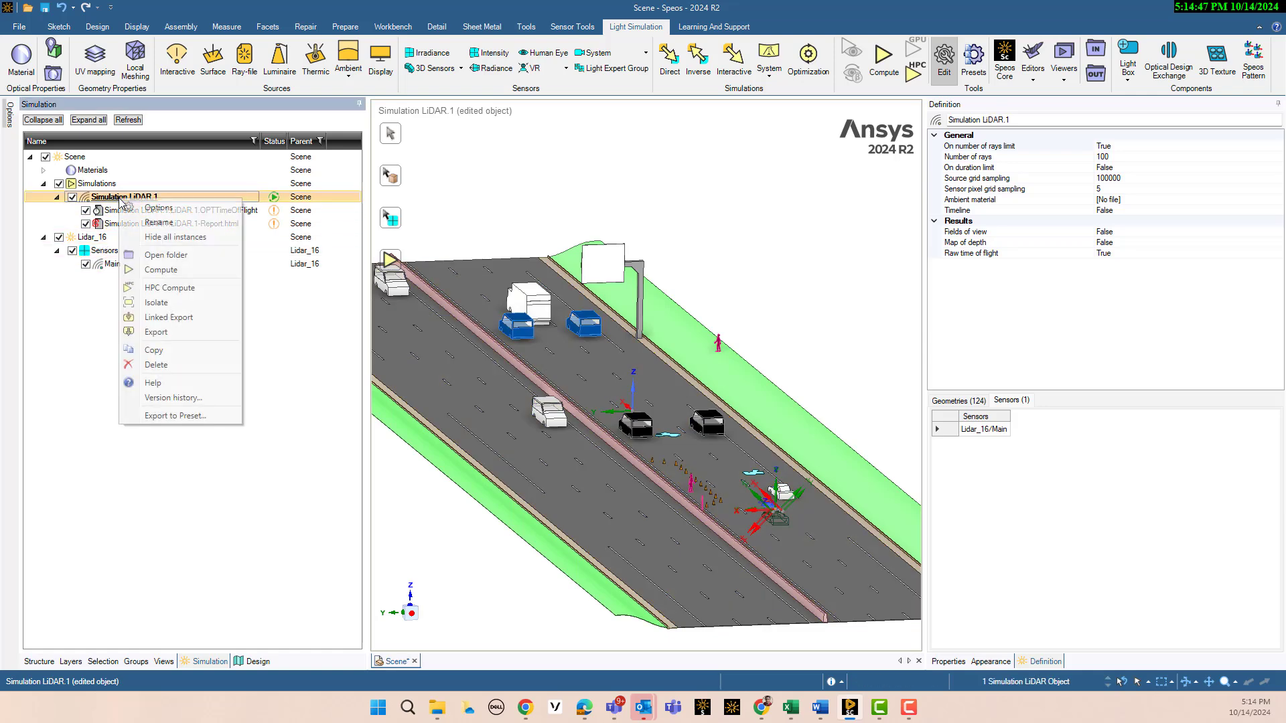
click(180, 274)
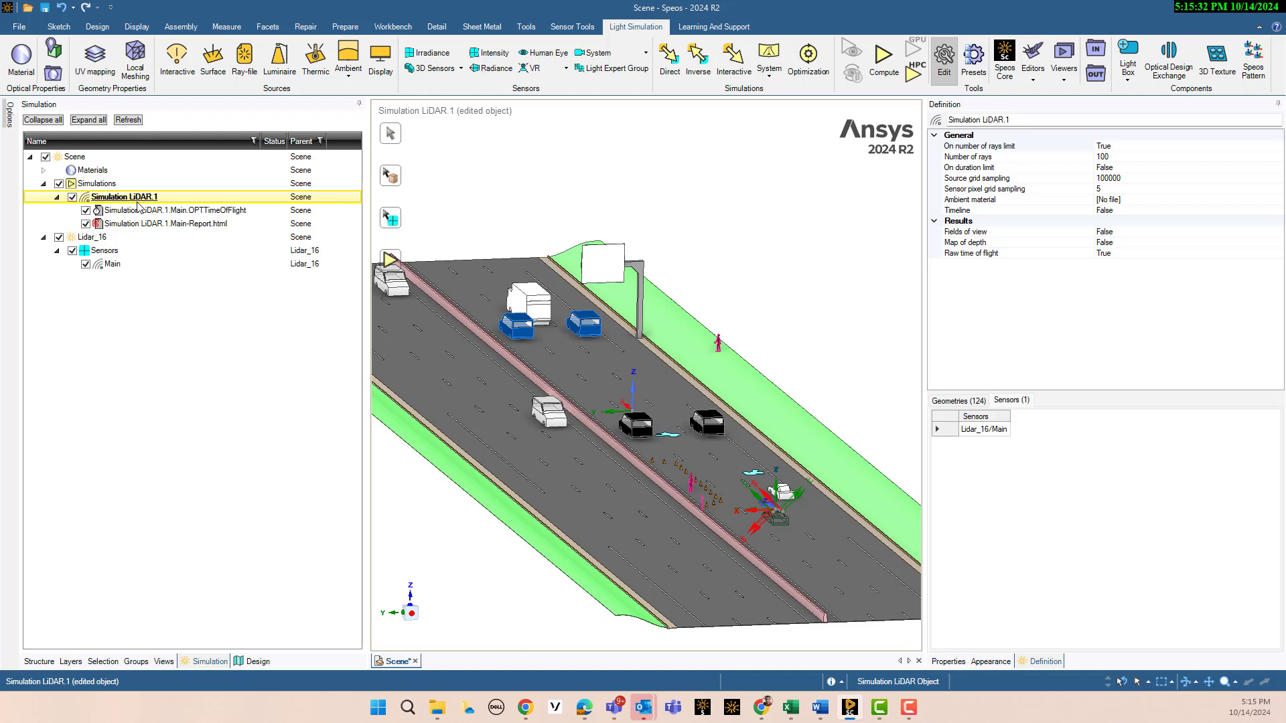
- Open the Simulation LiDAR.1 HTML report and examine its performance, power, error, geometry and simulation parameter sections
double_click(188, 226)
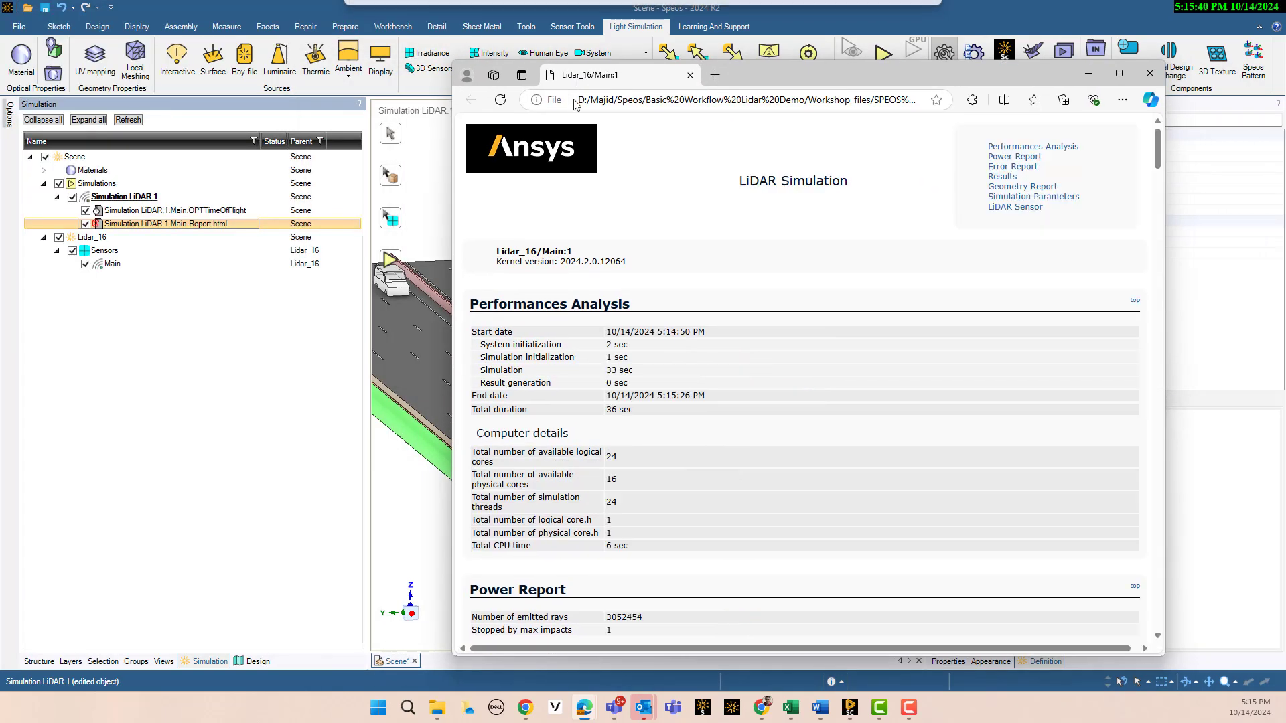
click(1119, 73)
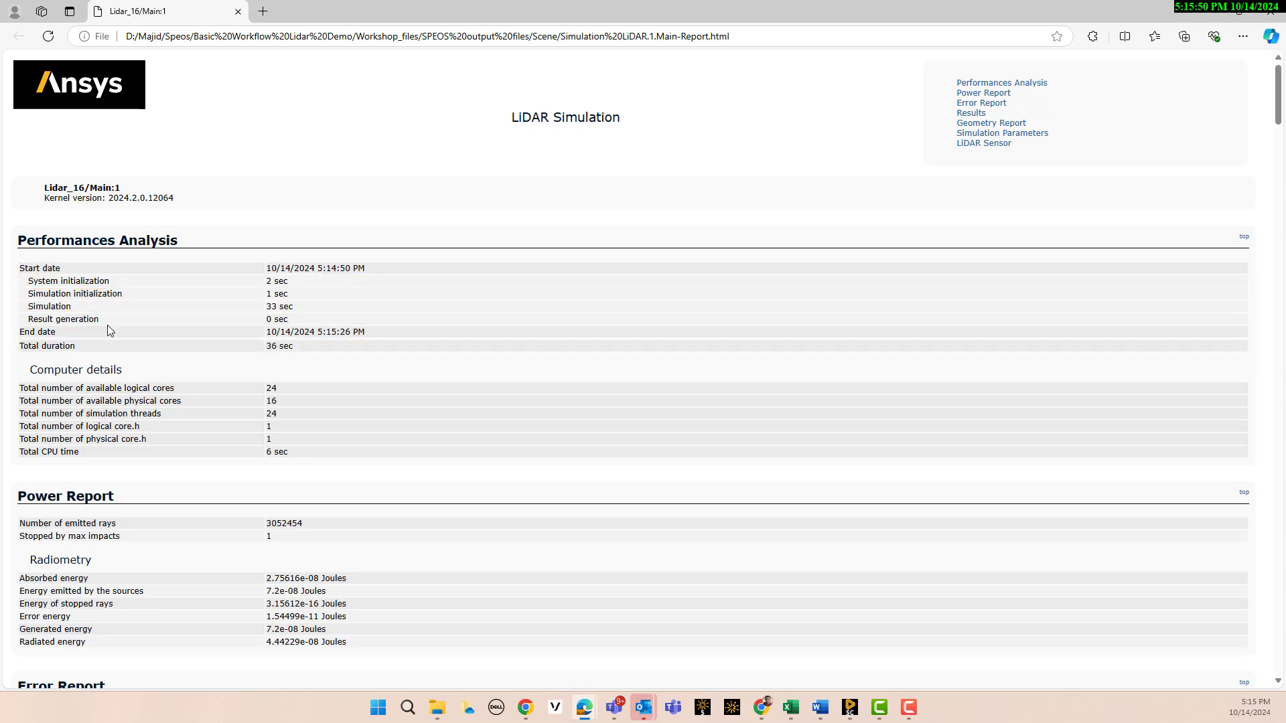
scroll(221, 404, down, 3)
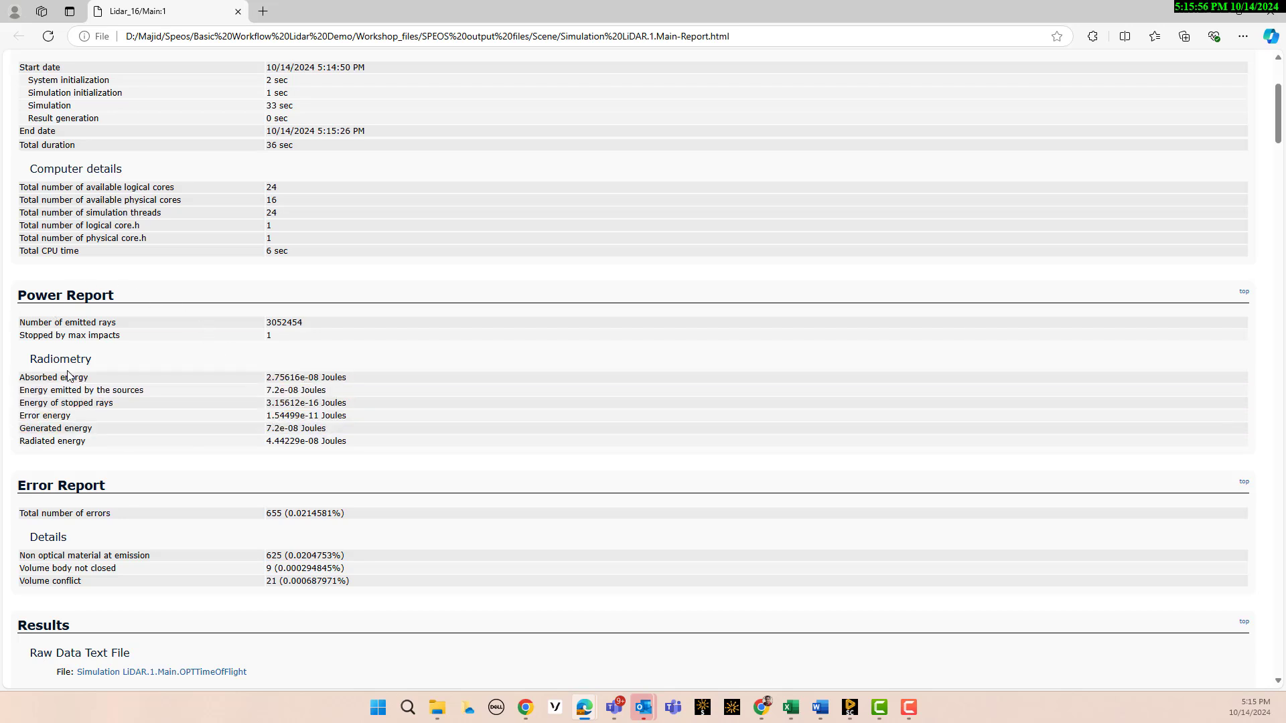
scroll(98, 388, down, 4)
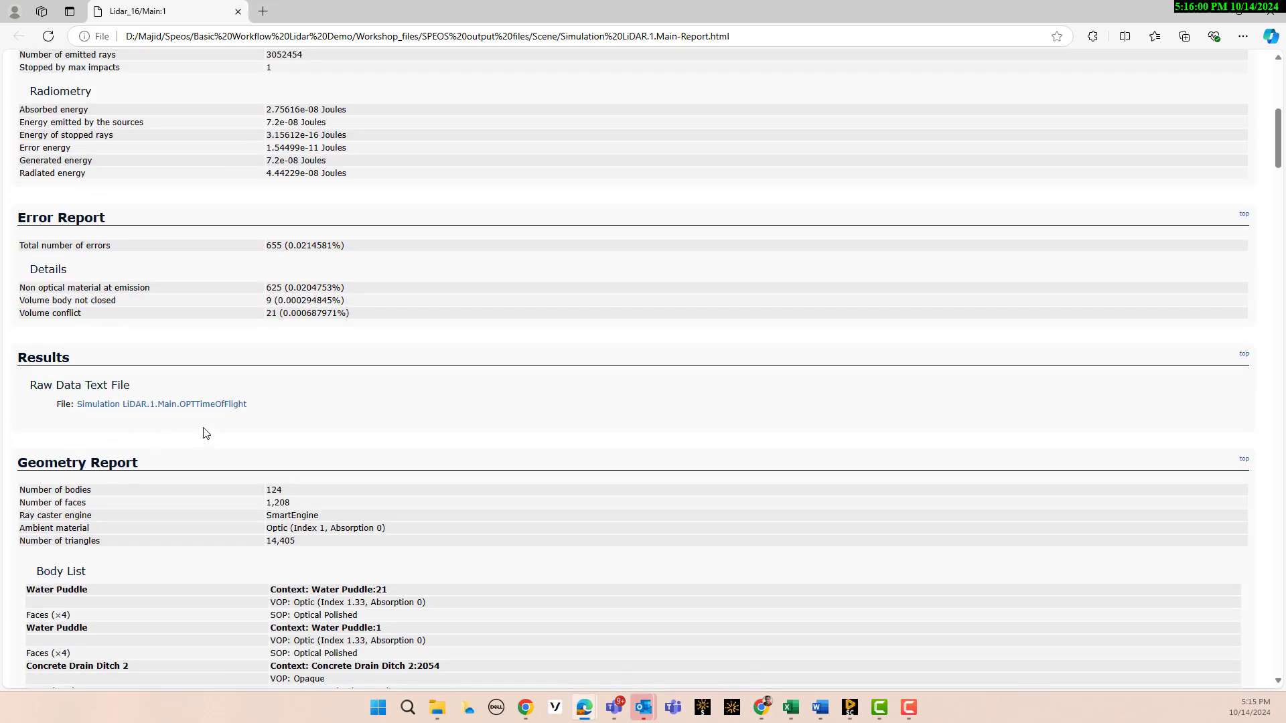
scroll(201, 435, down, 2)
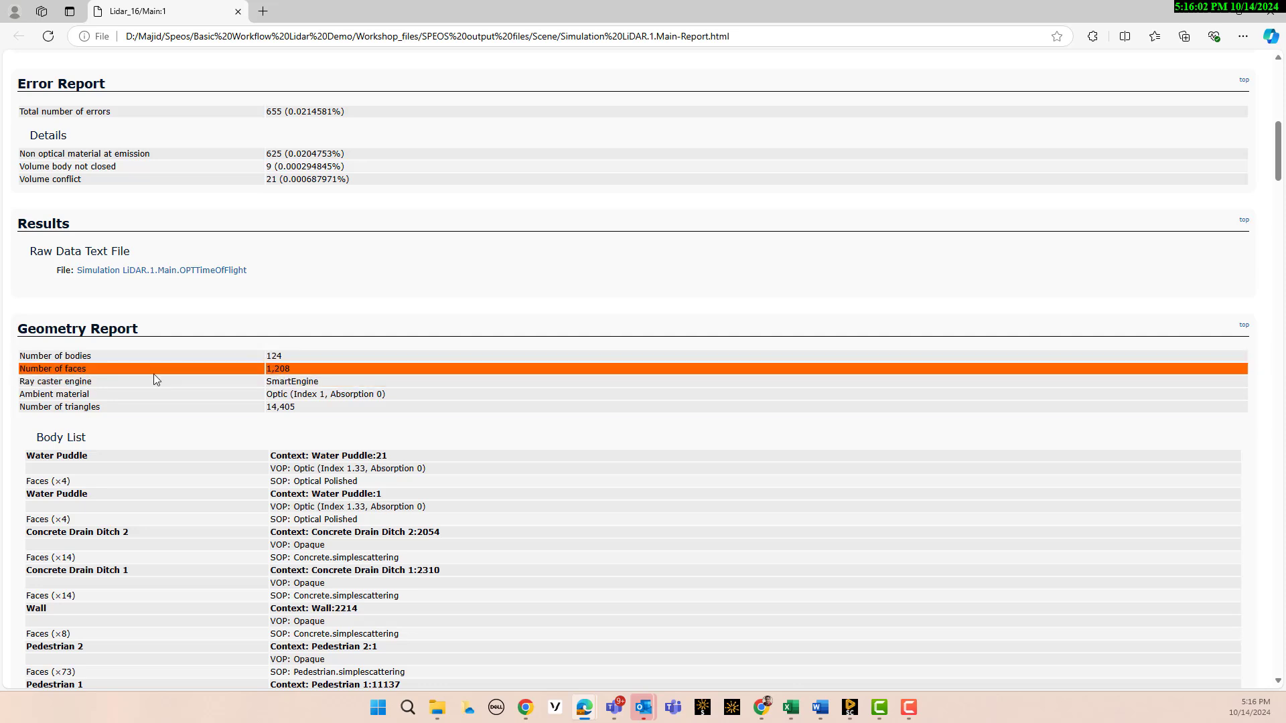
scroll(154, 378, down, 3)
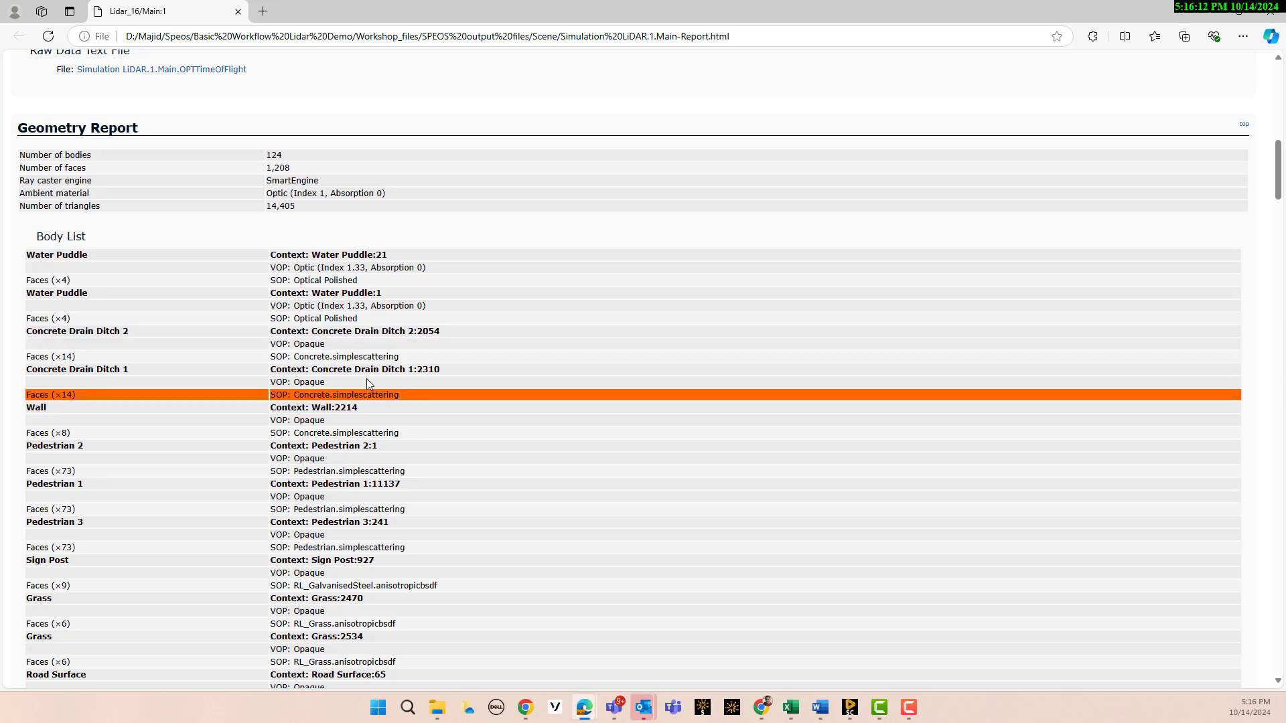
scroll(358, 425, down, 2)
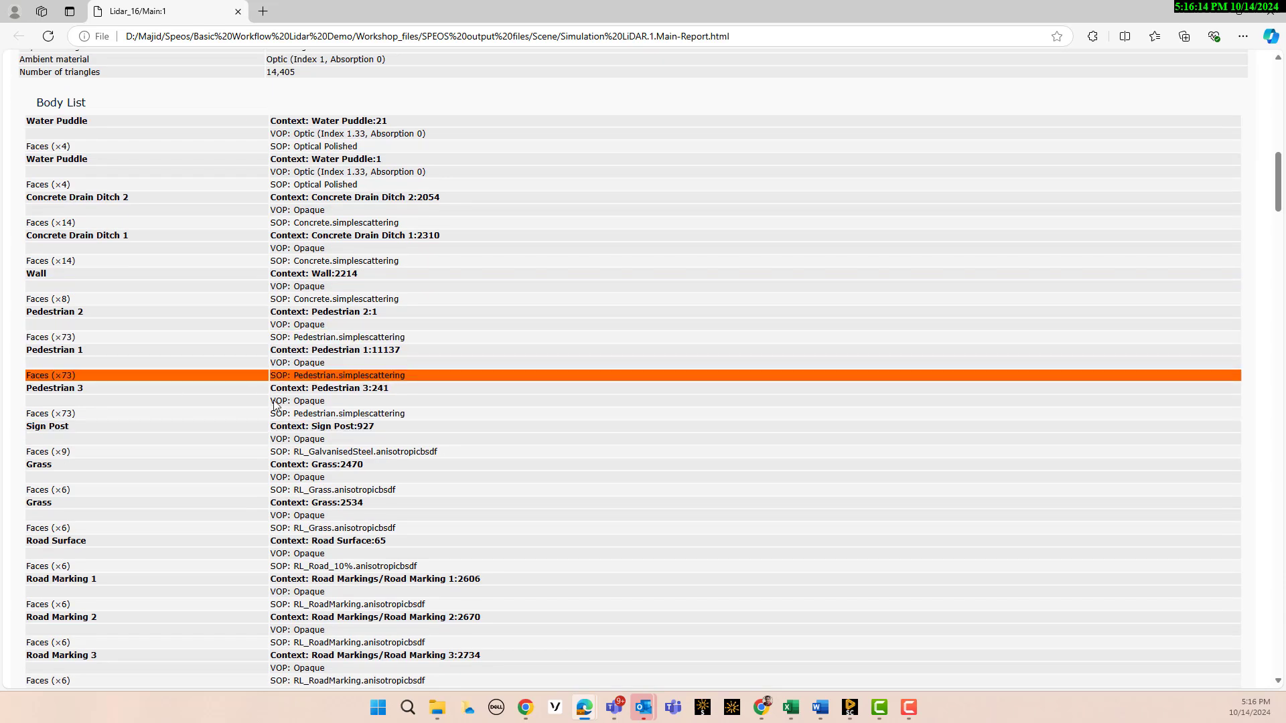
scroll(362, 395, down, 3)
scroll(391, 516, down, 15)
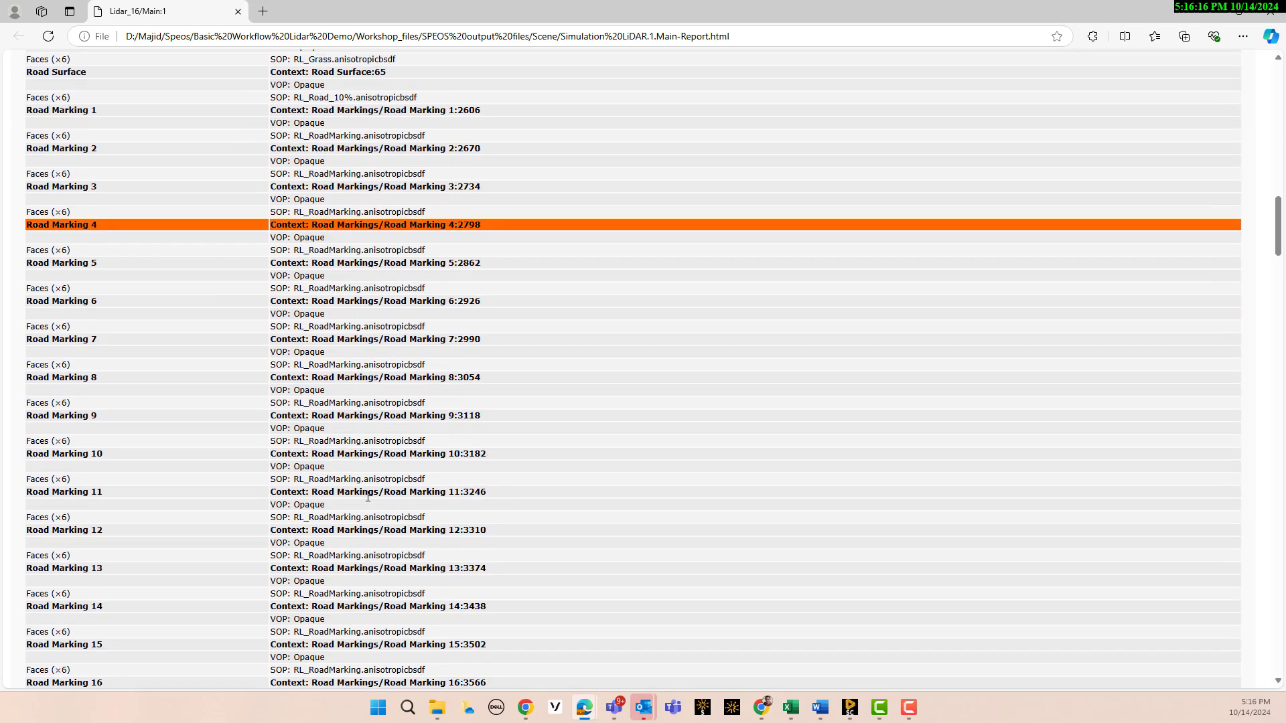
scroll(388, 481, down, 20)
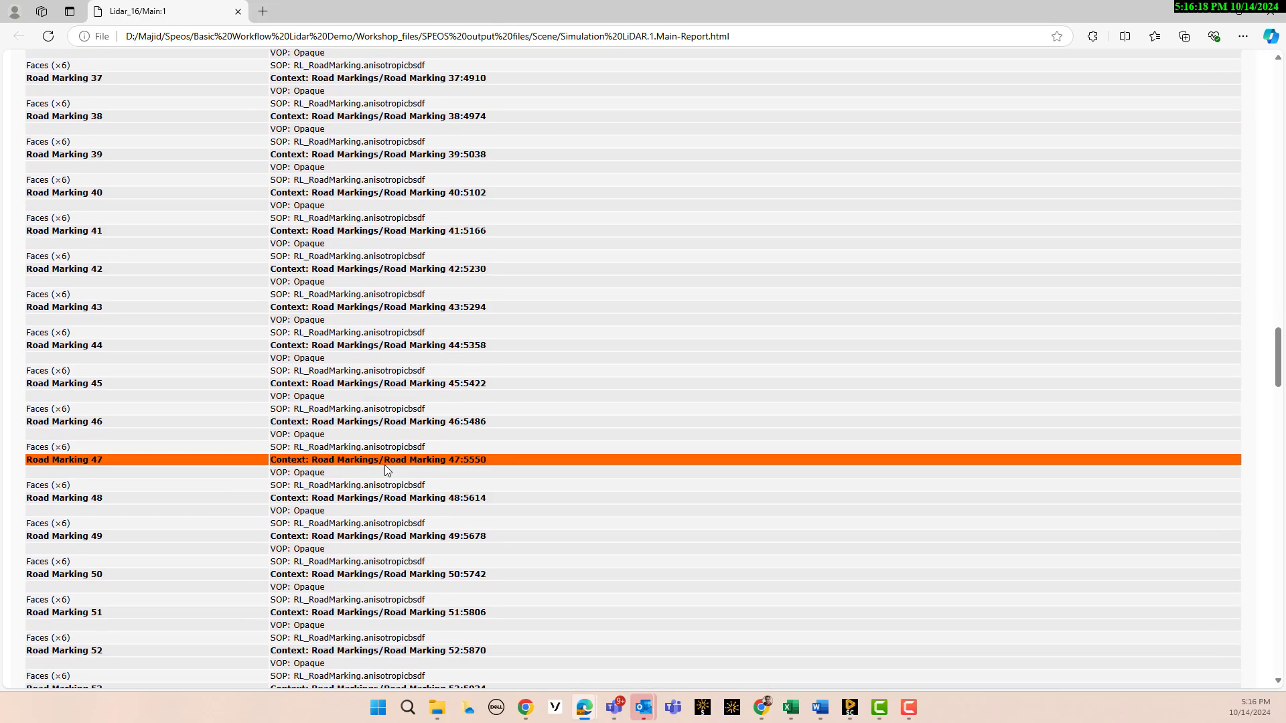
scroll(372, 456, down, 20)
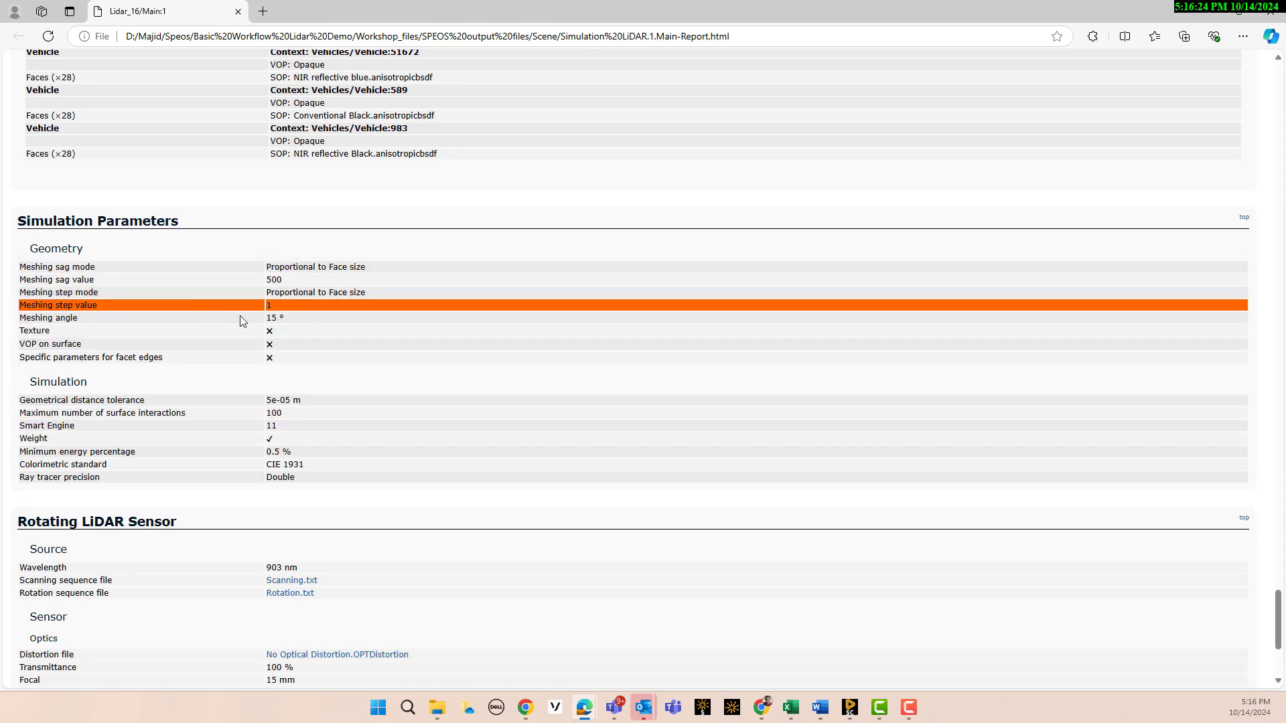
- Review the report's Rotating LiDAR Sensor section, open its Scanning.txt sequence file and highlight the scanning data
scroll(248, 348, down, 3)
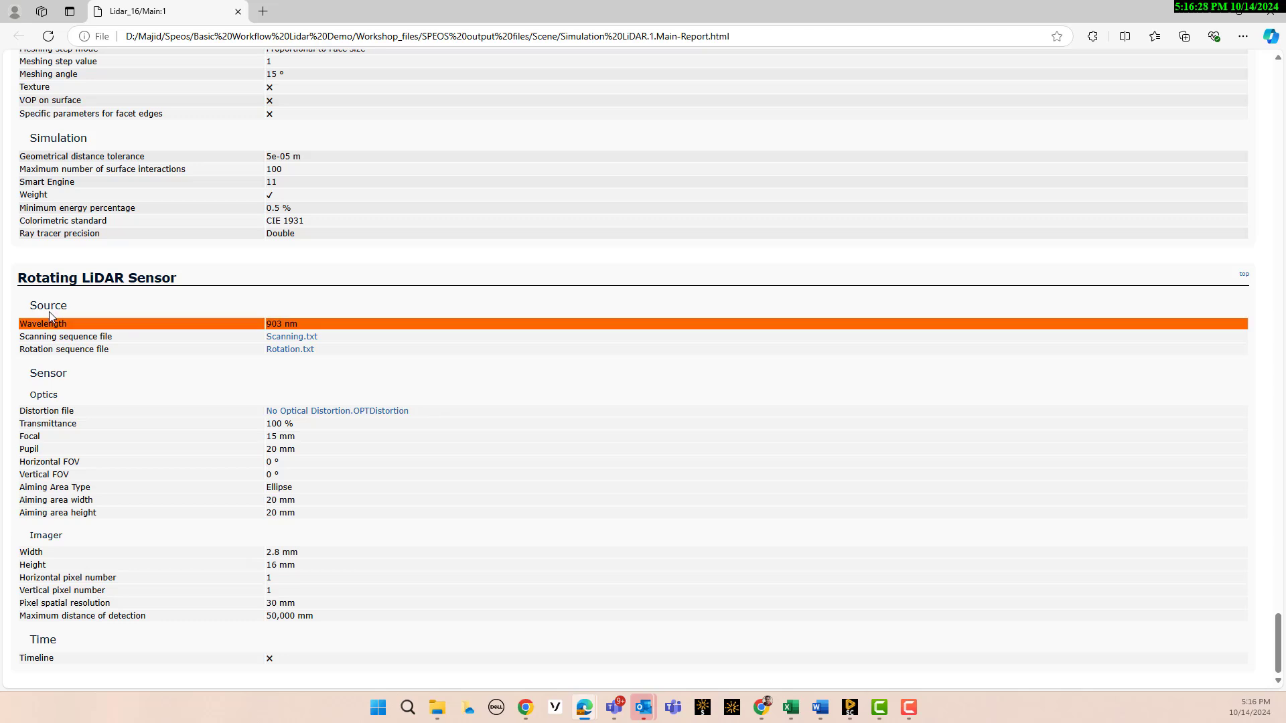
click(309, 342)
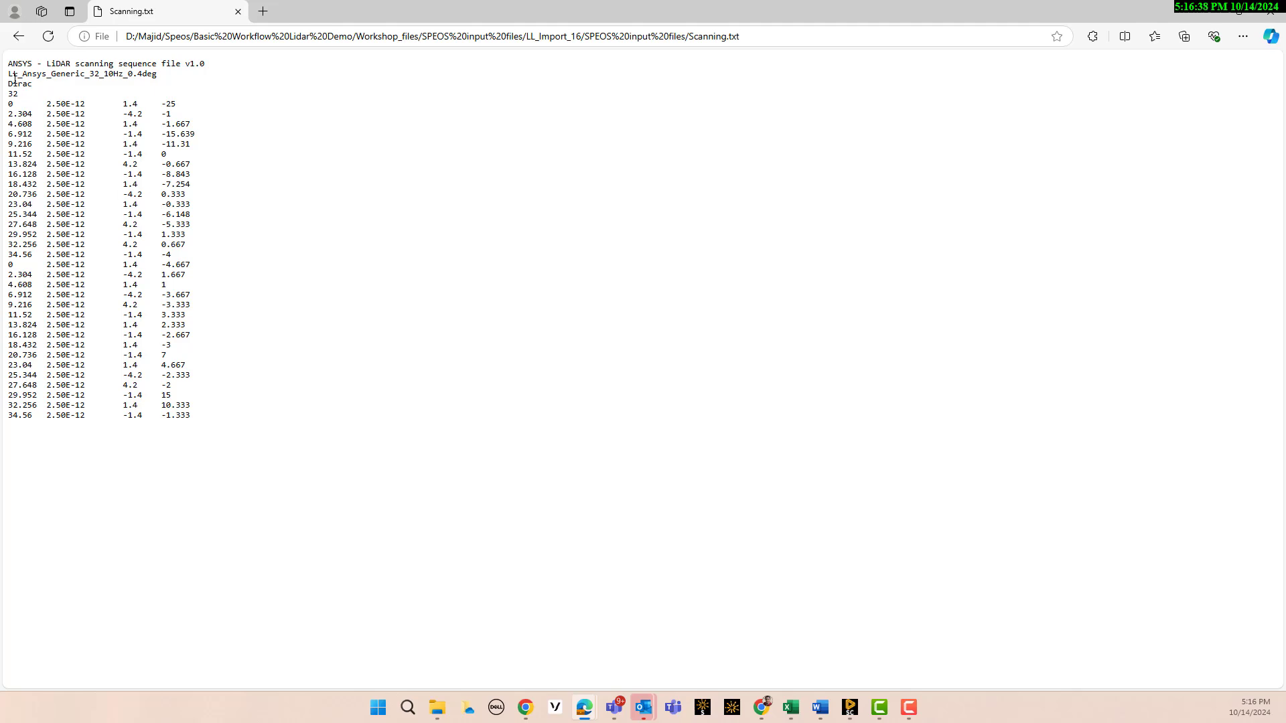
drag(14, 79, 195, 418)
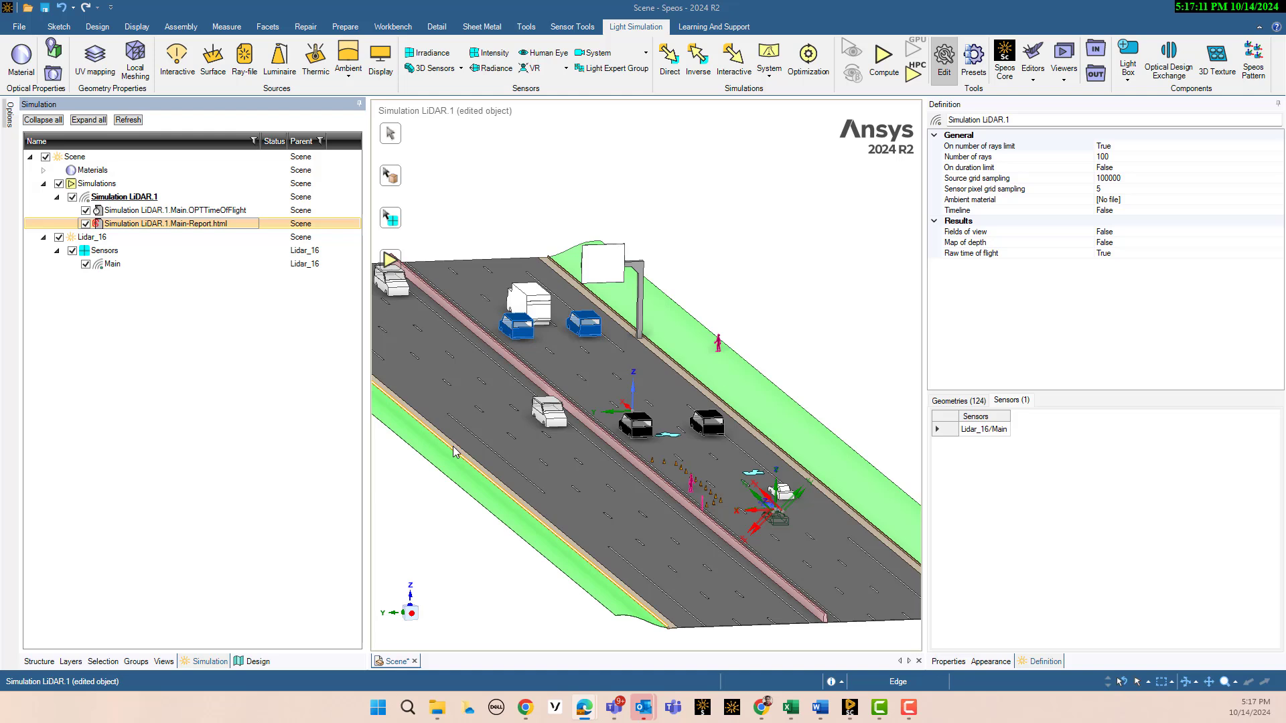
- Launch the LiDAR Signal Processing tool and load Simulation LiDAR.1.Main.OPTTimeOfFlight from the Scene output folder
click(572, 28)
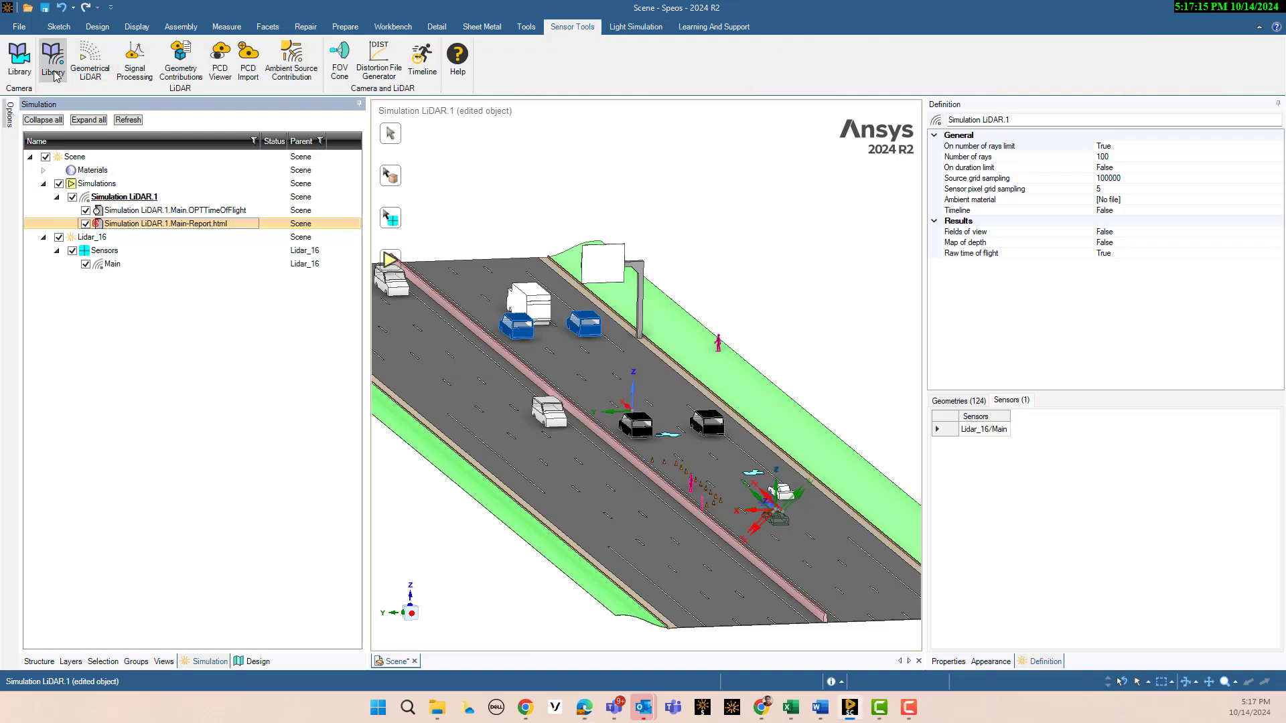
click(146, 76)
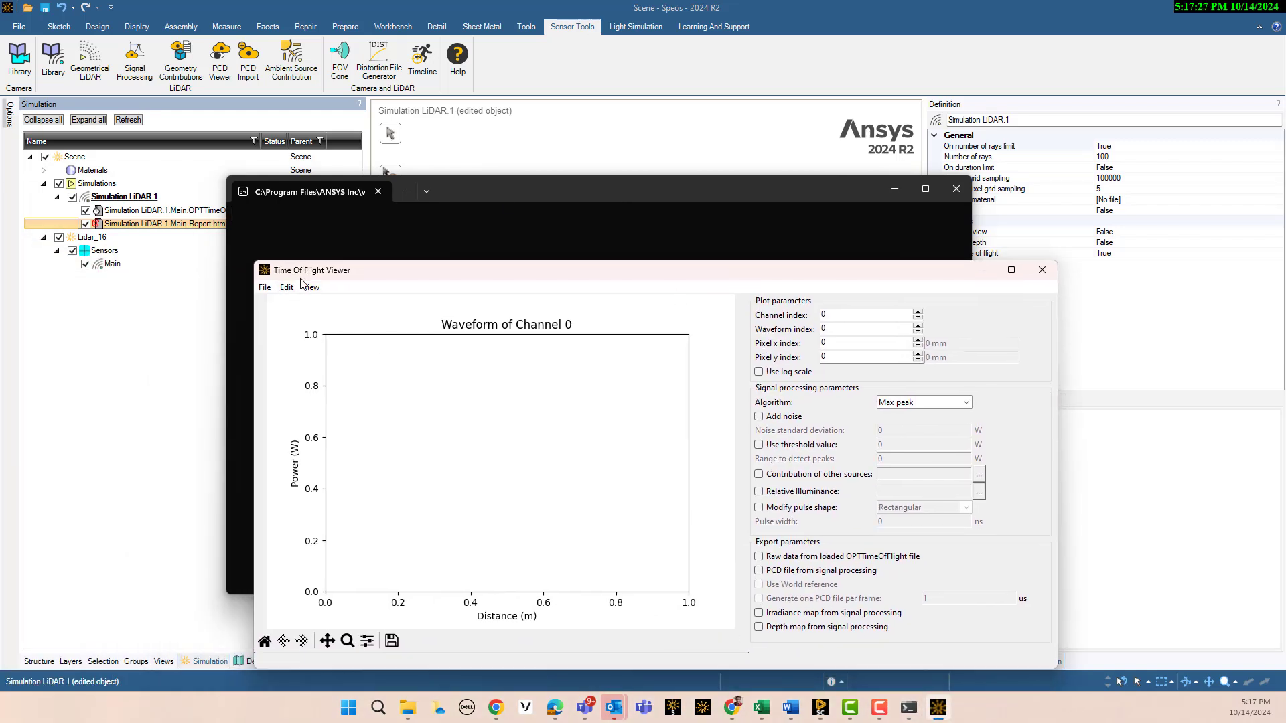
click(263, 288)
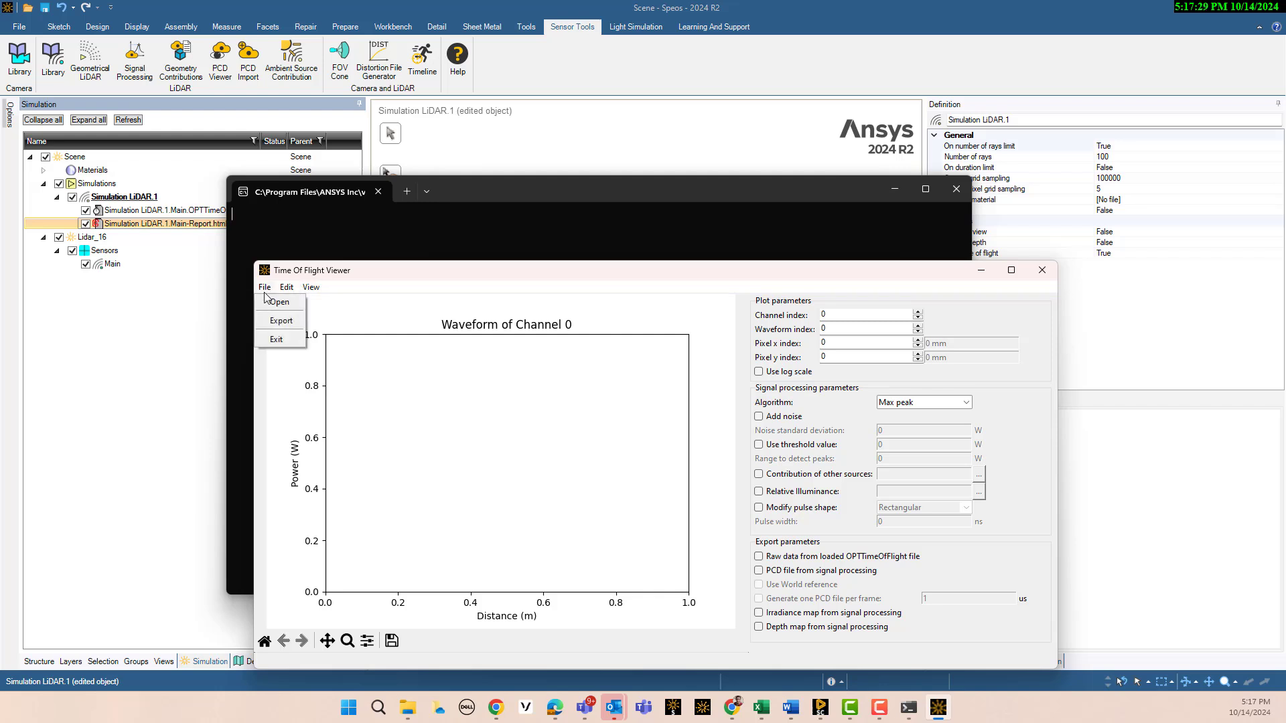
click(280, 302)
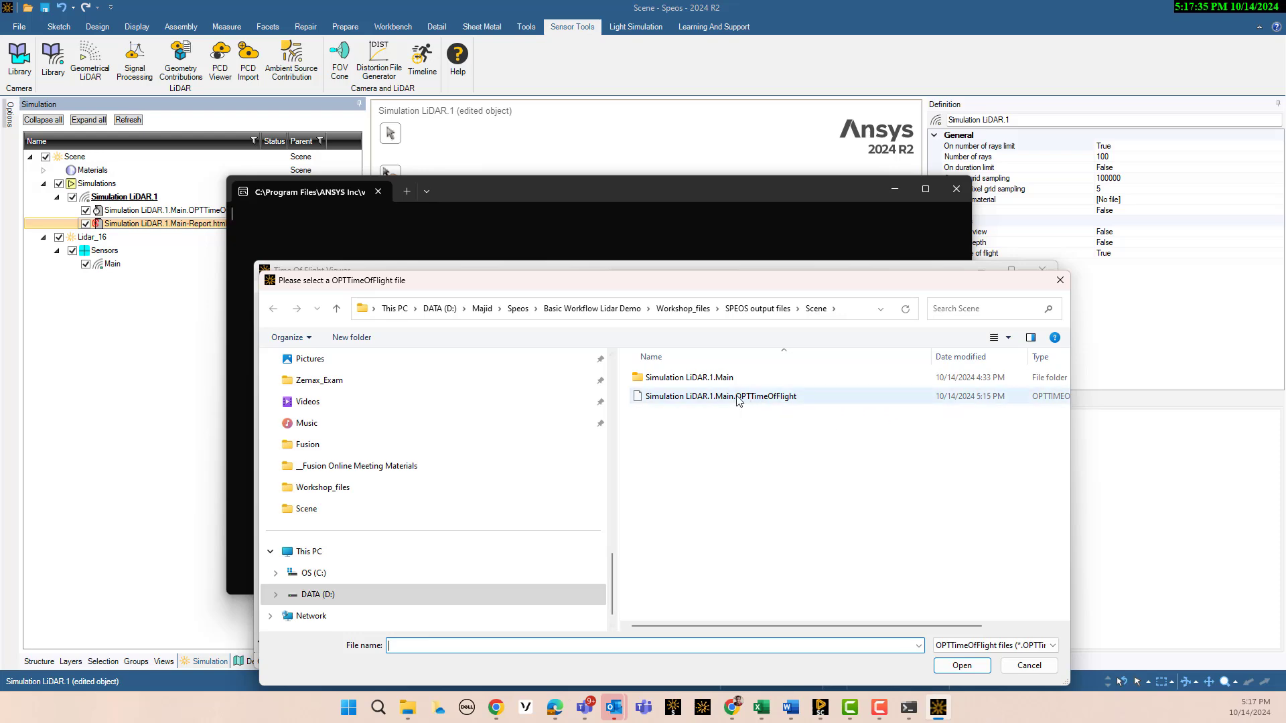
double_click(738, 397)
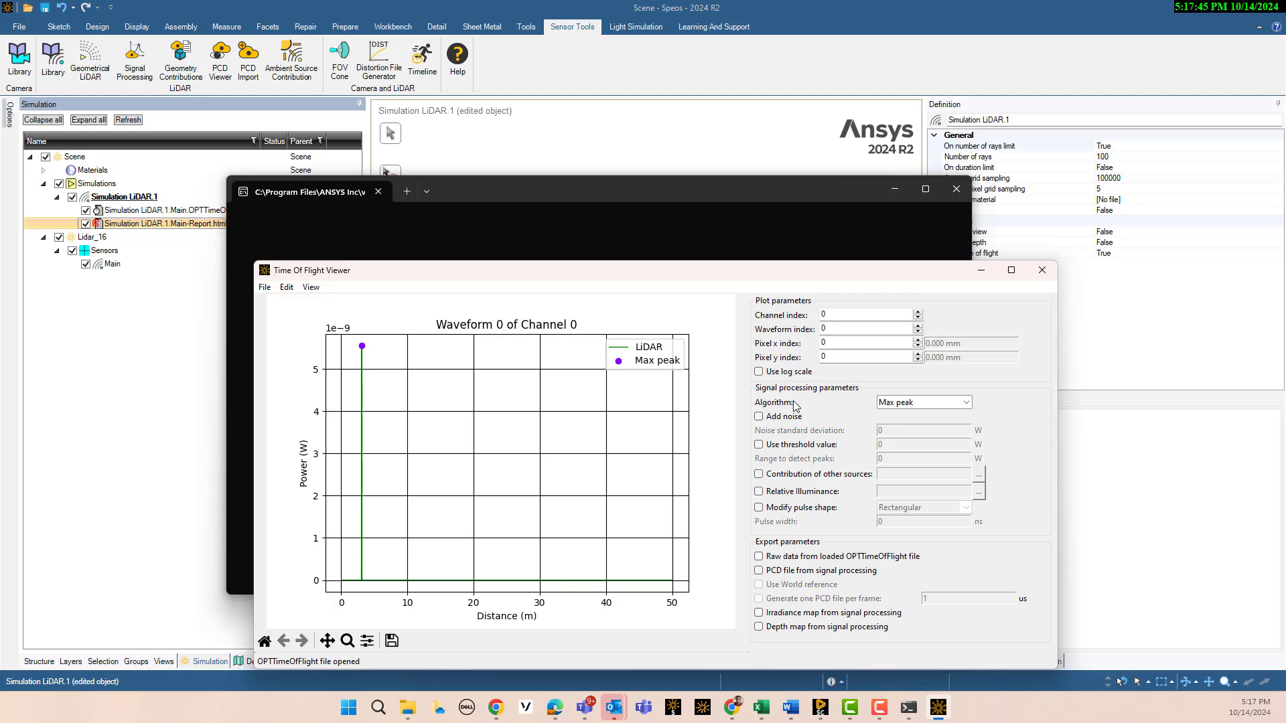
- Keep the Max peak algorithm and enable exporting raw data, a PCD file with World reference, the irradiance map and the depth map
click(967, 403)
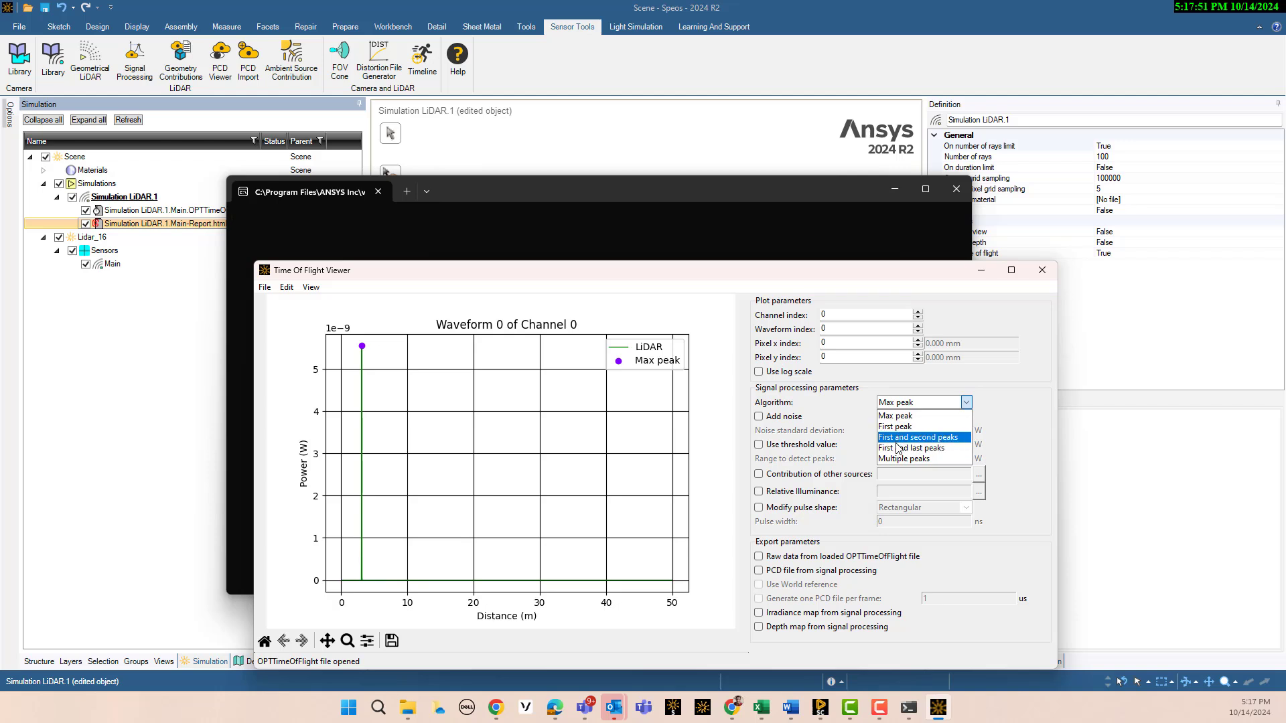
click(1021, 406)
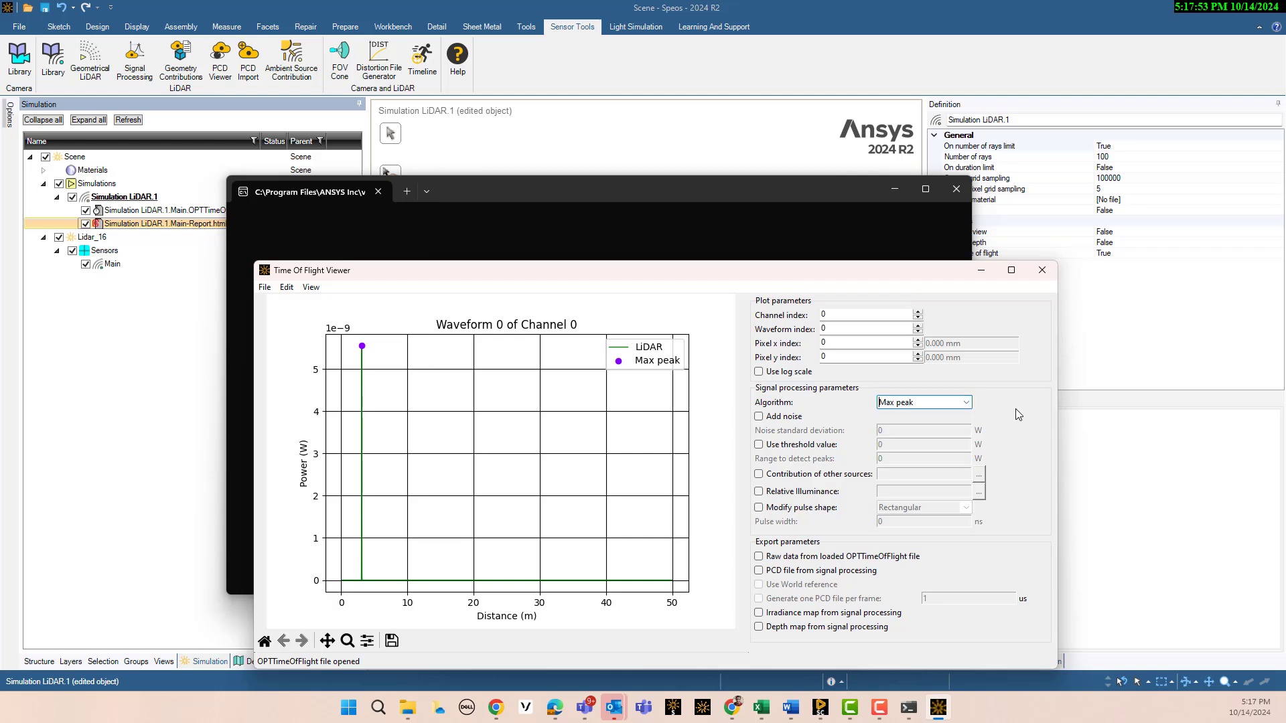
click(760, 557)
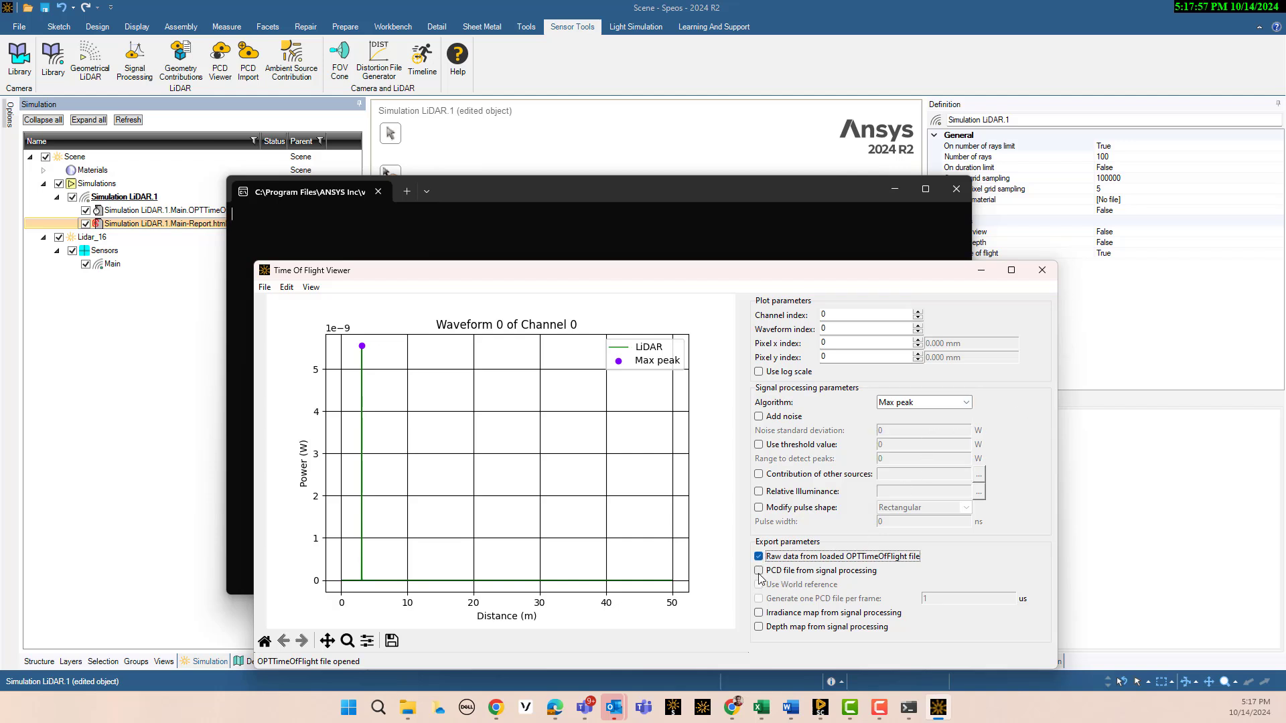
click(759, 572)
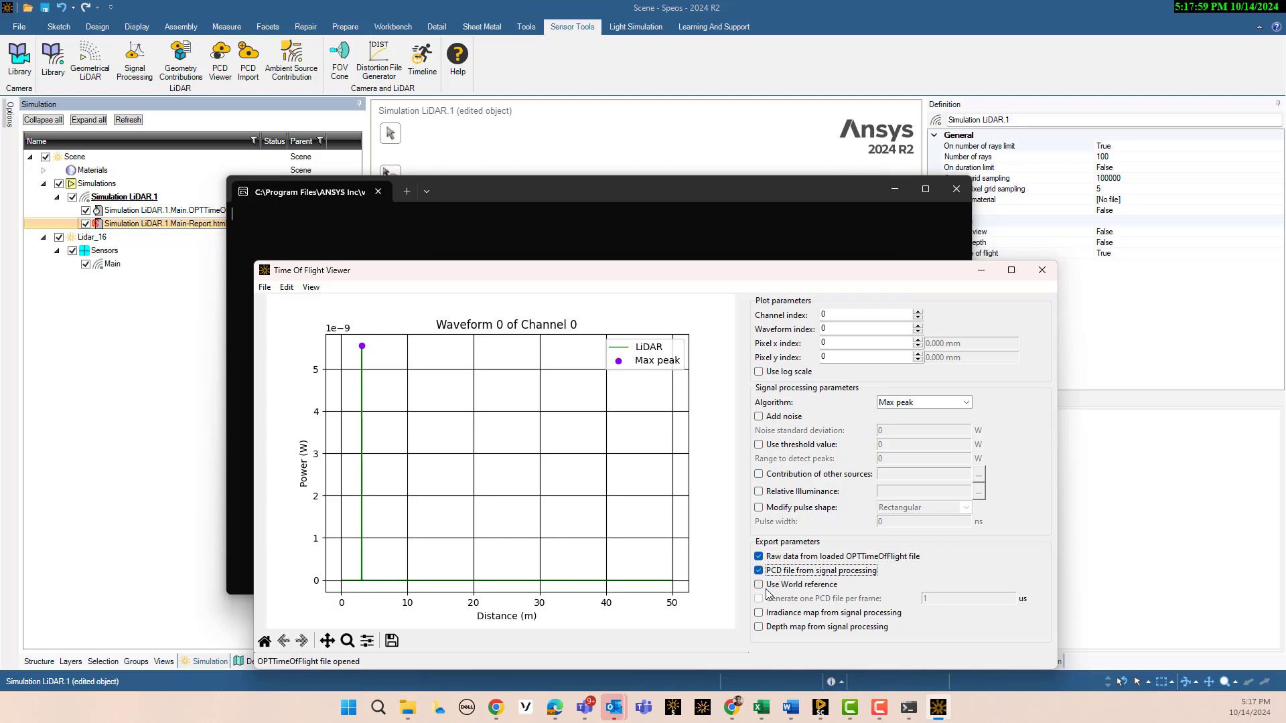
click(759, 585)
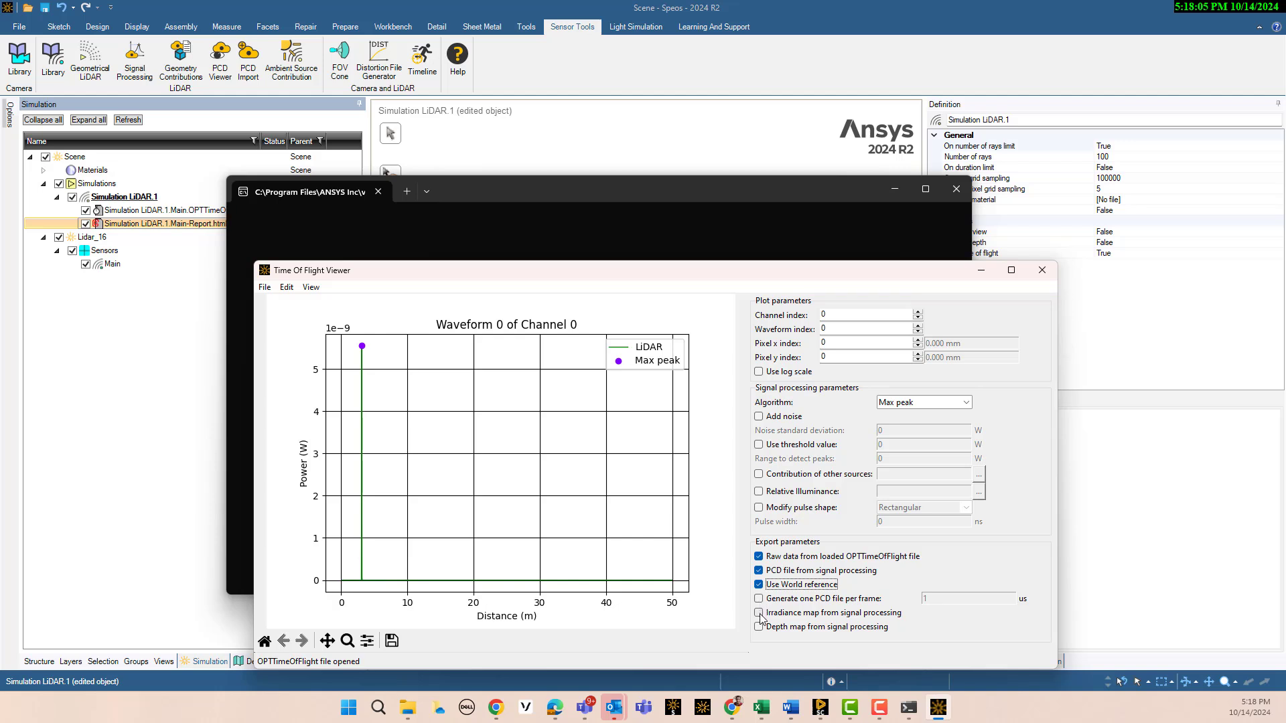
click(760, 613)
click(758, 627)
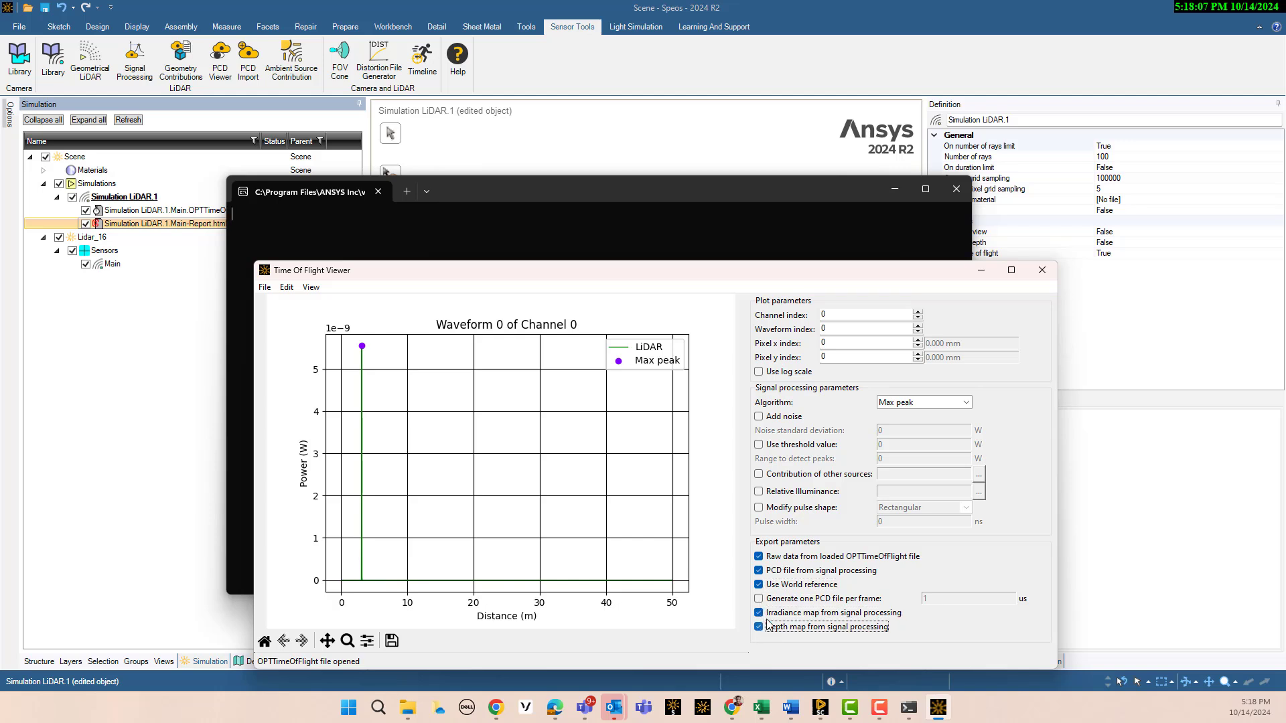
click(759, 599)
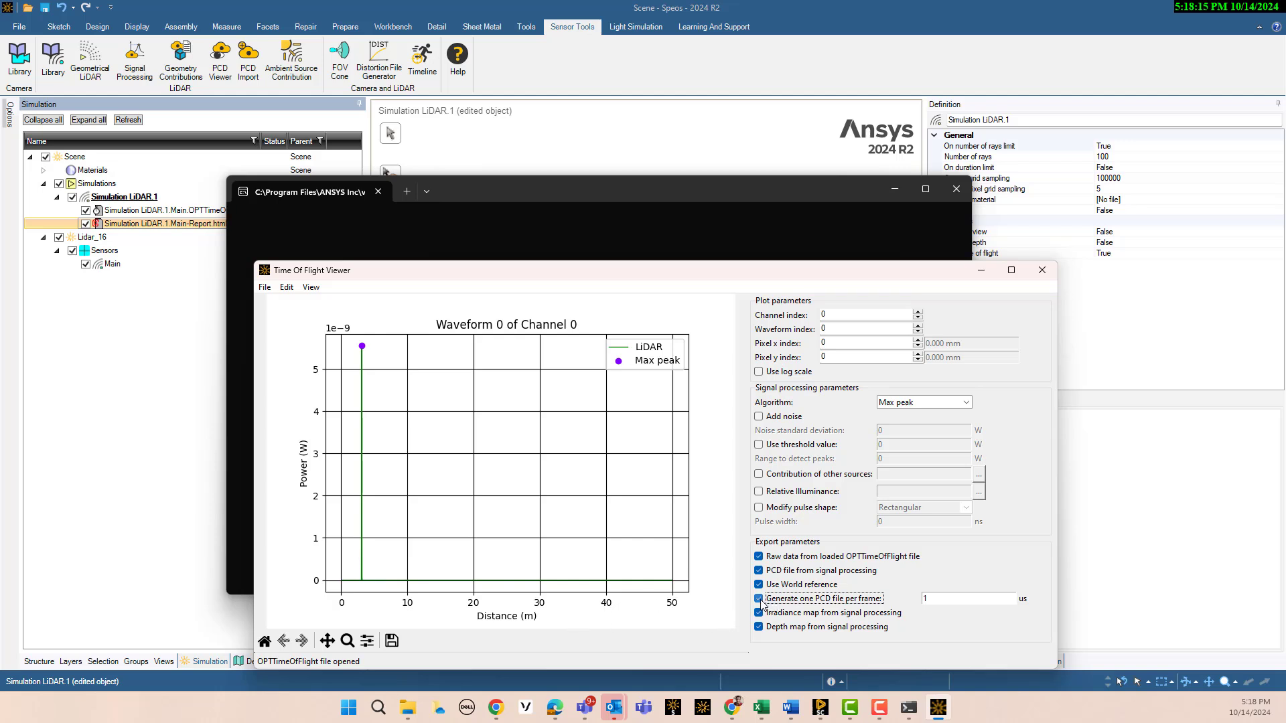
click(758, 599)
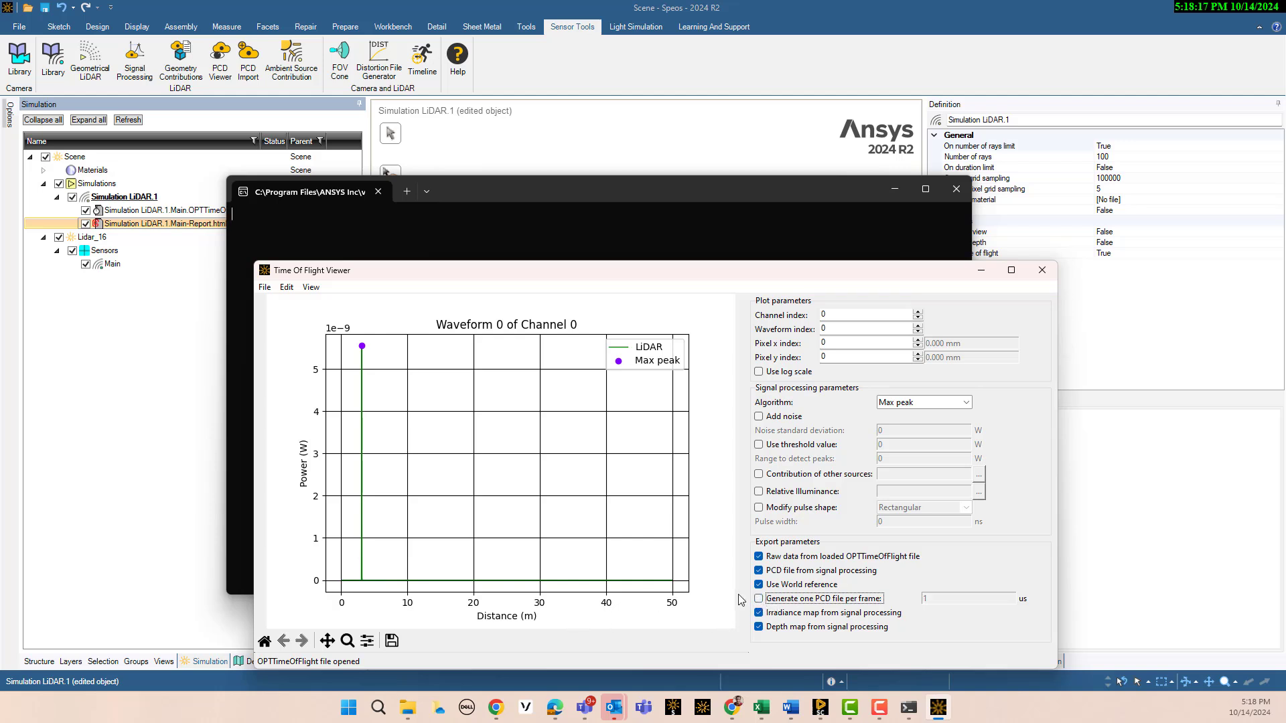
- Export the processed time-of-flight data with the chosen options and exit the Time Of Flight Viewer
click(263, 289)
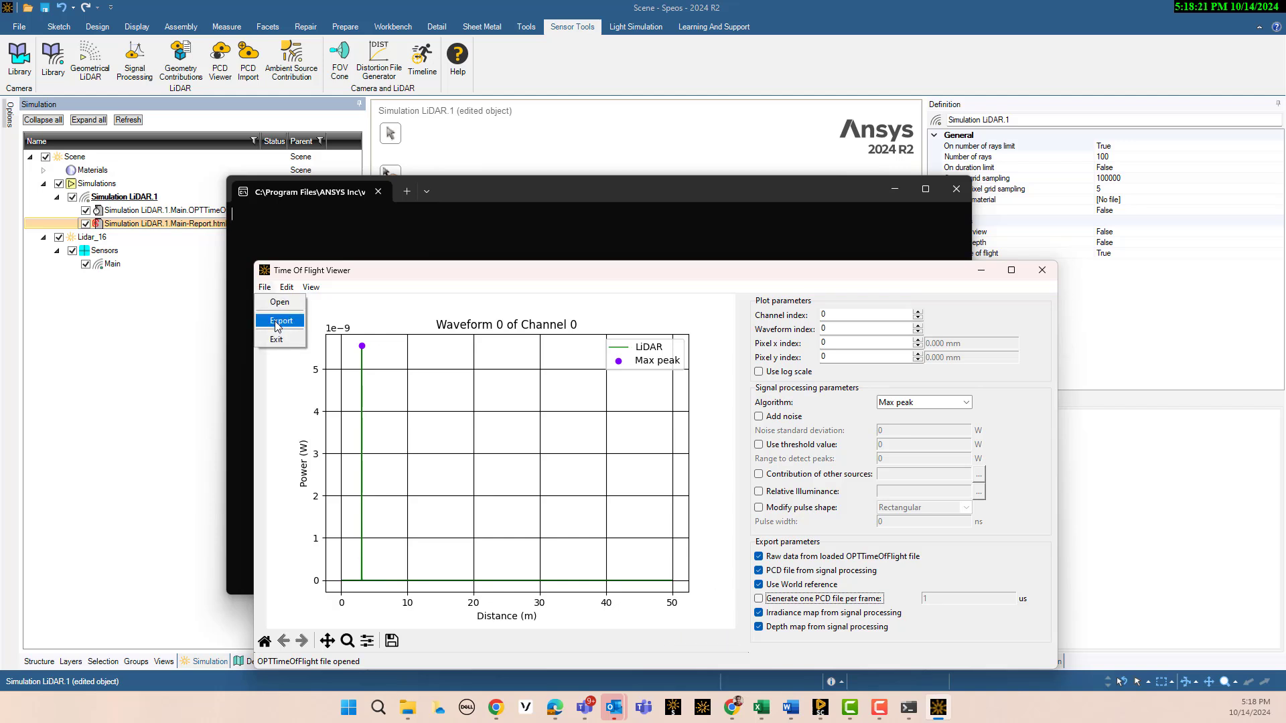
click(276, 324)
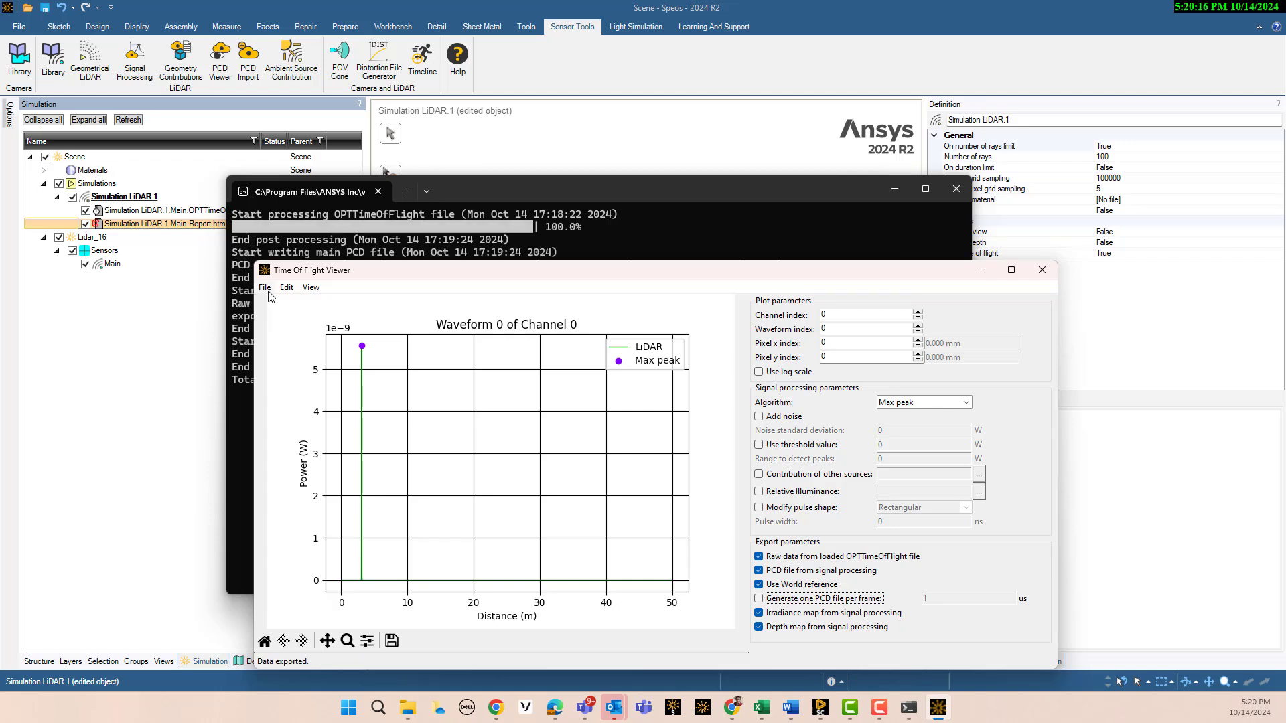
click(267, 292)
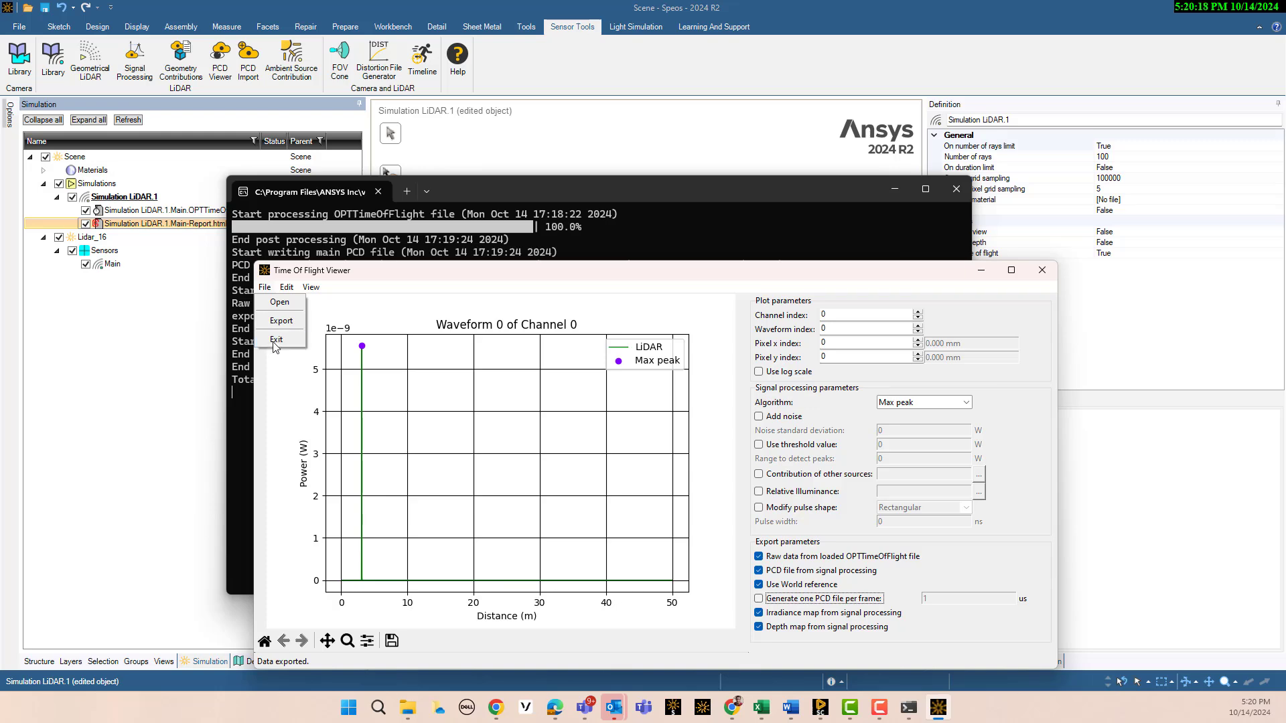
click(275, 344)
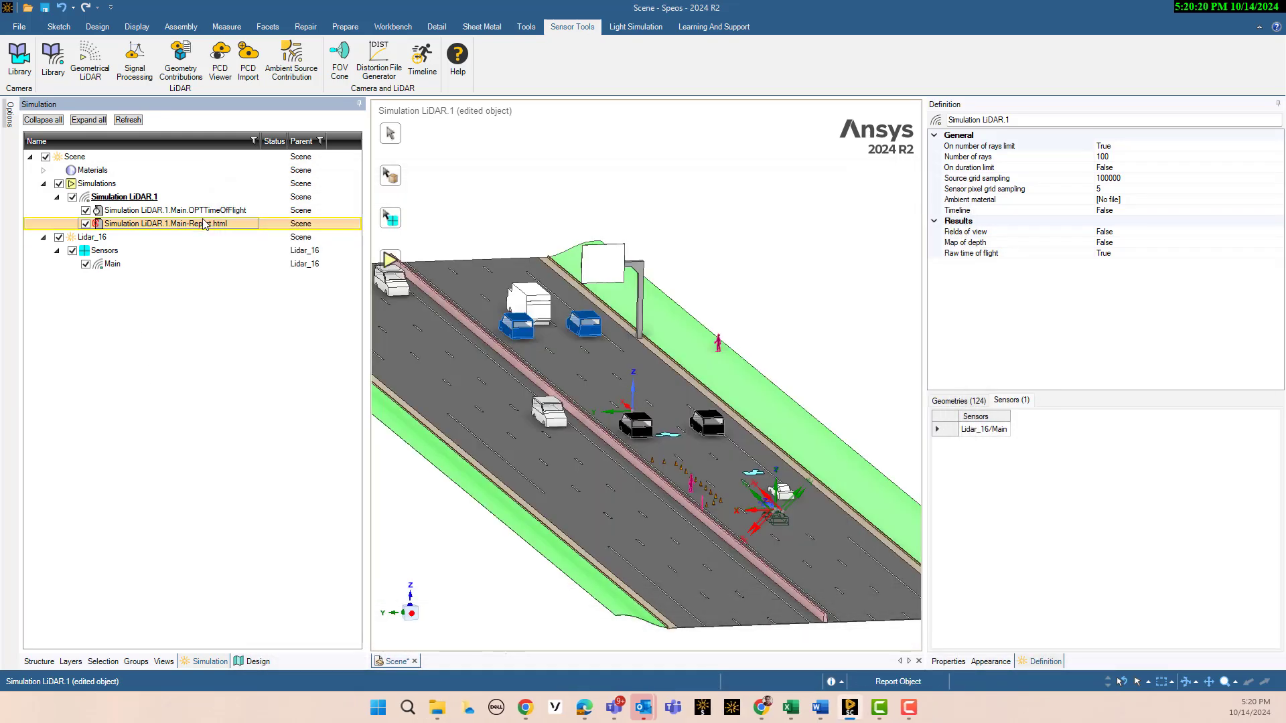
- Launch the Point Cloud Viewer and load Simulation LiDAR.1.Main.pcd from the Scene folder in SPEOS output files
click(225, 77)
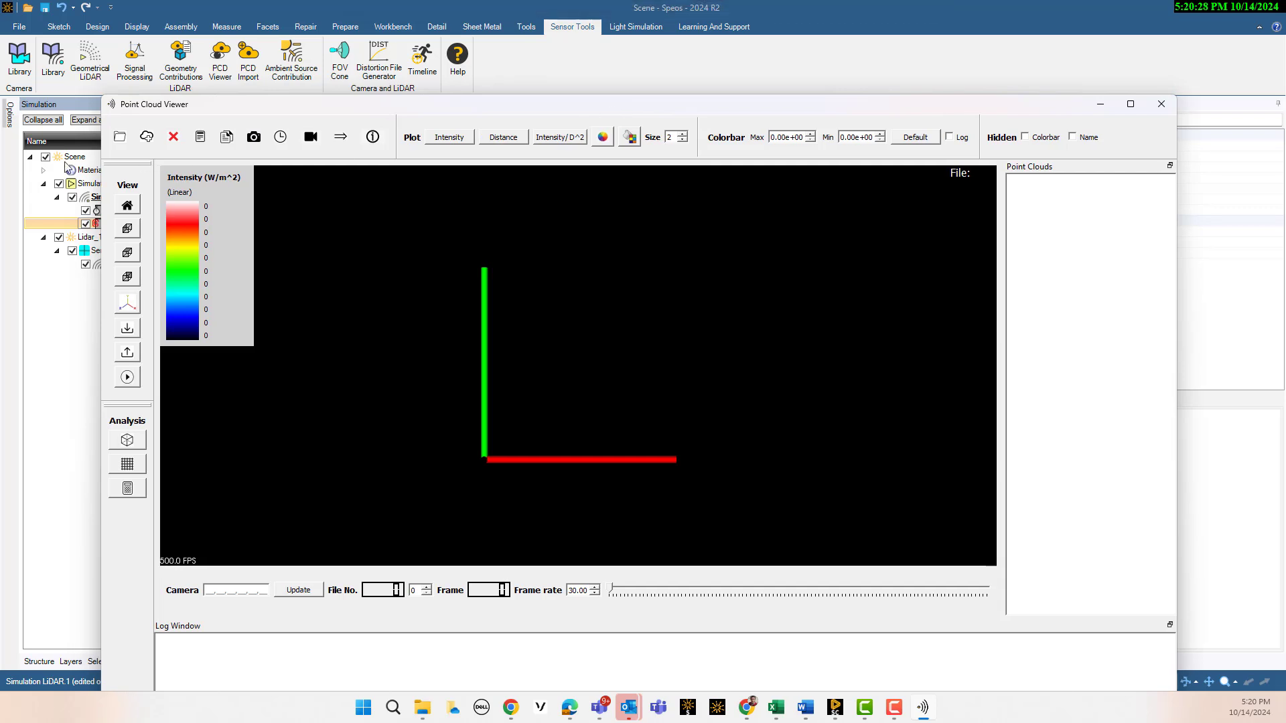
click(119, 137)
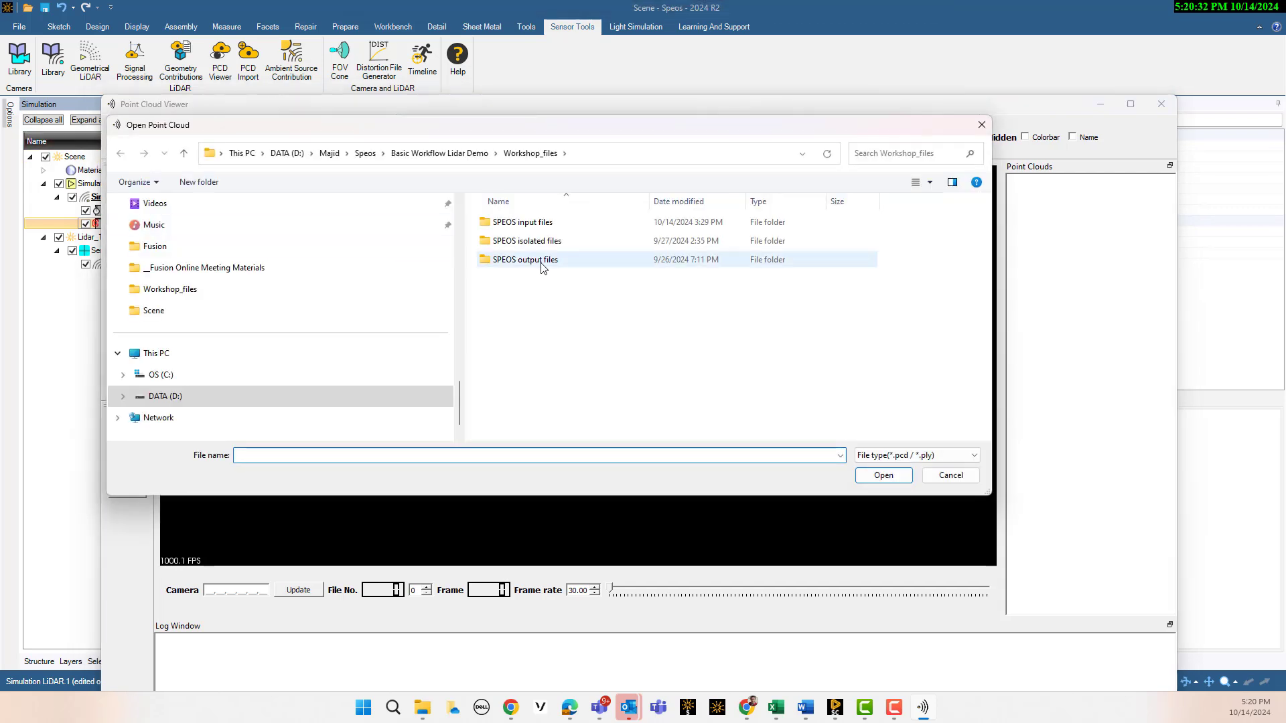
double_click(543, 261)
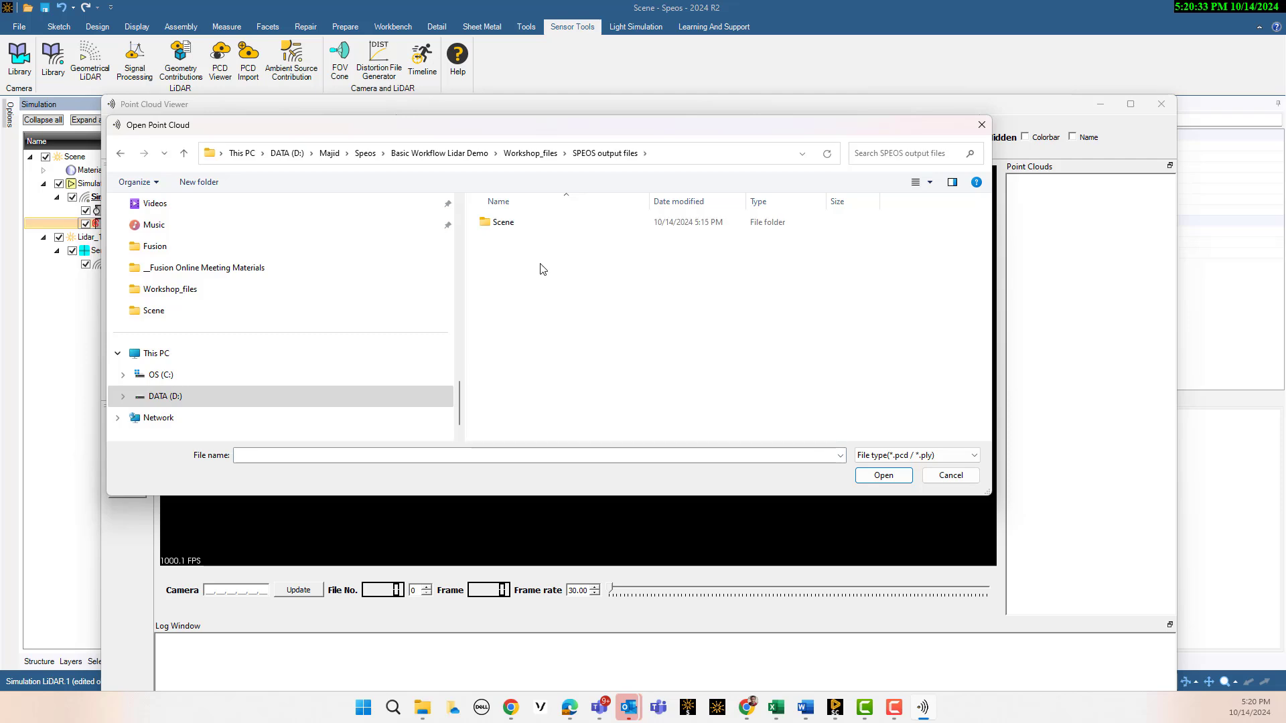
double_click(501, 224)
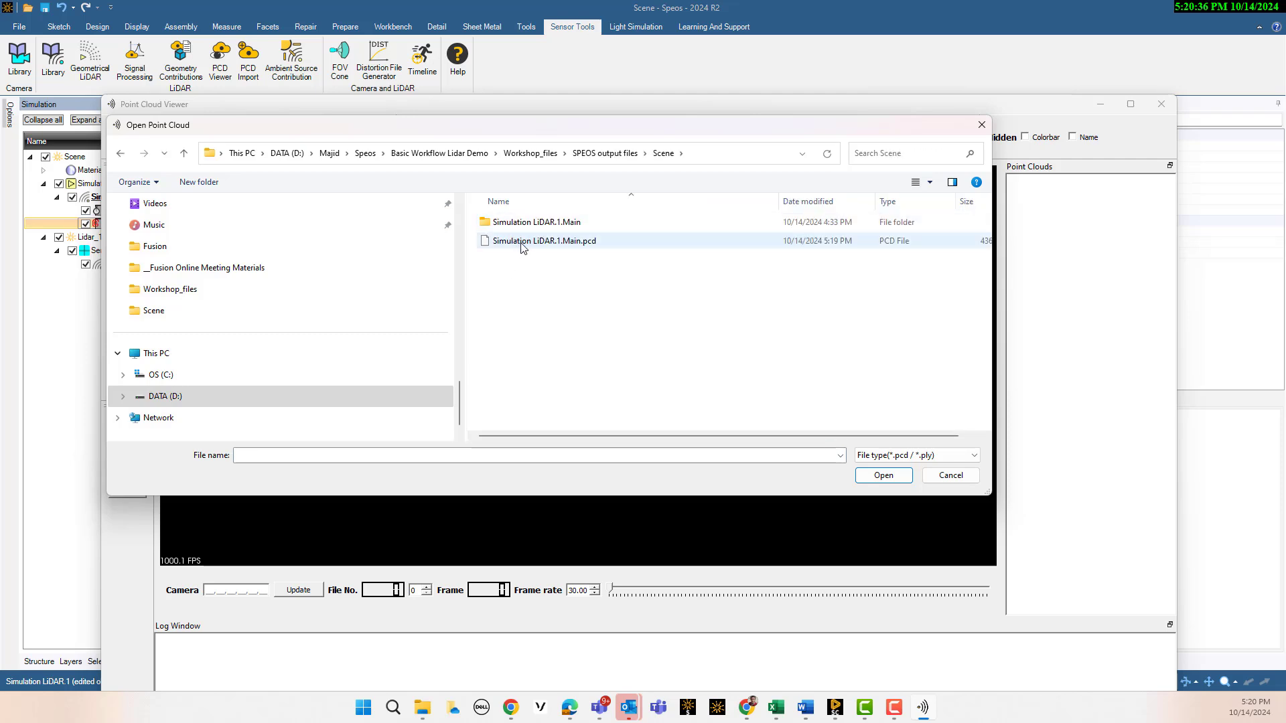
double_click(523, 242)
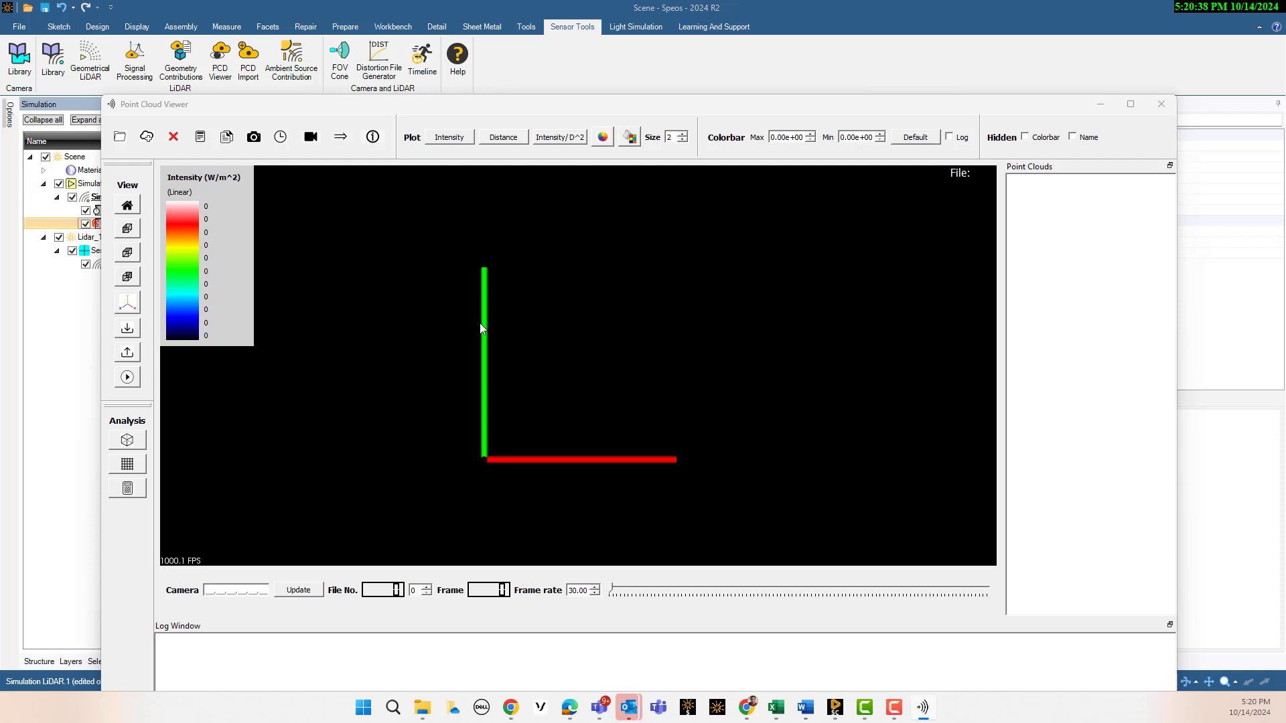
drag(561, 374, 562, 271)
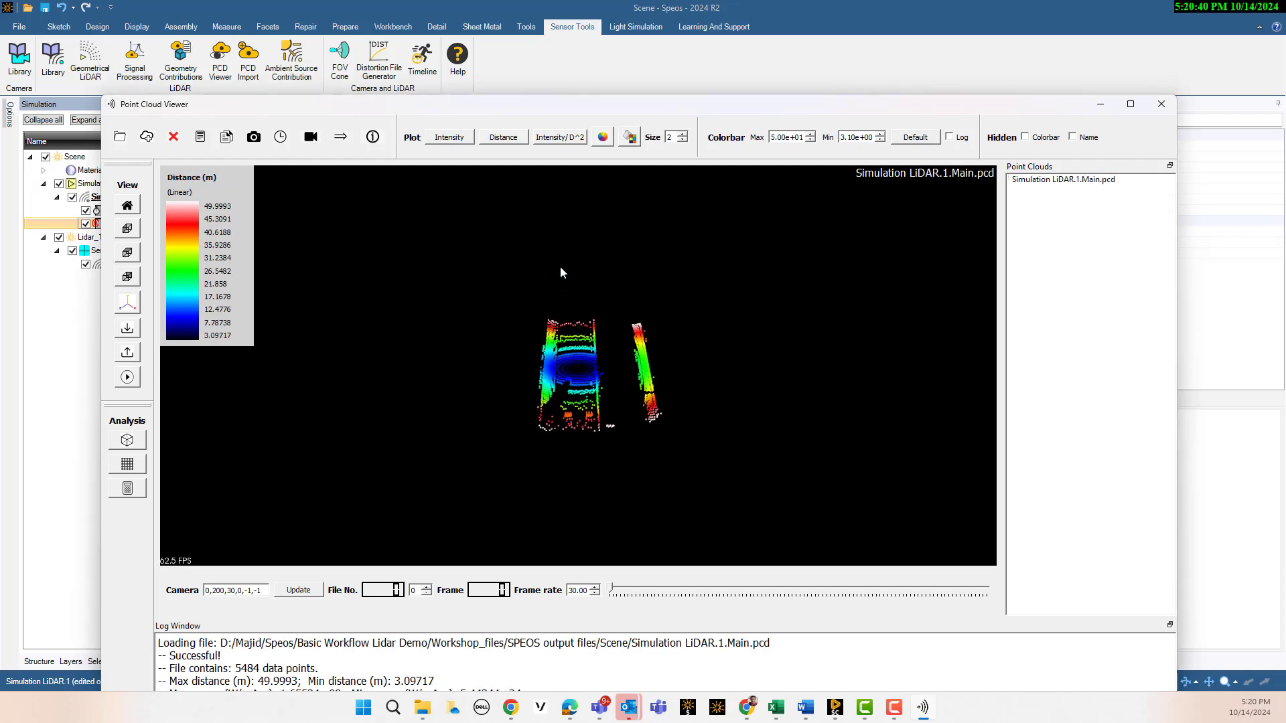
- Compare the point cloud's Intensity and Intensity/D^2 plots, and return to the Distance plot
click(451, 137)
click(503, 143)
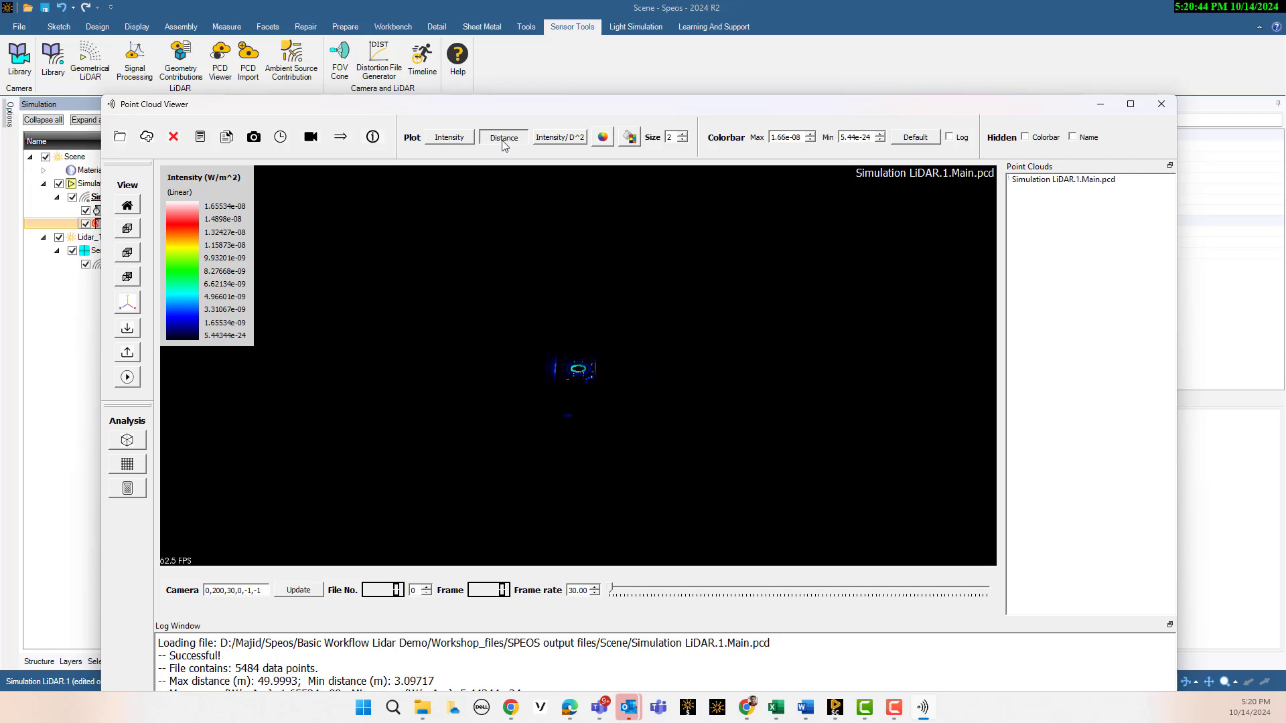
click(550, 142)
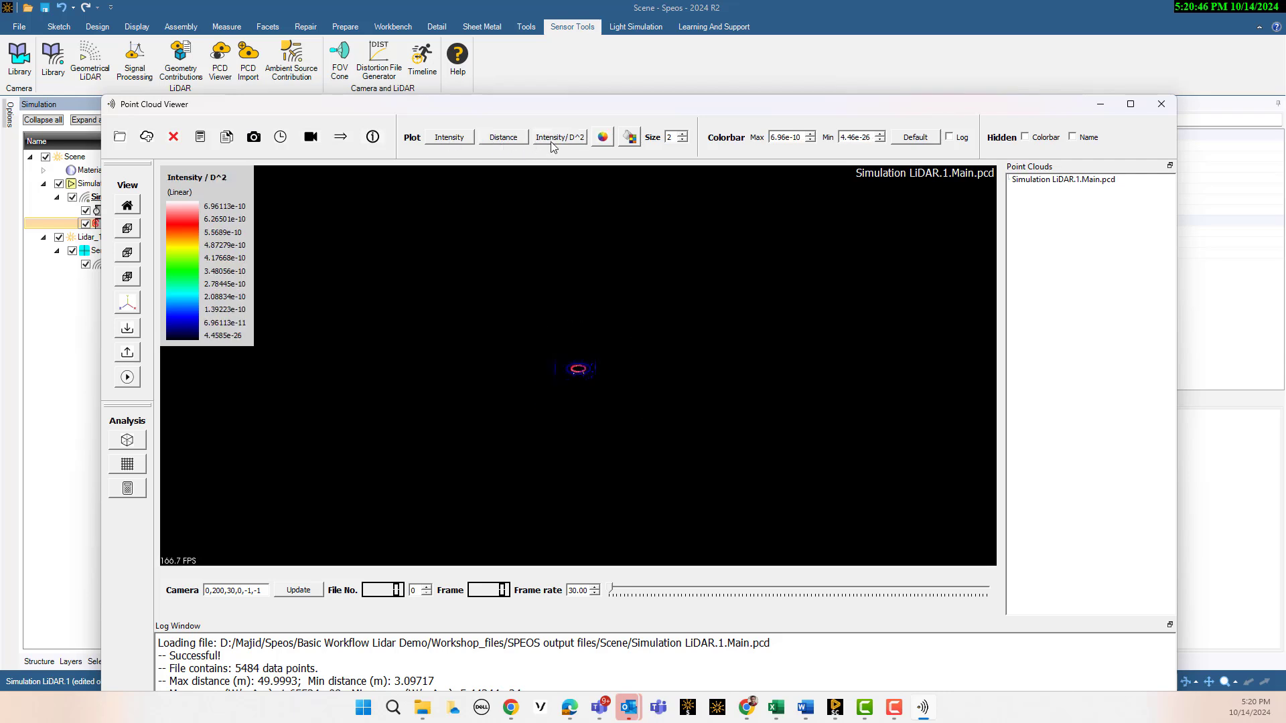
click(505, 142)
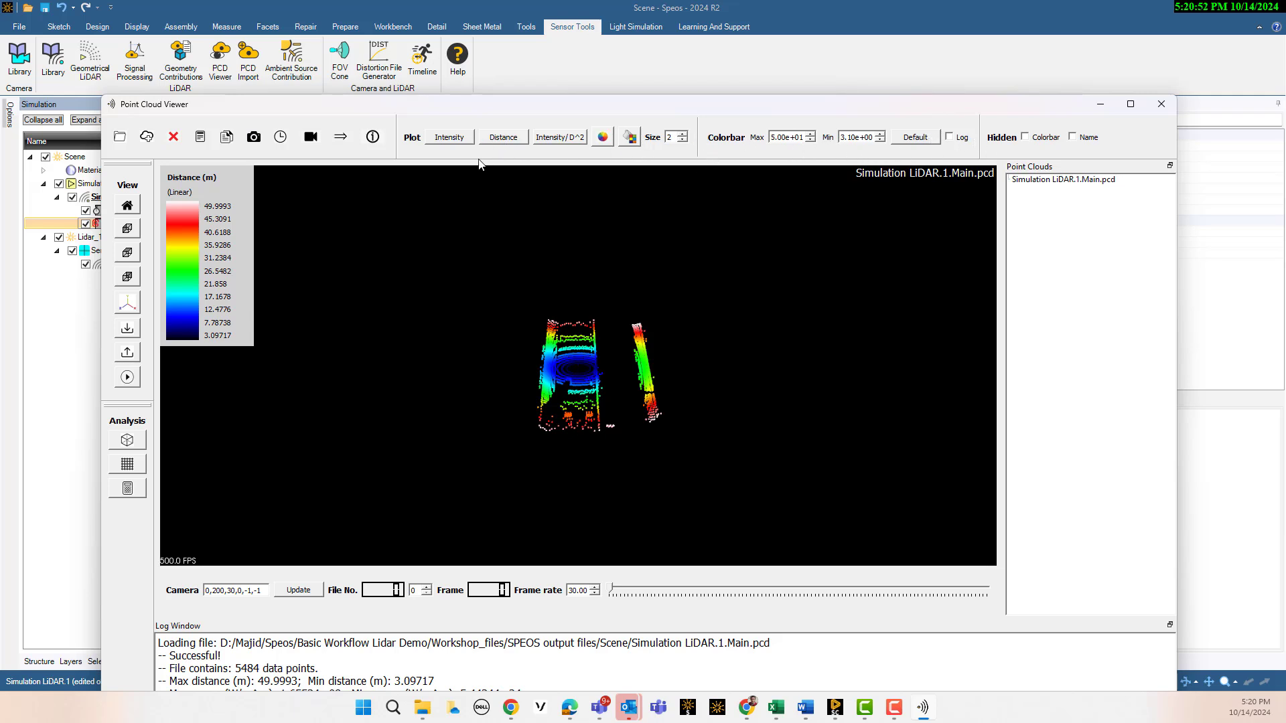
- Examine the Intensity plot with a logarithmic colorbar, and return to the linear scale and the Distance plot
click(447, 138)
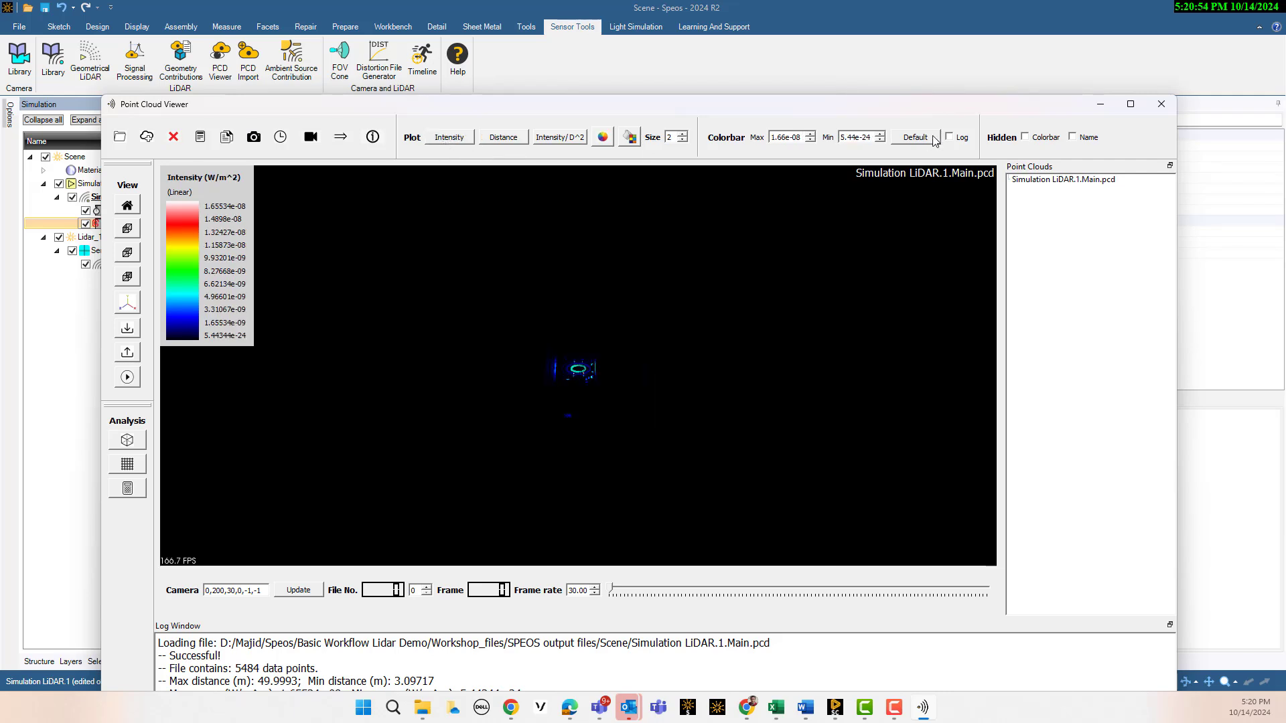
click(958, 140)
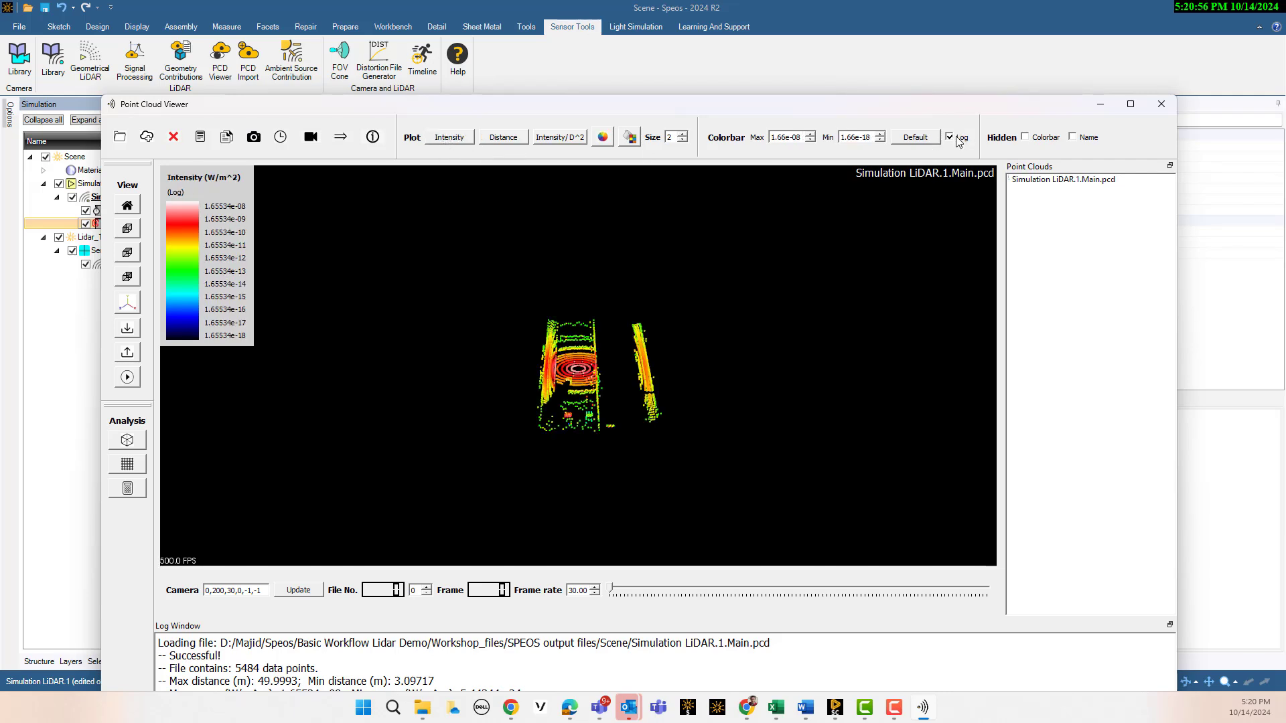
click(949, 137)
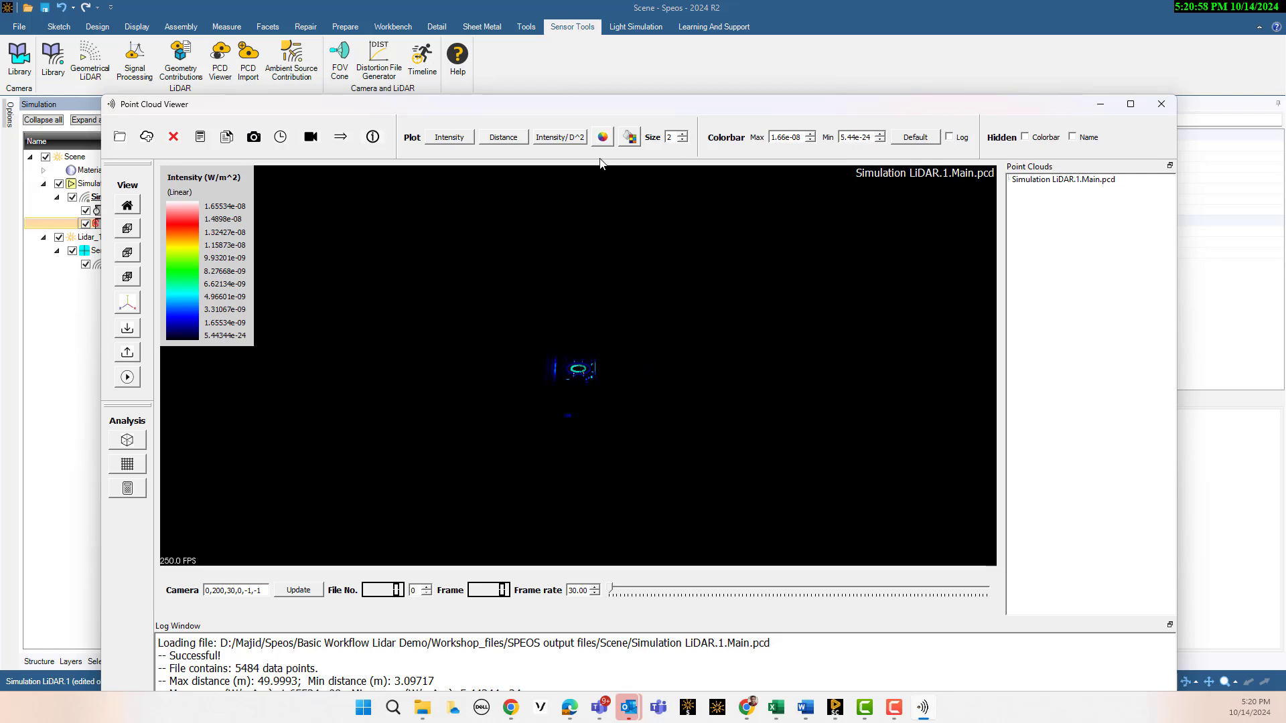
click(501, 138)
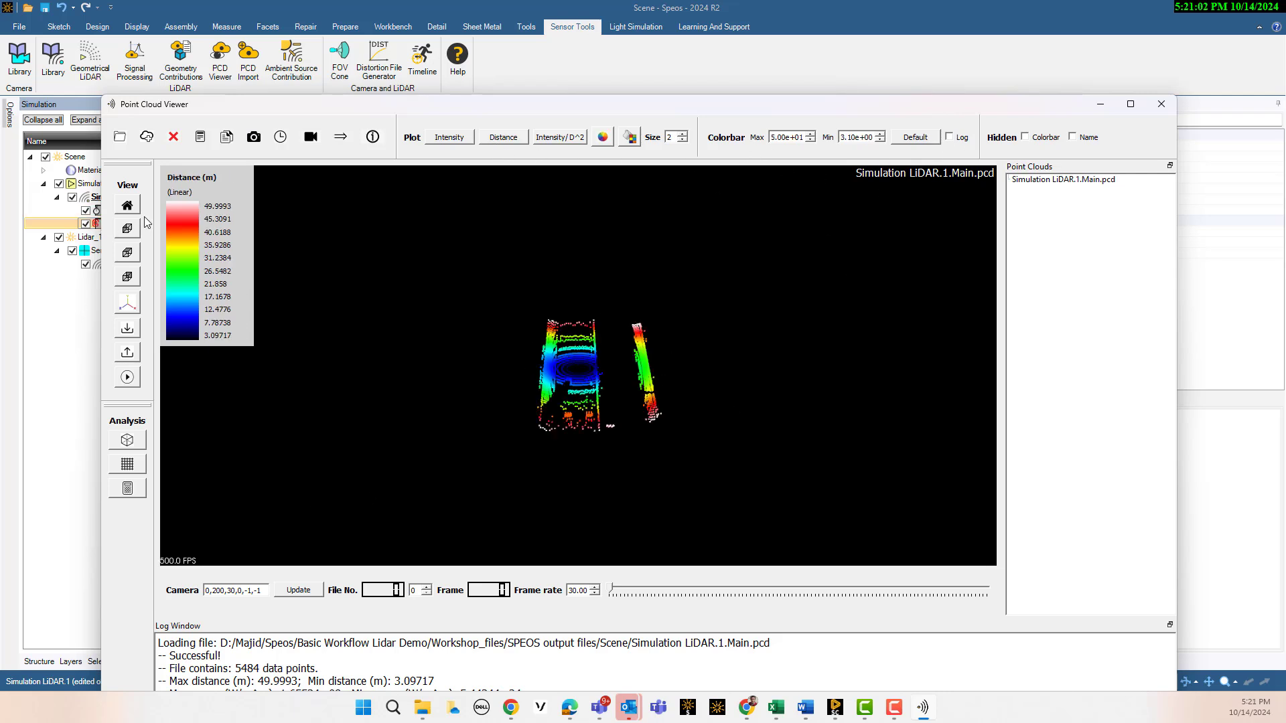
- Export the distance plot parameters over the existing Distance.pcdviewerdata in the Scene folder and close the Point Cloud Viewer
click(201, 138)
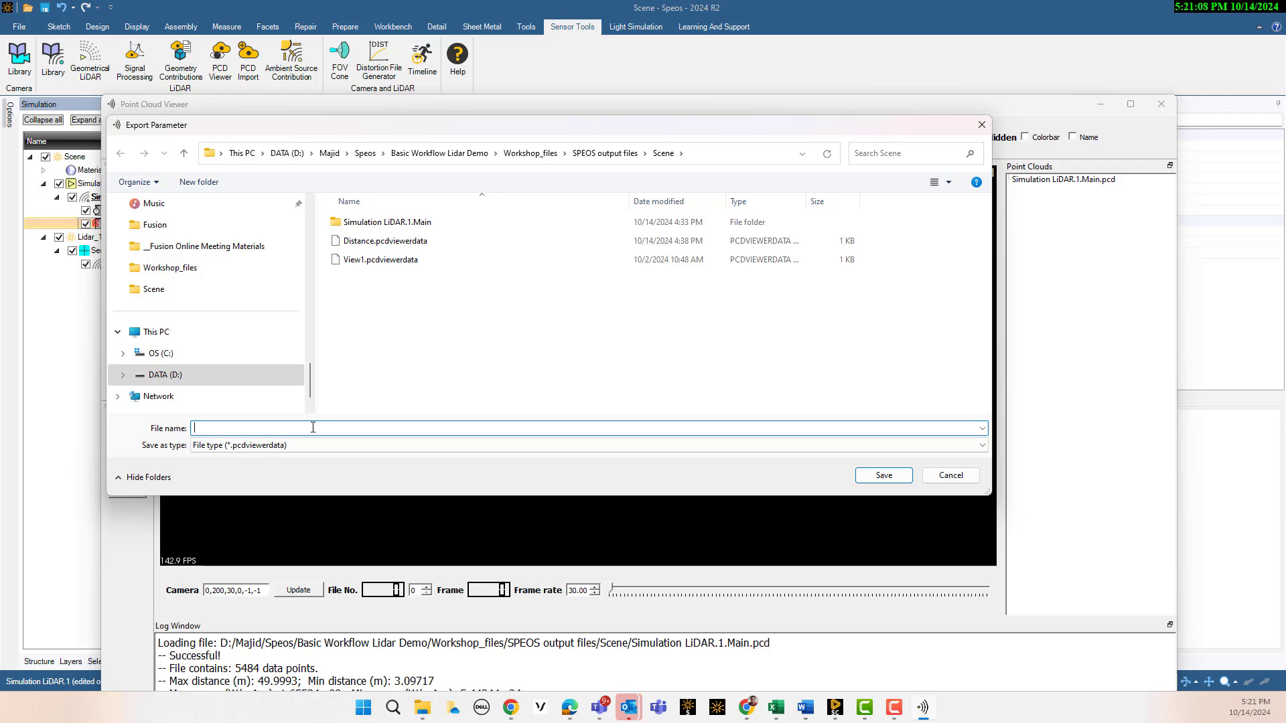
click(373, 243)
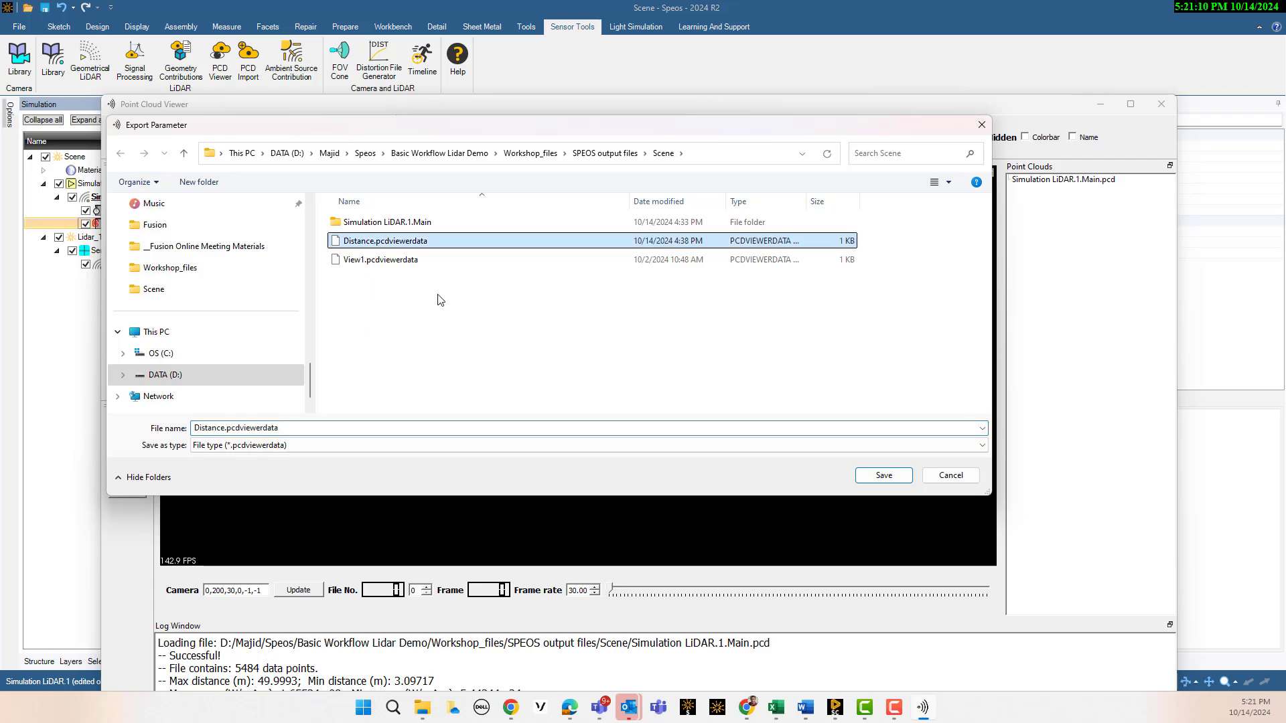
click(882, 476)
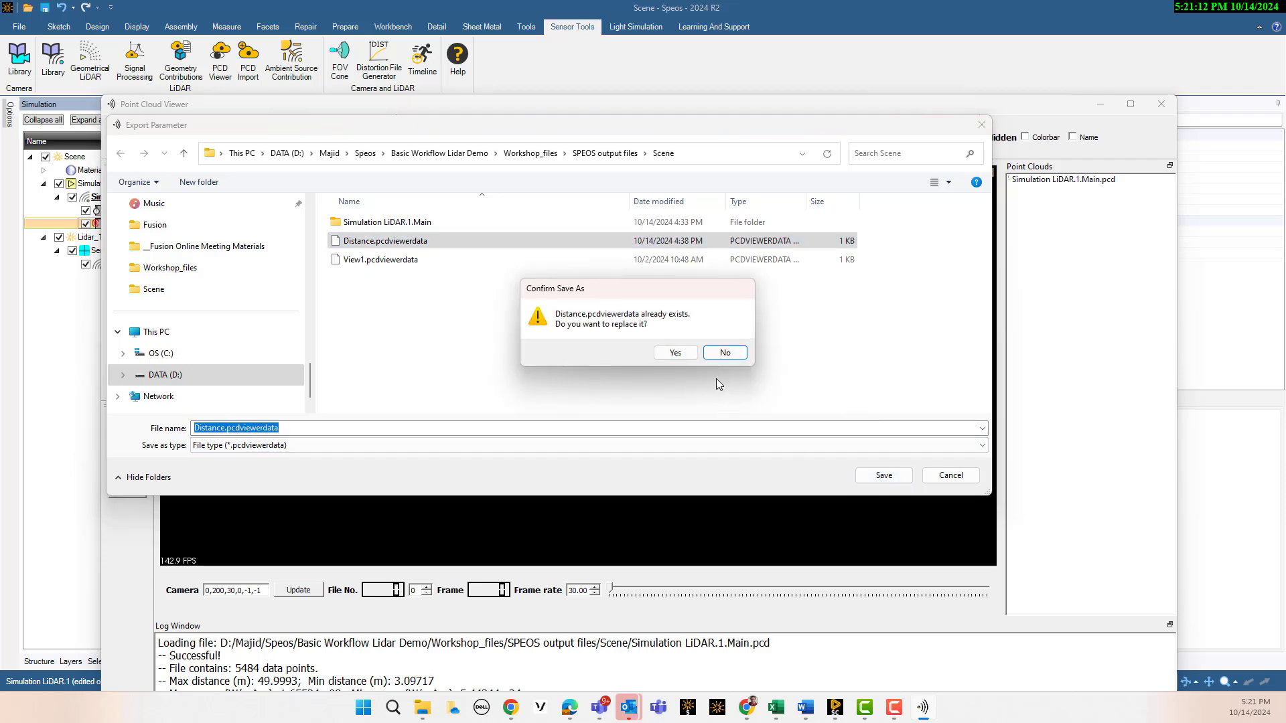
click(673, 353)
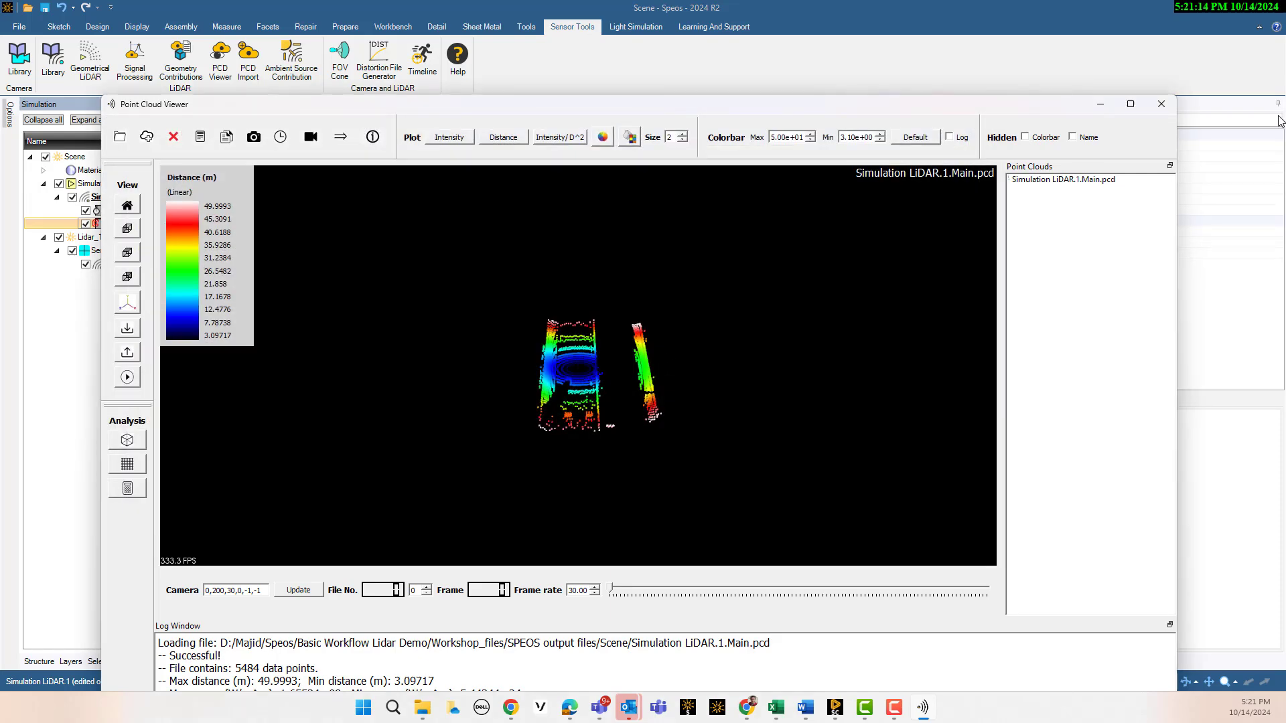
click(1161, 104)
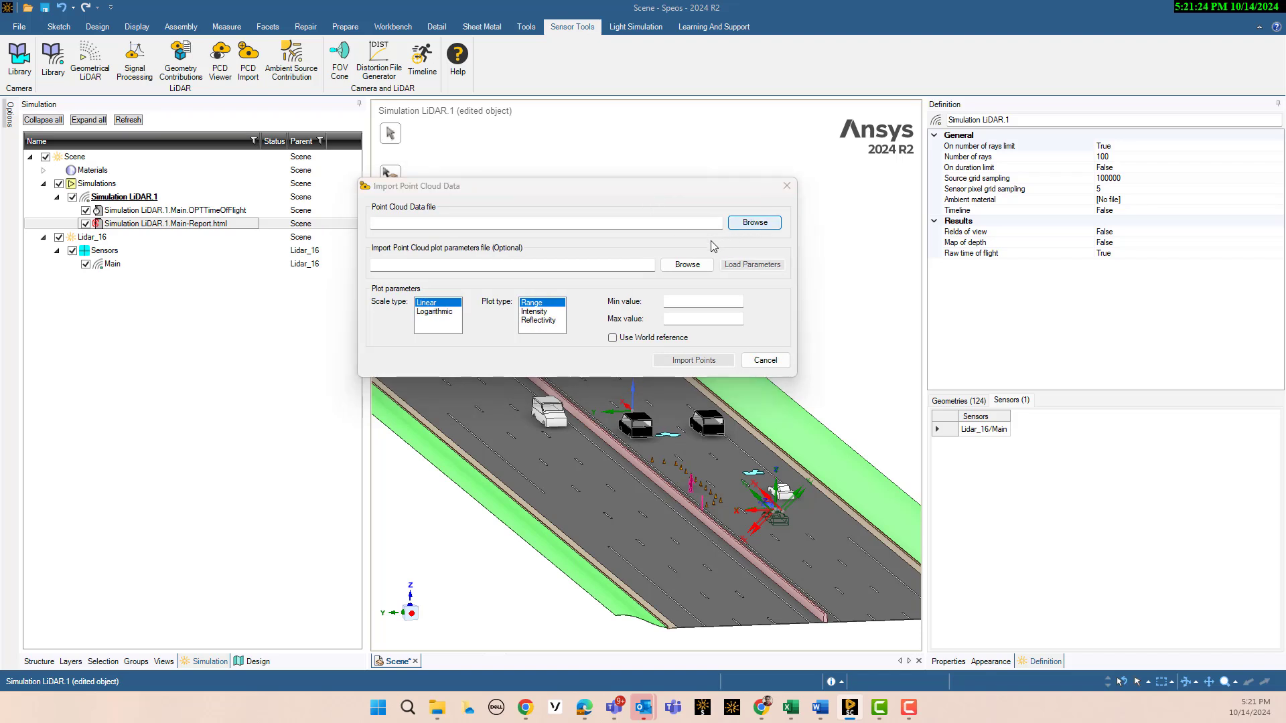
- Import Simulation LiDAR.1.Main.pcd into the scene with Distance.pcdviewerdata as plot parameters file, Linear scale and Range plot type
click(755, 222)
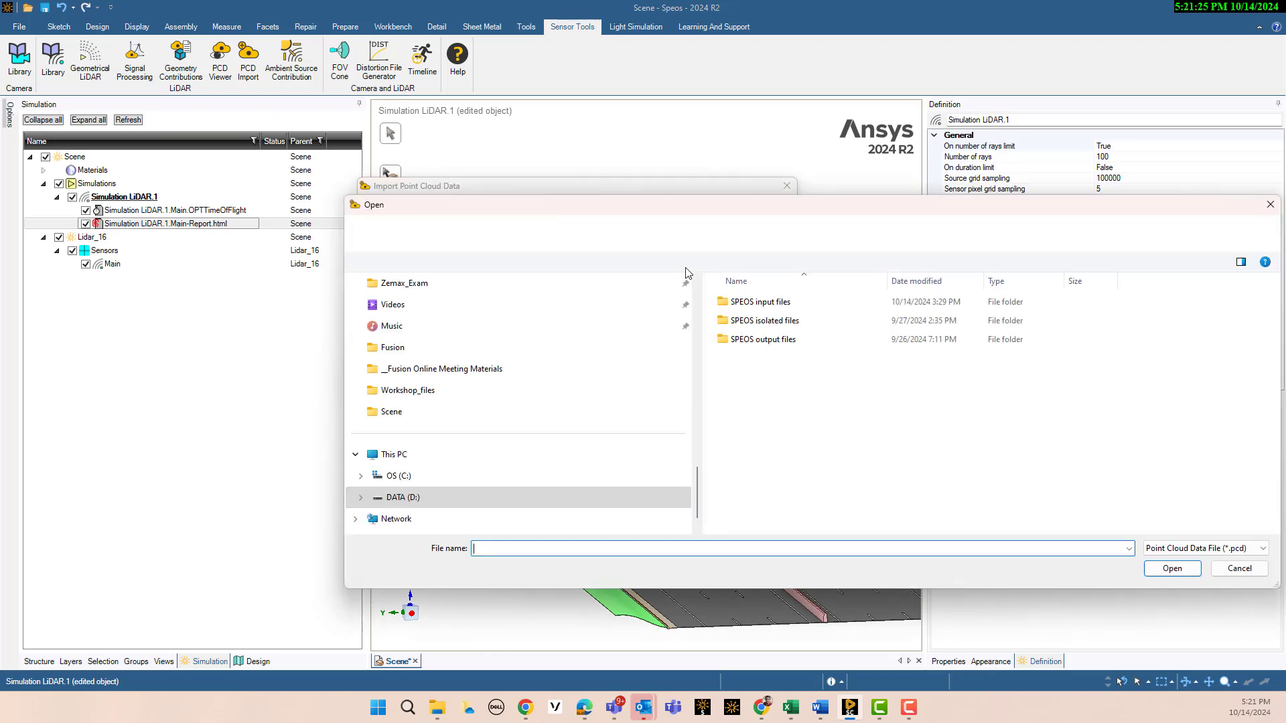
double_click(741, 340)
double_click(744, 308)
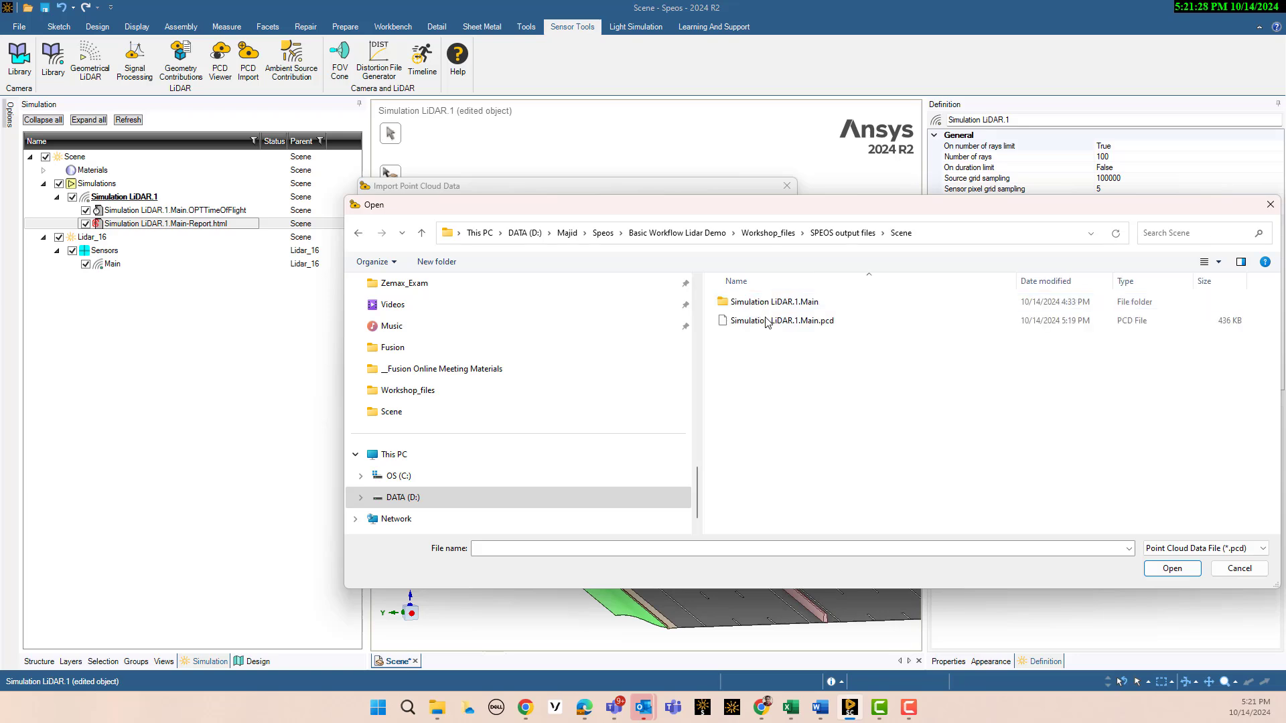
double_click(770, 322)
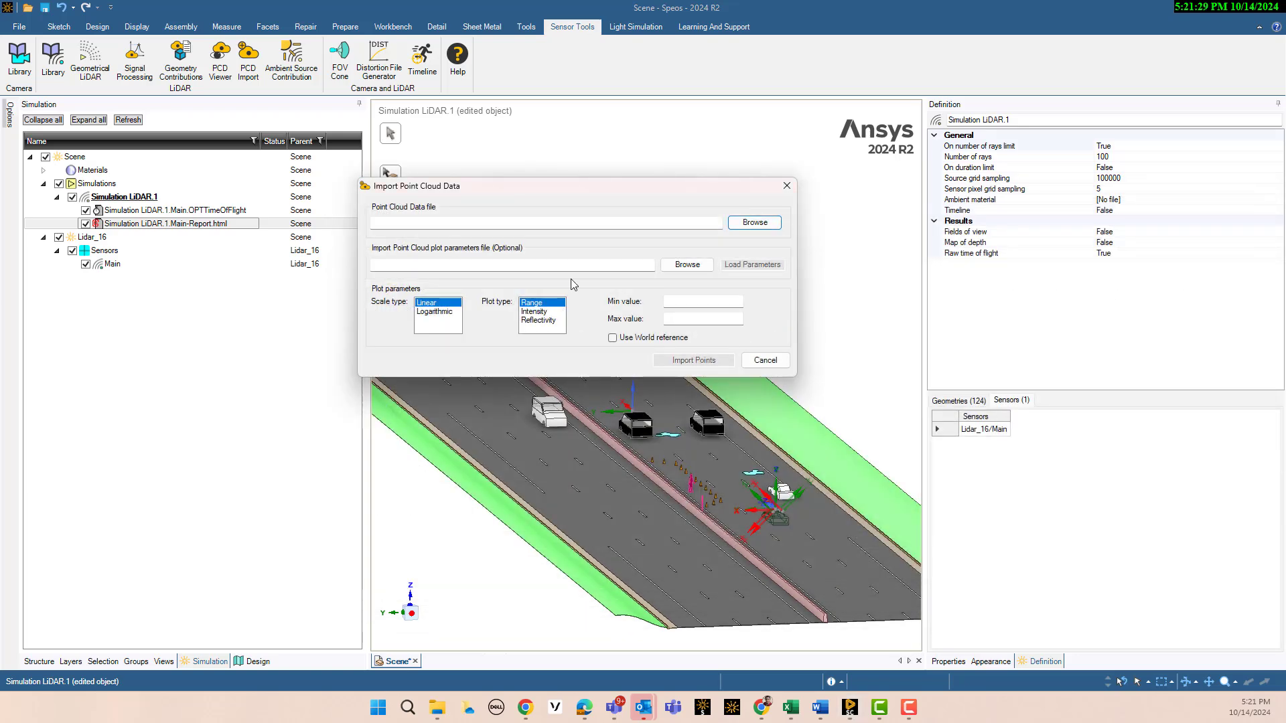
click(693, 265)
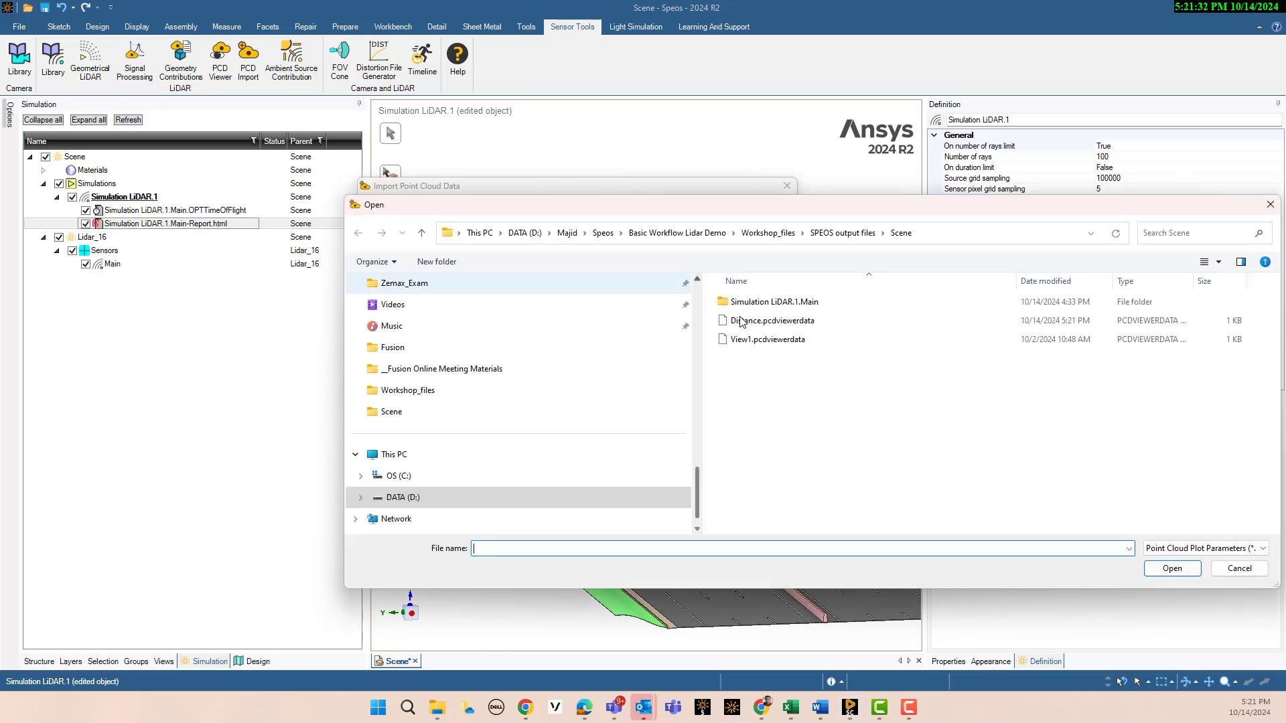
double_click(770, 322)
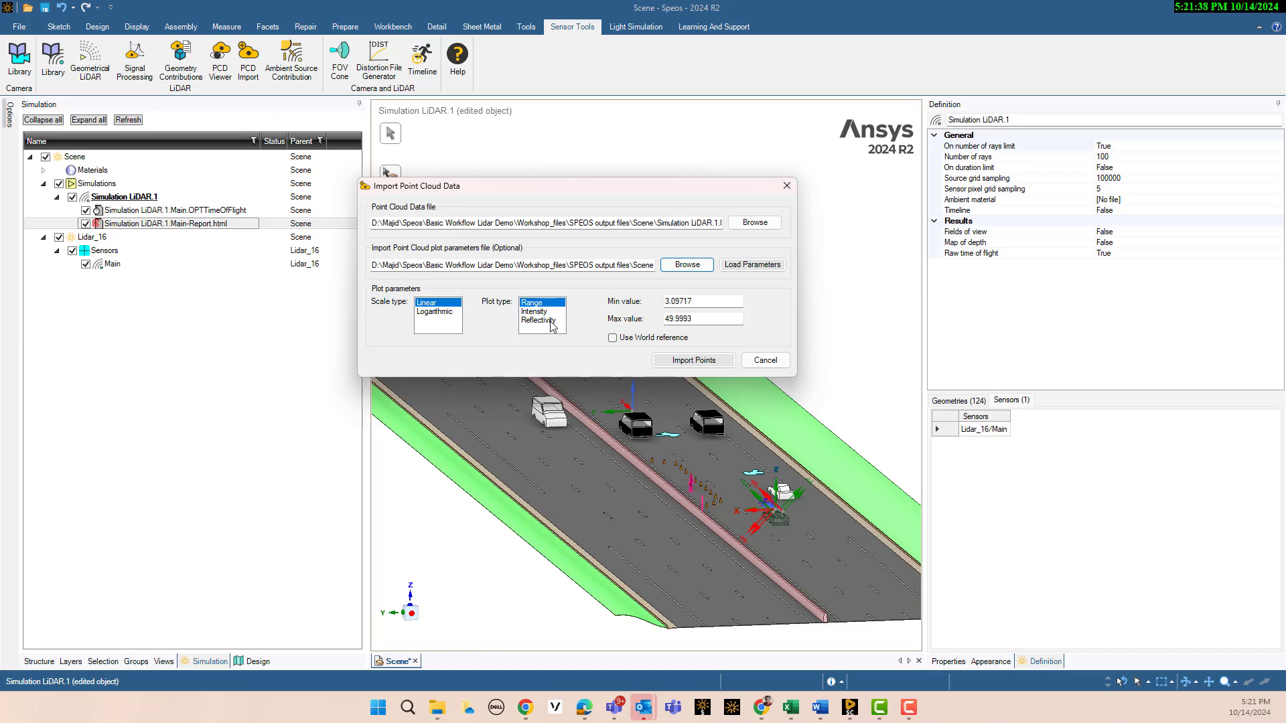
click(706, 368)
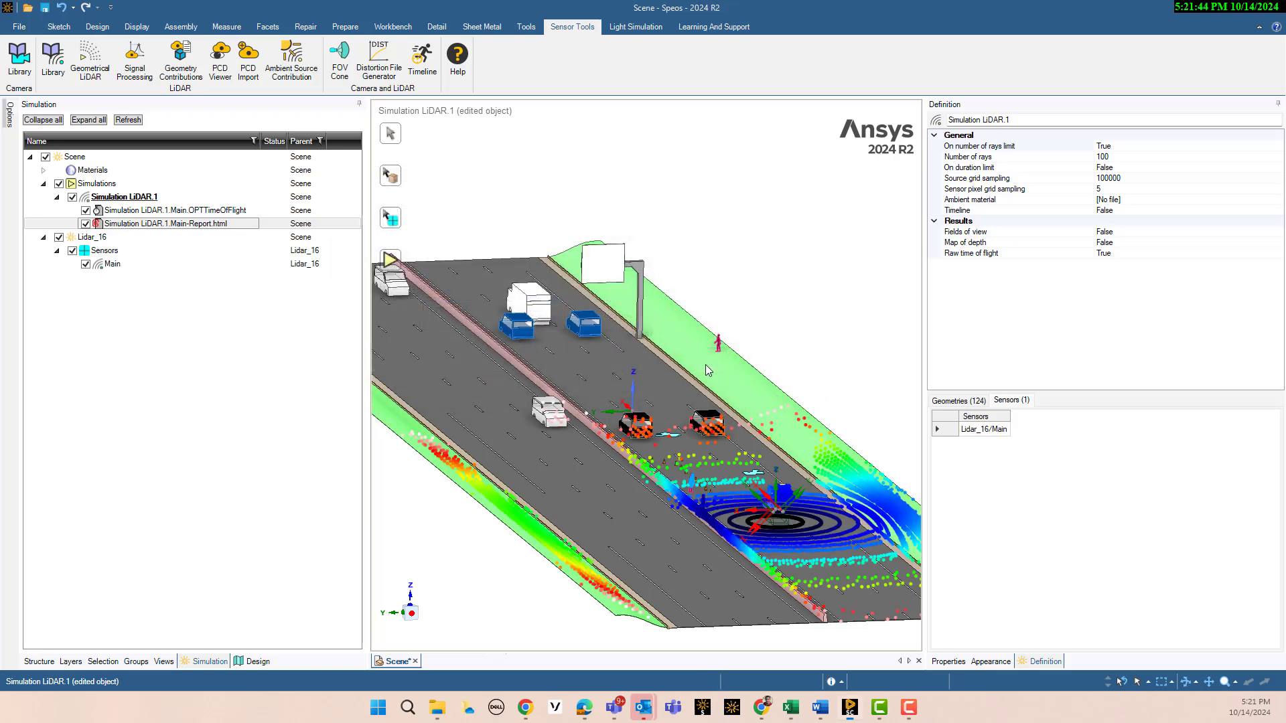
- Inspect the imported point cloud around the LiDAR, the cars and the road from a steeper viewing angle
click(740, 462)
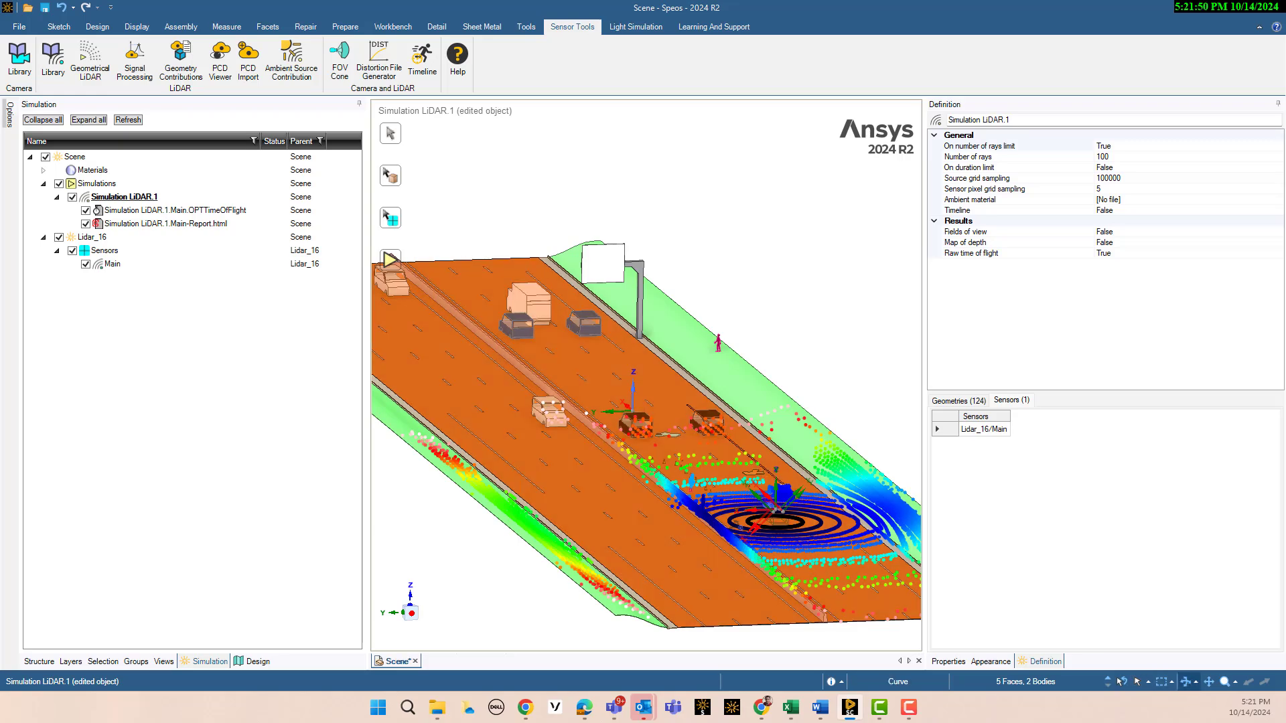
click(1120, 682)
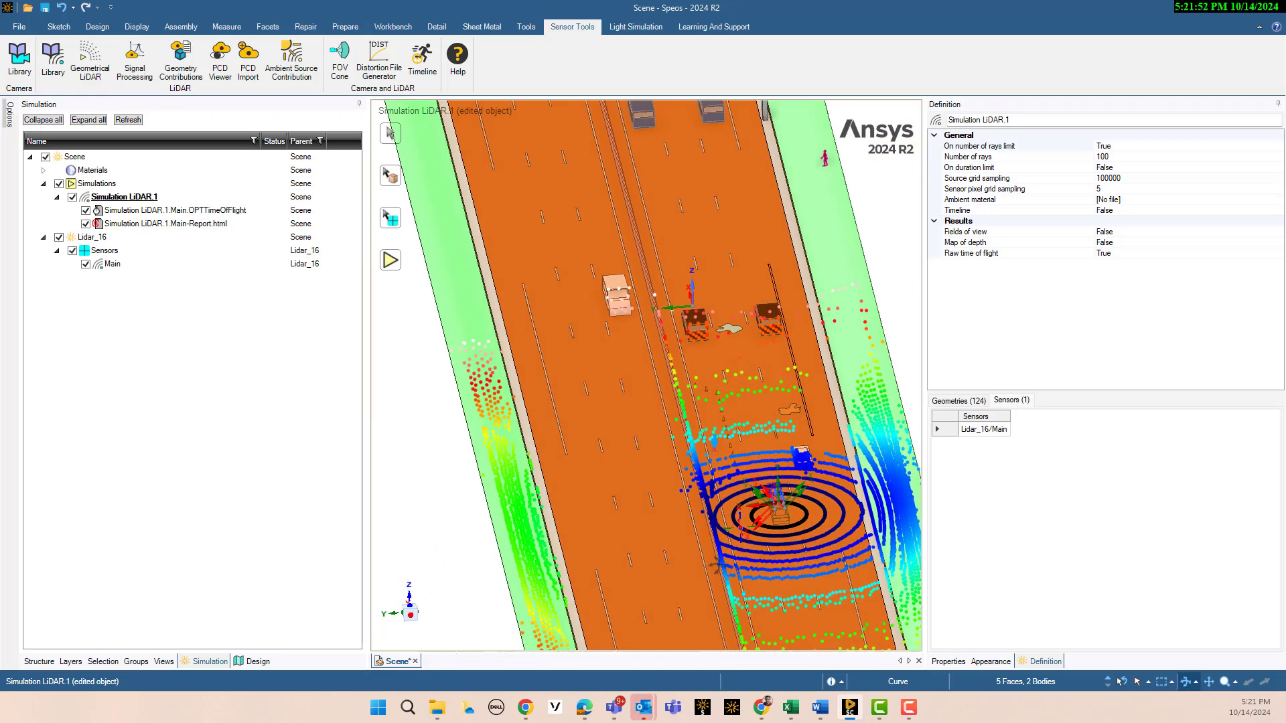